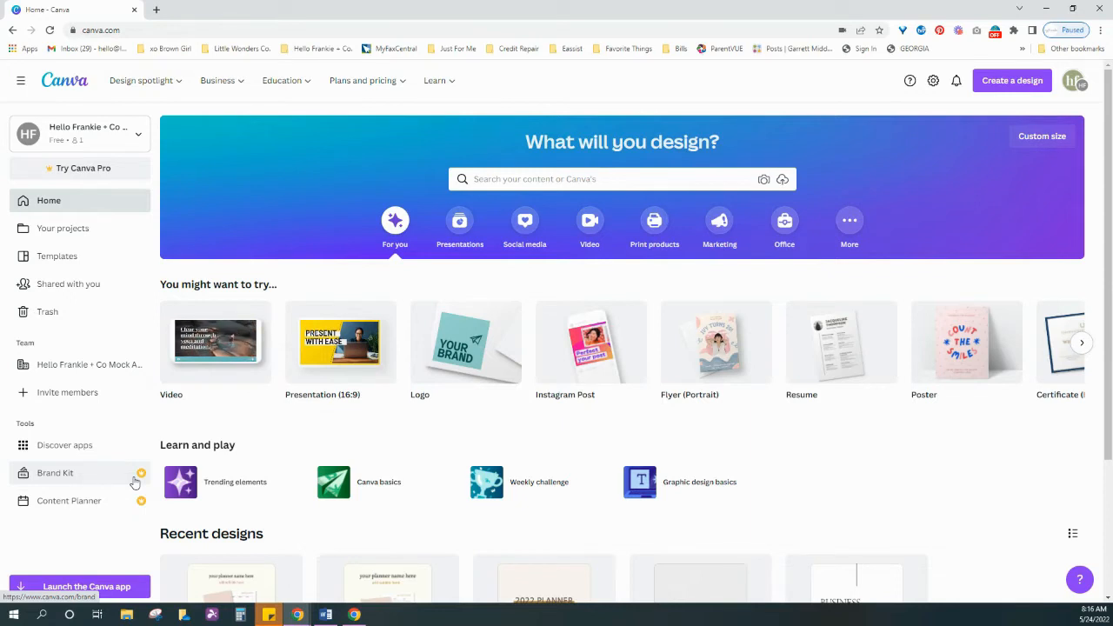
Step: Create a new custom-size design of 3000 × 3000 px
click(1028, 82)
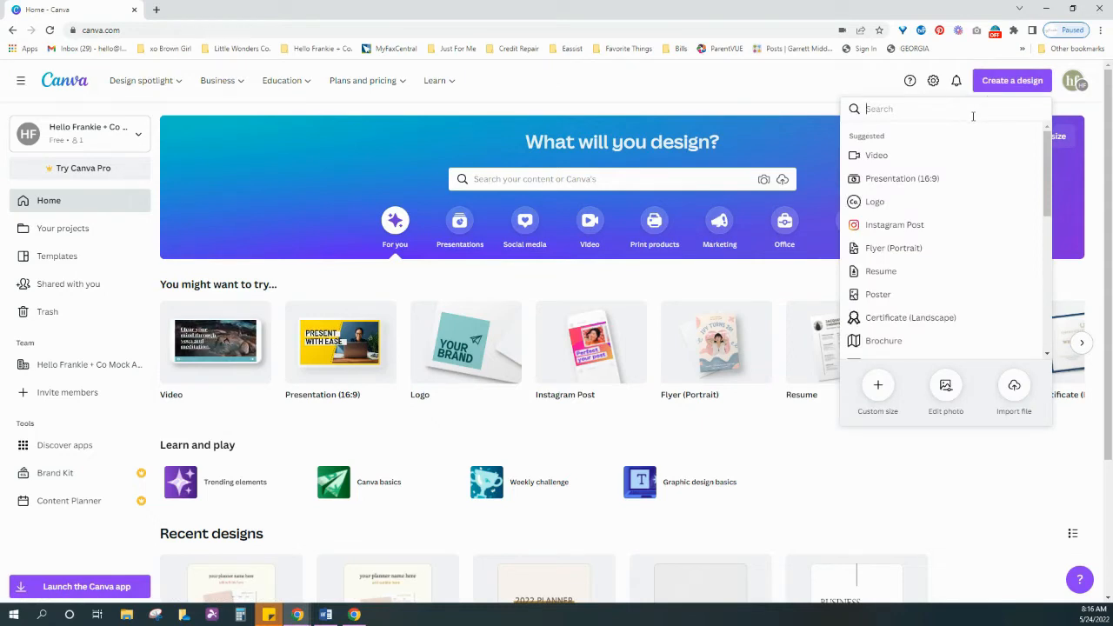
click(879, 387)
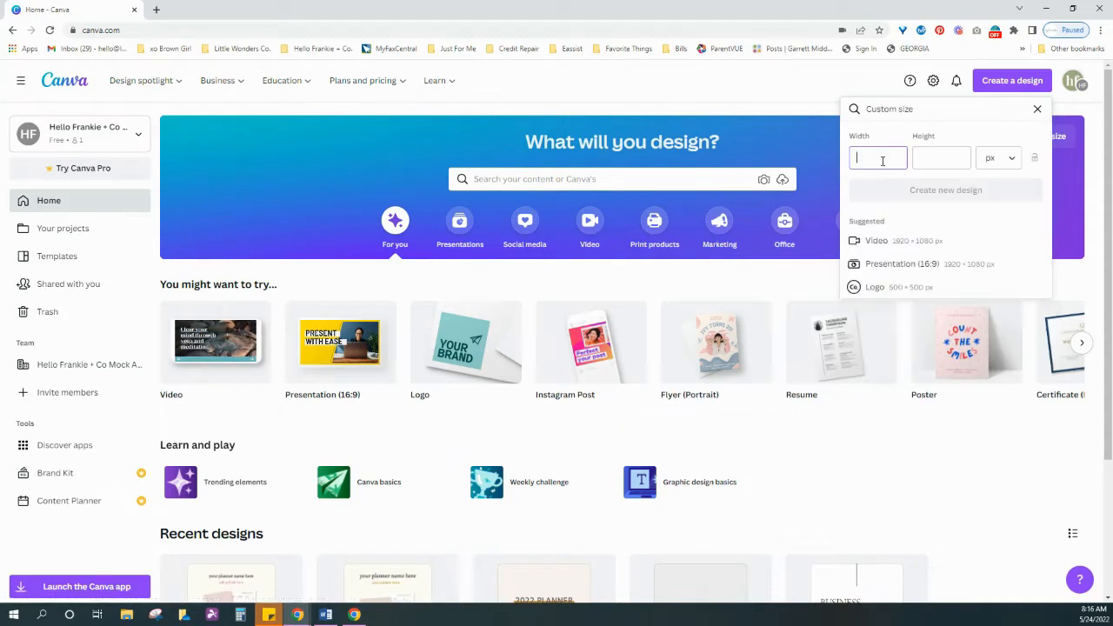
text(3000)
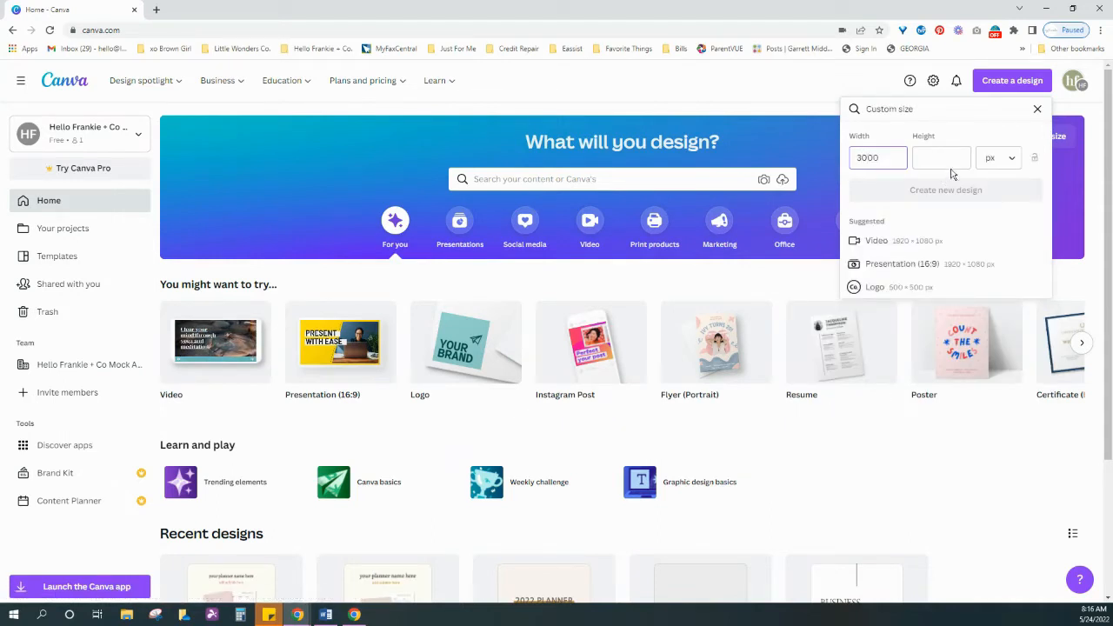
click(951, 168)
text(3000)
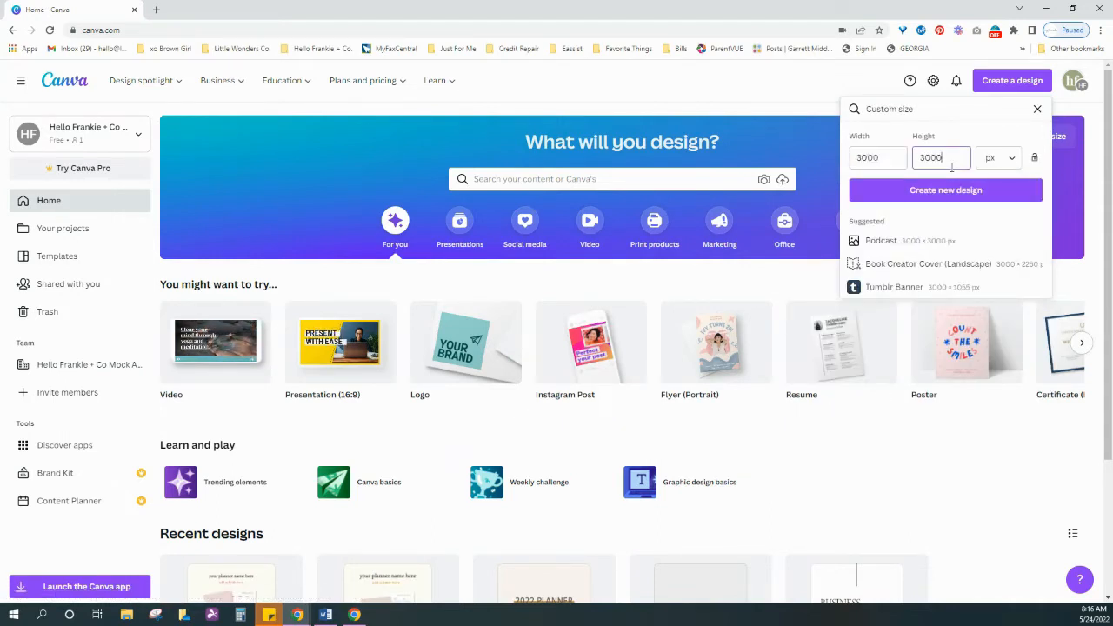
click(946, 193)
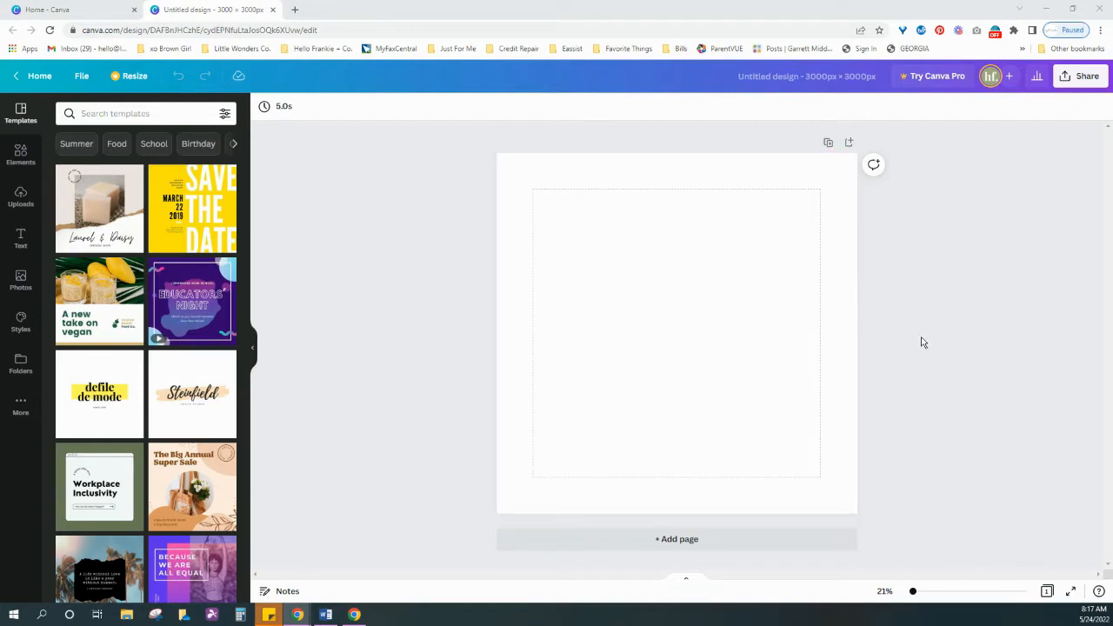
Step: Select the blank page and open the custom color picker for its background
click(654, 294)
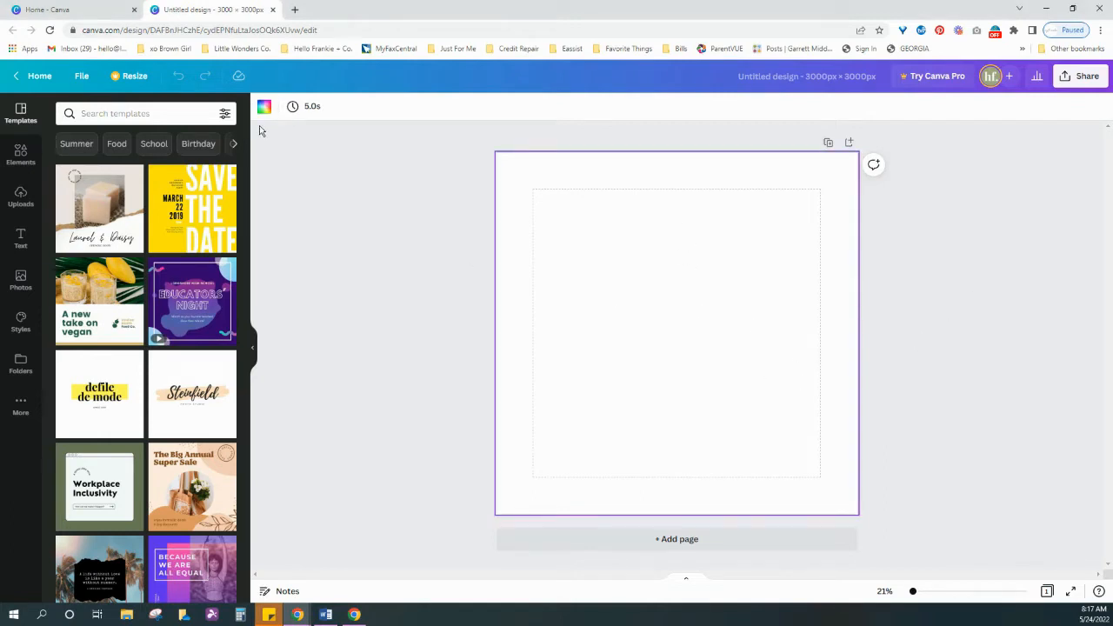
click(266, 108)
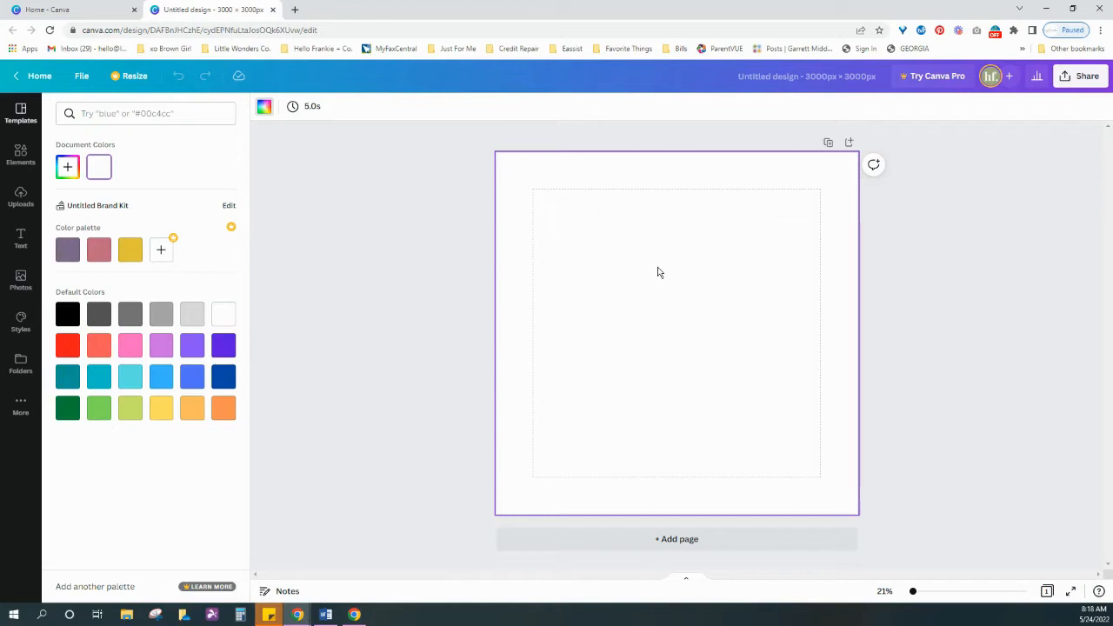
click(68, 171)
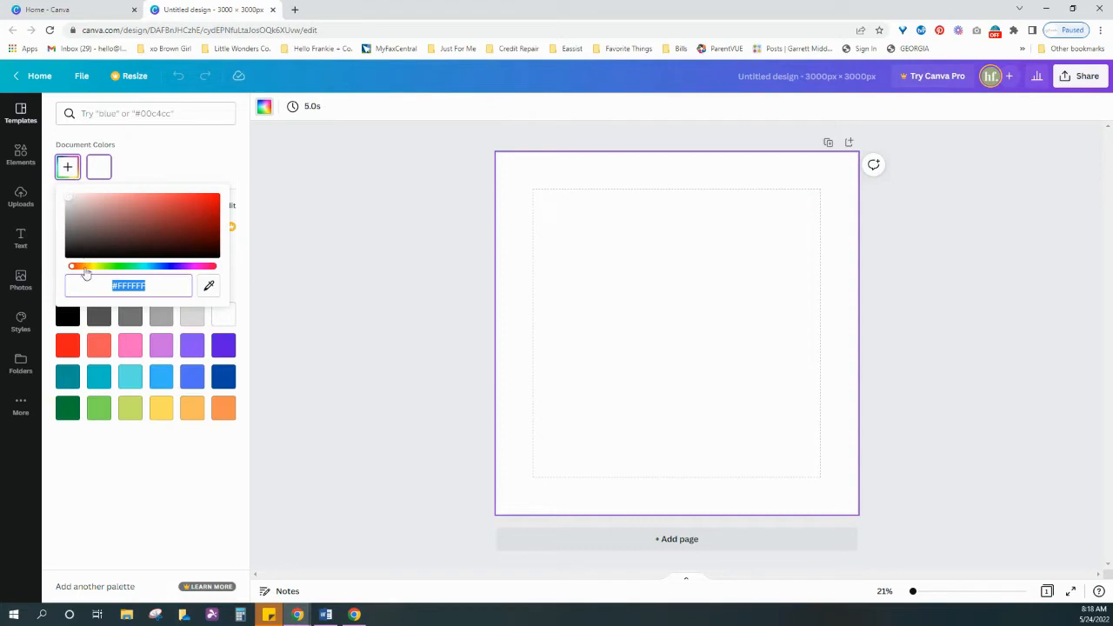
Step: Try a light beige tint for the page background by adjusting hue and shade in the color picker
drag(75, 272, 86, 271)
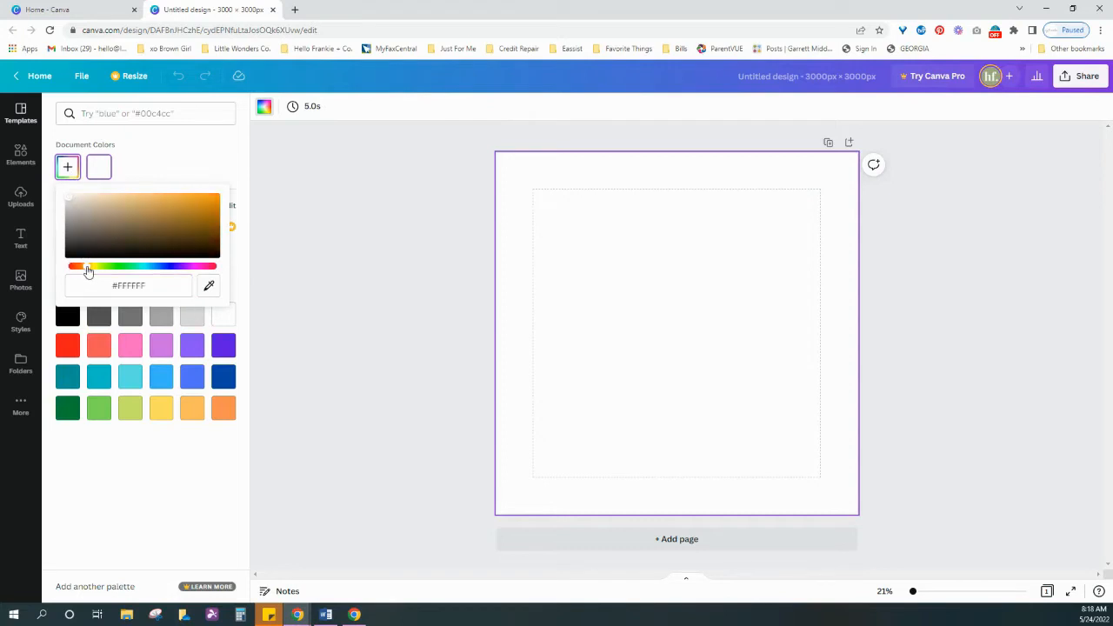
click(74, 205)
mouse_move(73, 200)
mouse_down()
mouse_move(75, 219)
mouse_move(83, 199)
mouse_move(78, 214)
mouse_move(74, 200)
mouse_up()
click(131, 285)
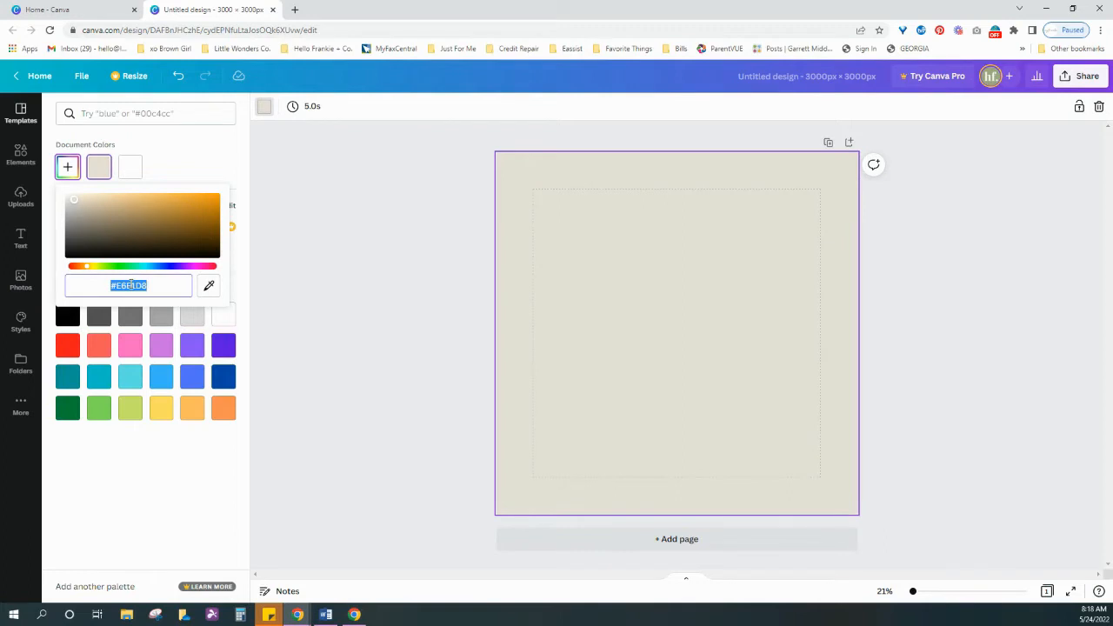
click(73, 201)
drag(73, 201, 66, 198)
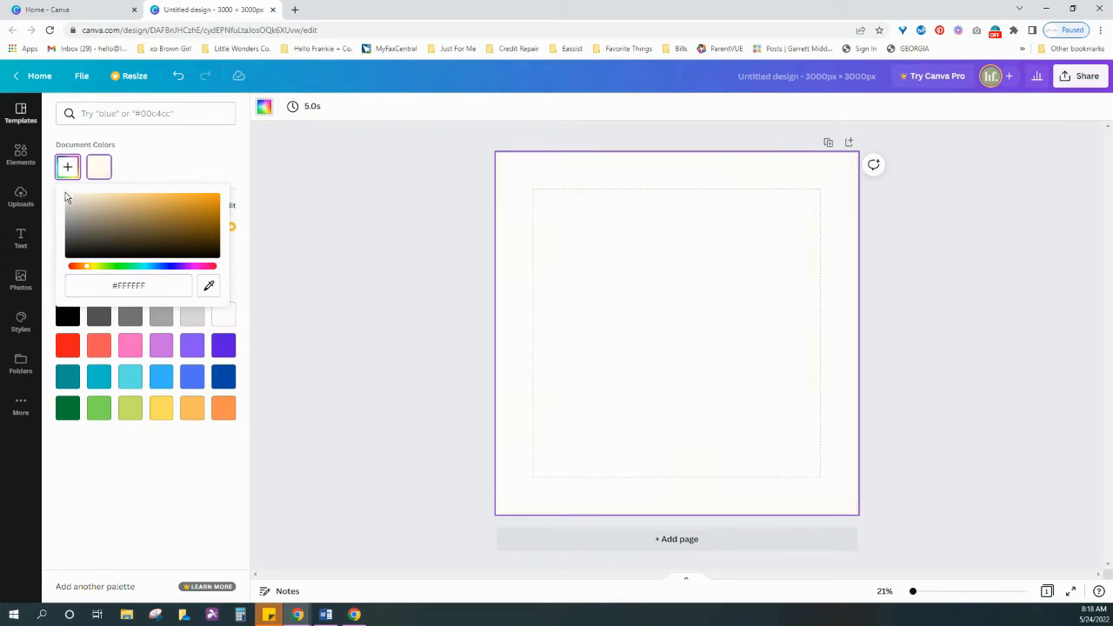
Step: Set the page background color to #FFFDF5
click(132, 284)
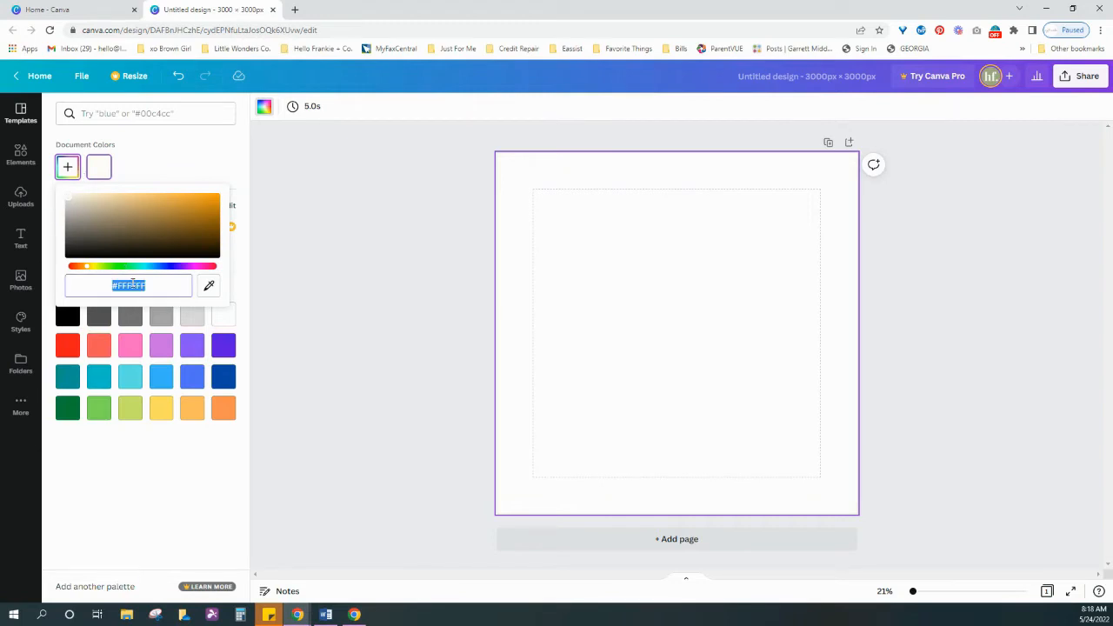
text(#FFFDF5)
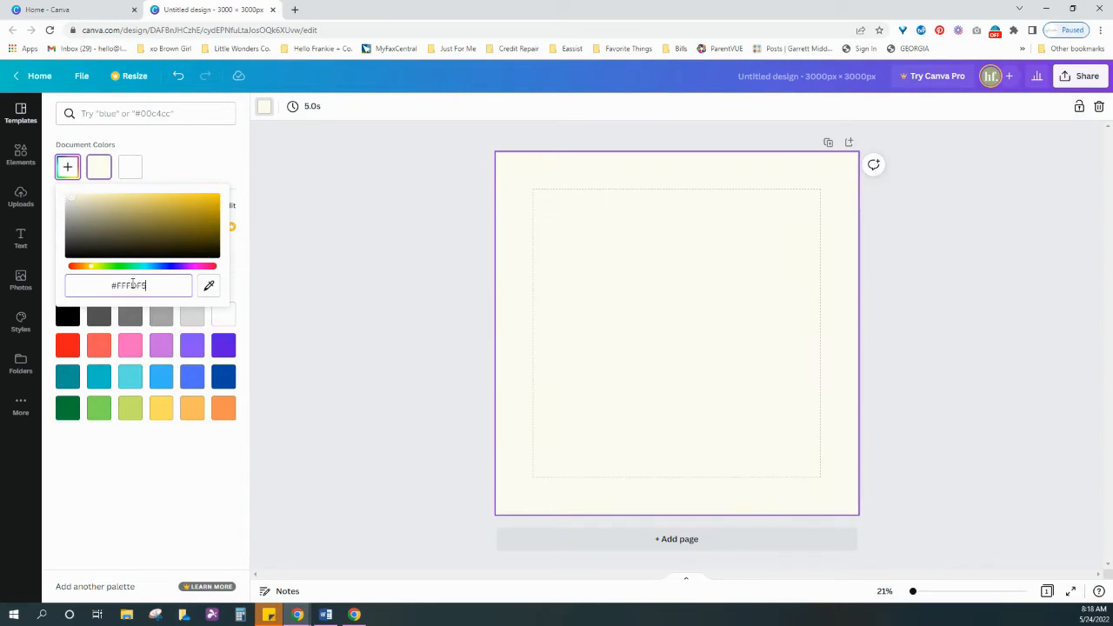
click(204, 153)
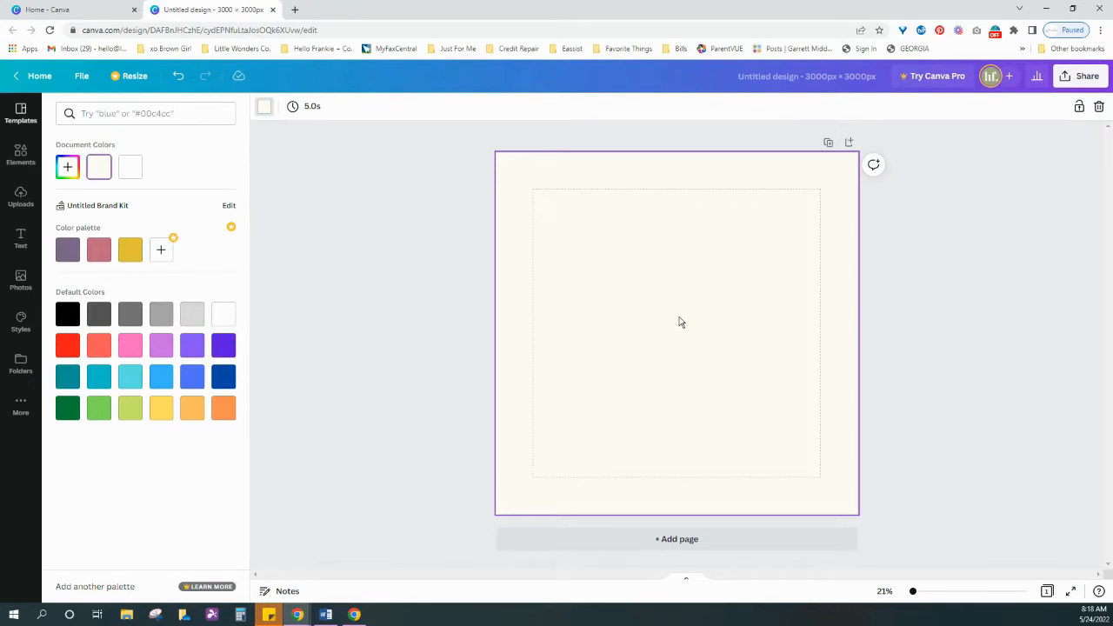
Step: Add a square shape and reshape it into a thin full-width bar along the page's bottom edge
click(21, 157)
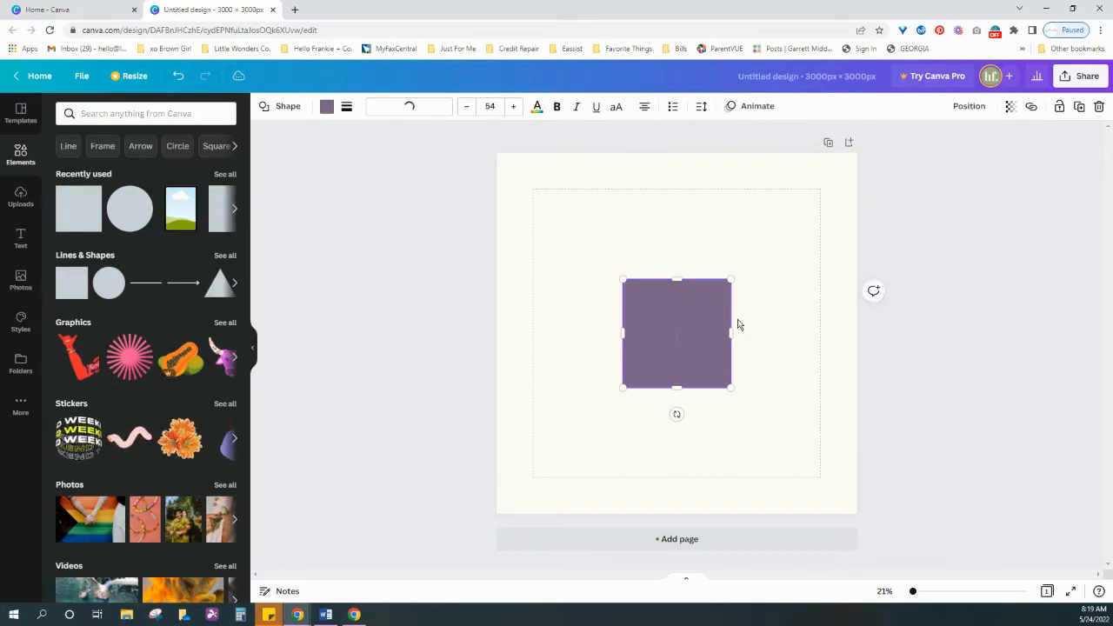
key(Escape)
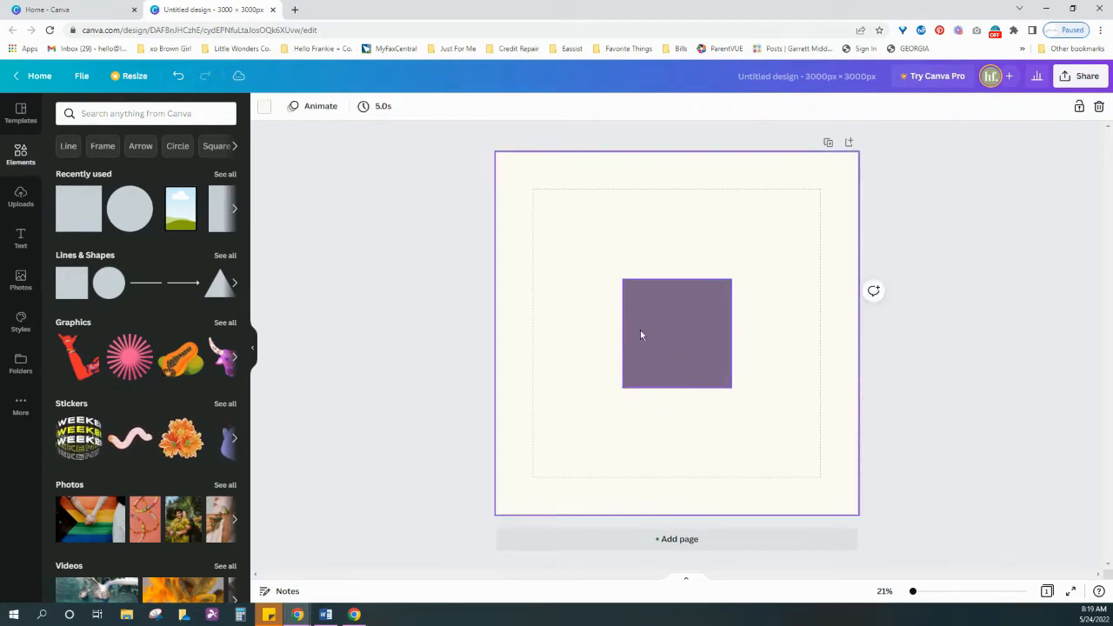
drag(640, 330, 606, 461)
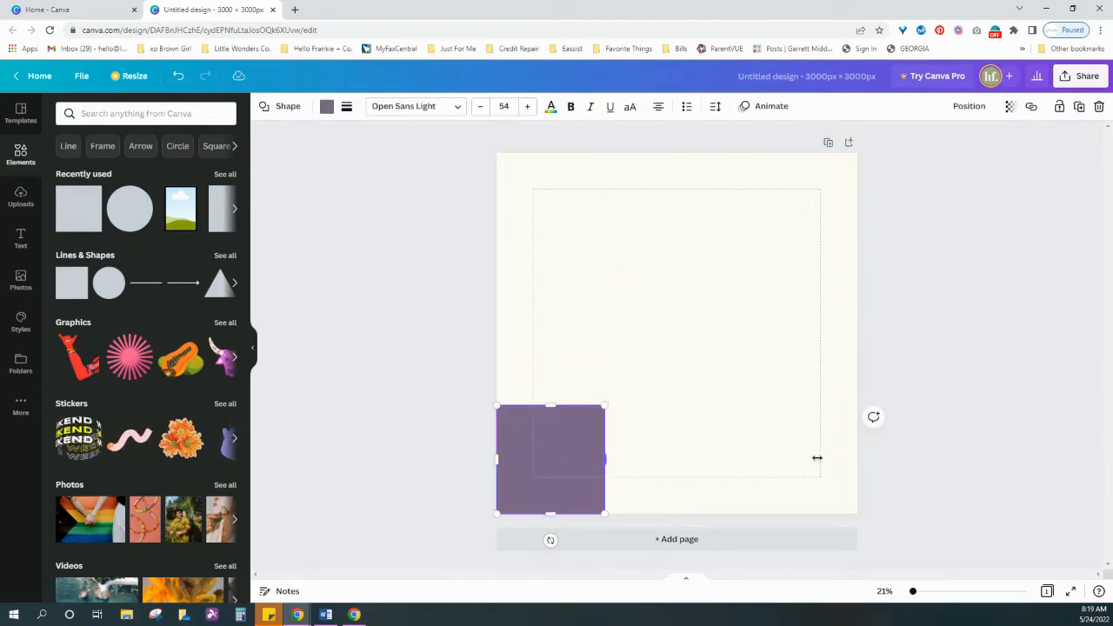
drag(817, 458, 859, 458)
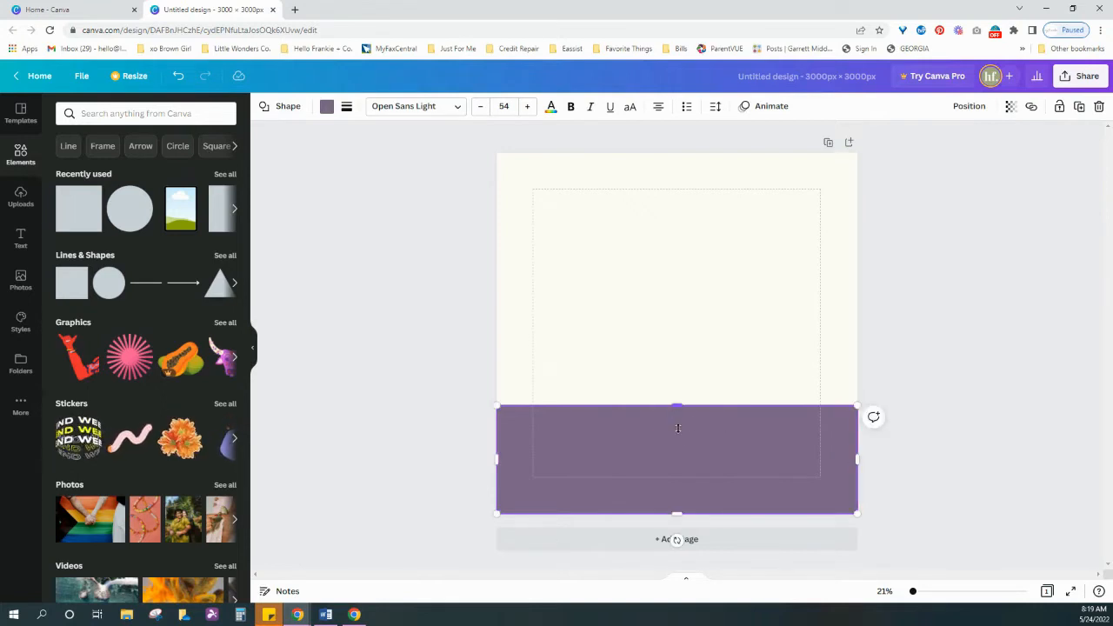
drag(677, 405, 691, 479)
drag(692, 479, 687, 477)
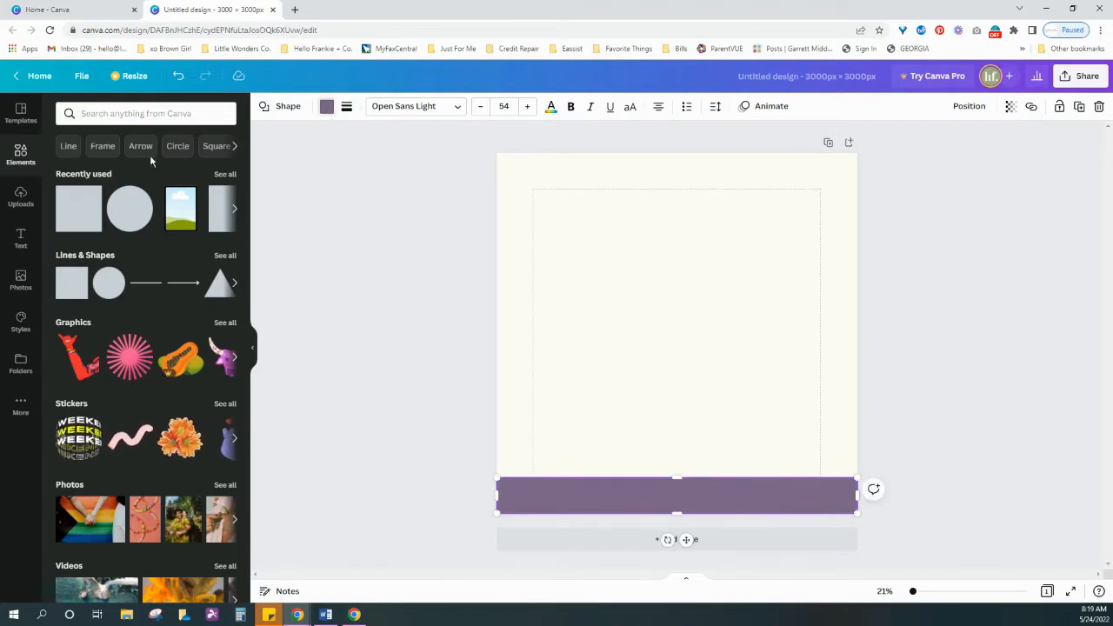
Step: Set the bottom bar's fill color to #C49A3C and deselect the bar
click(327, 106)
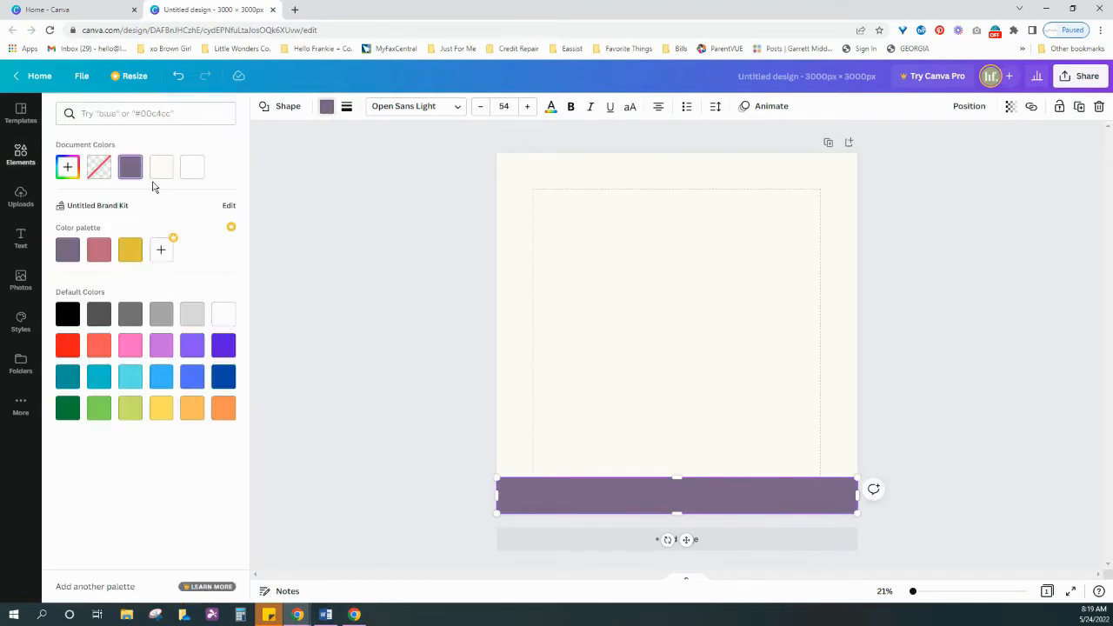
click(68, 168)
key(alt+Tab)
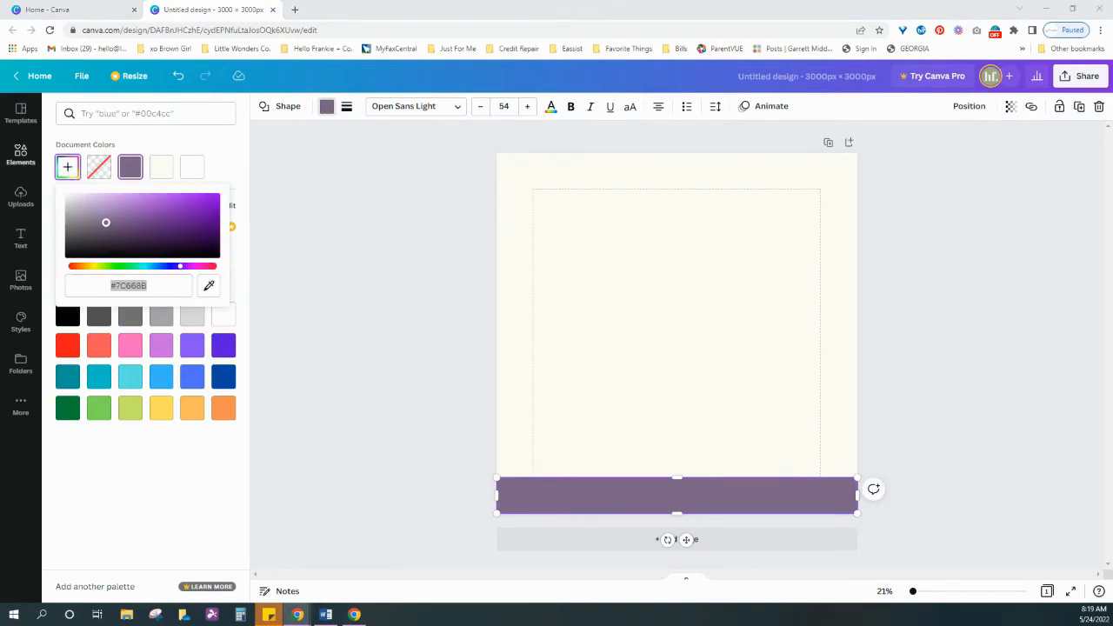
click(145, 291)
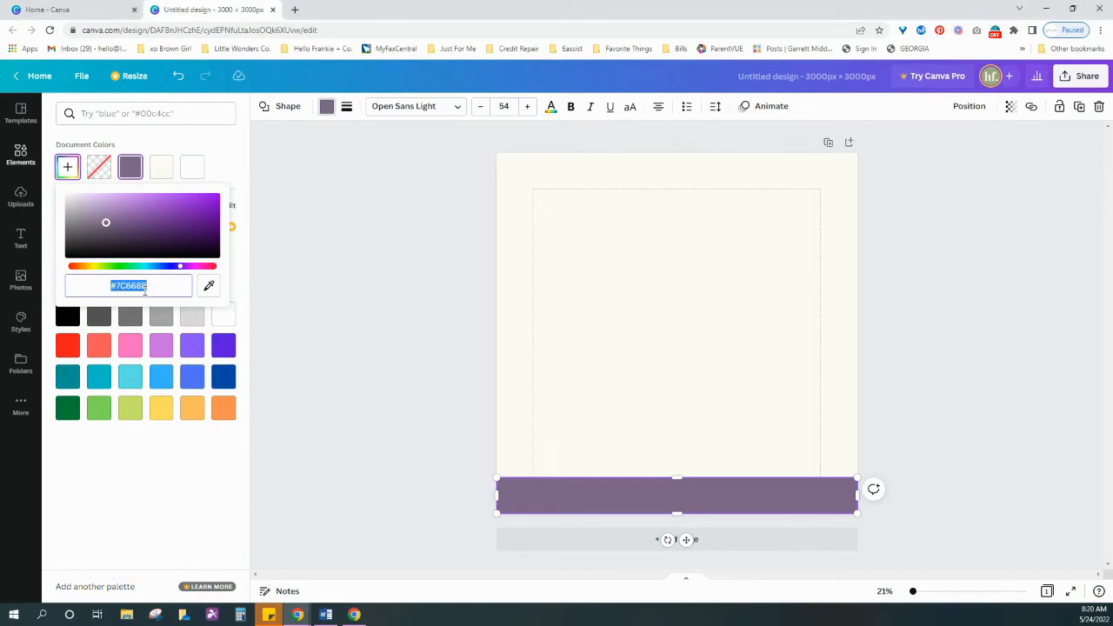
text(#C)
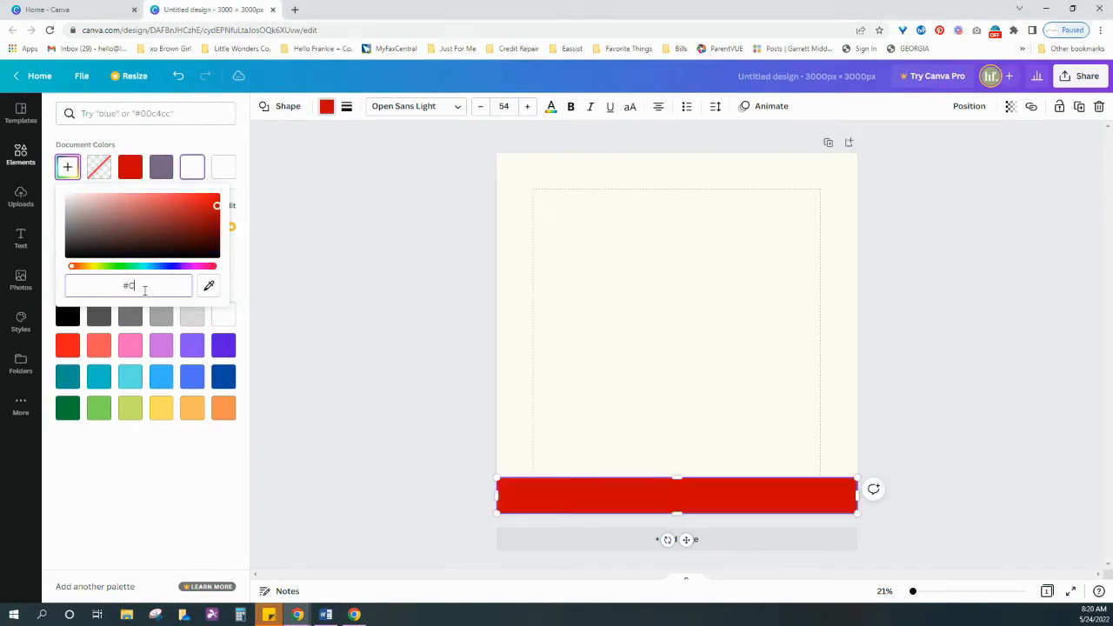
text(49)
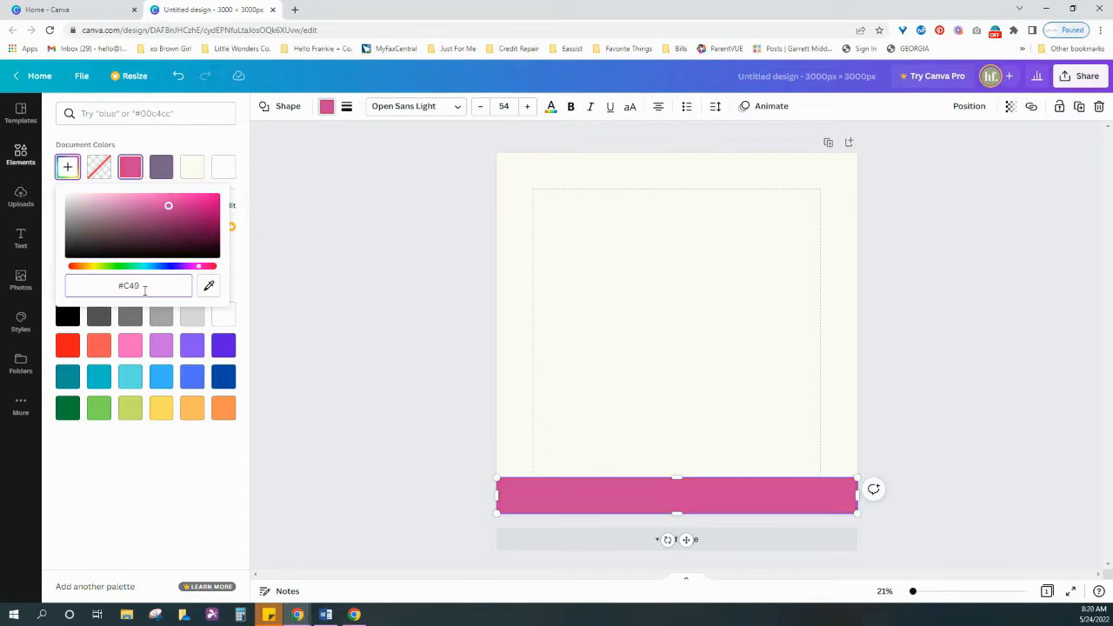
text(A3C)
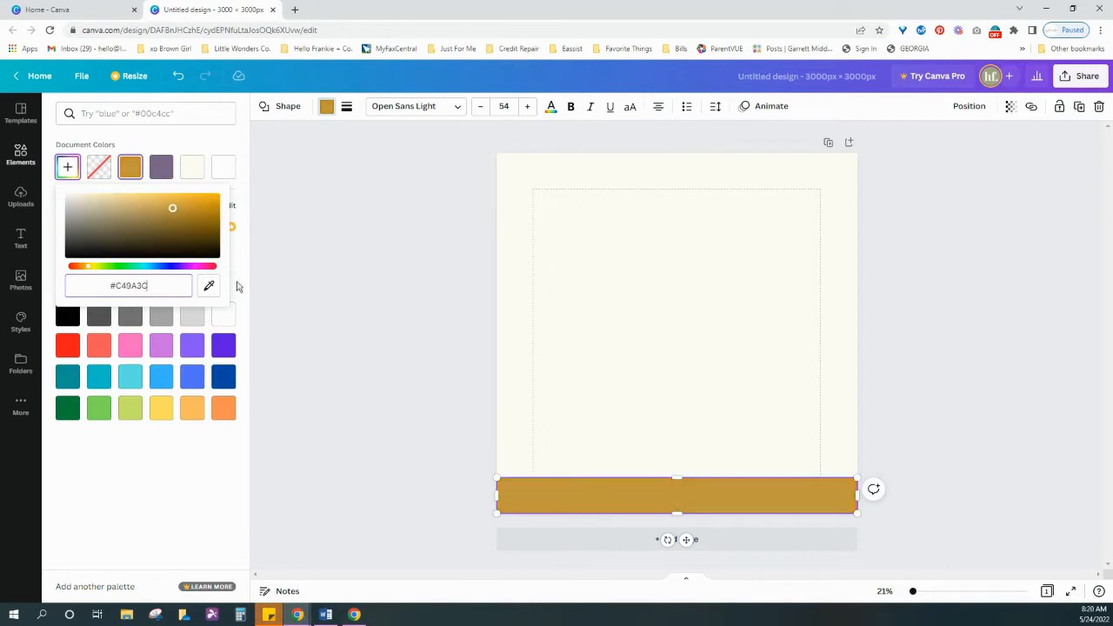
click(321, 282)
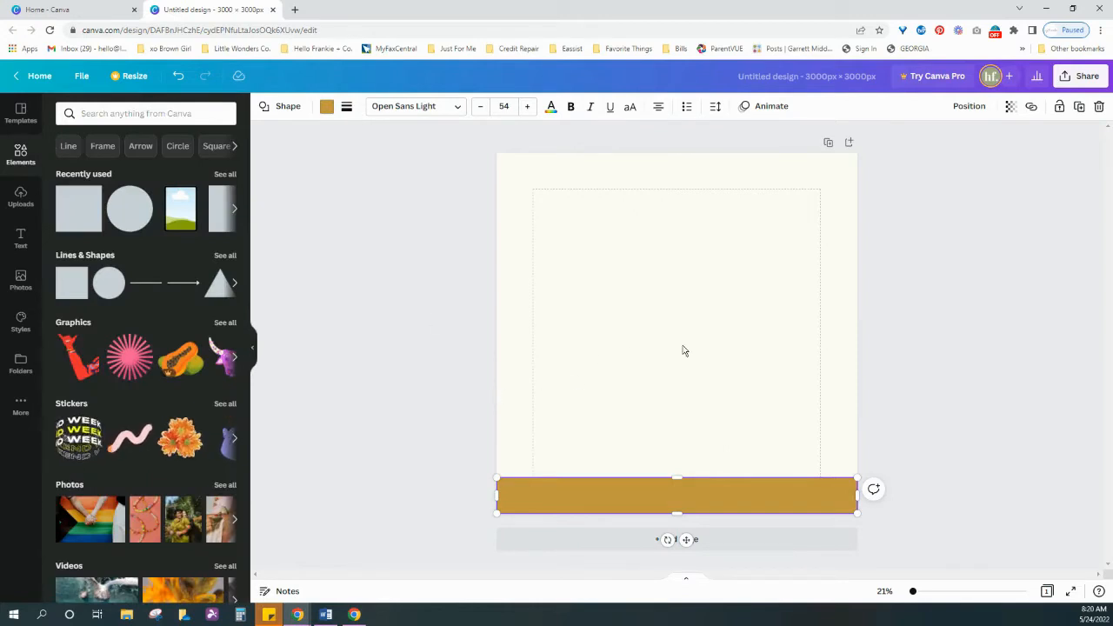
click(972, 394)
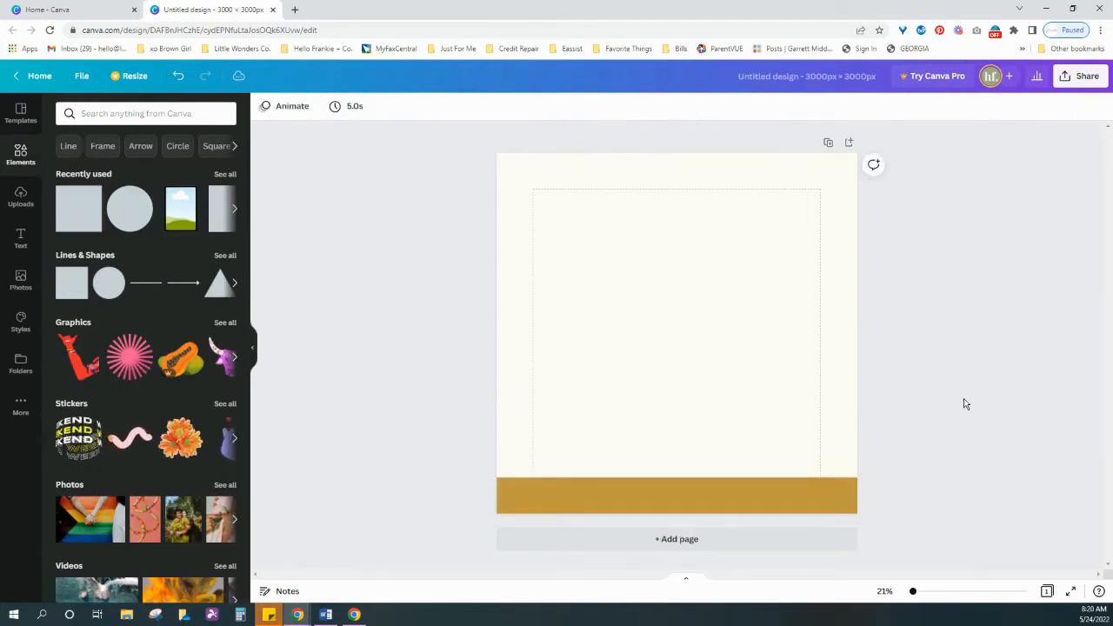
Step: Enter the text "Hello Frankie + Co." inside the gold bar
click(791, 505)
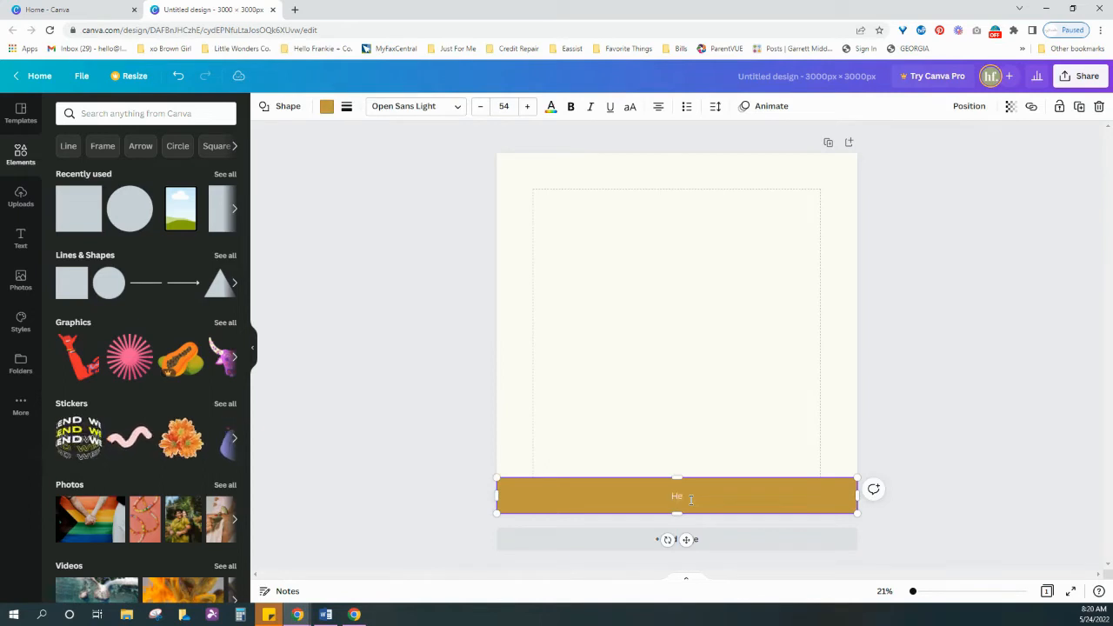
text(Hello Fran)
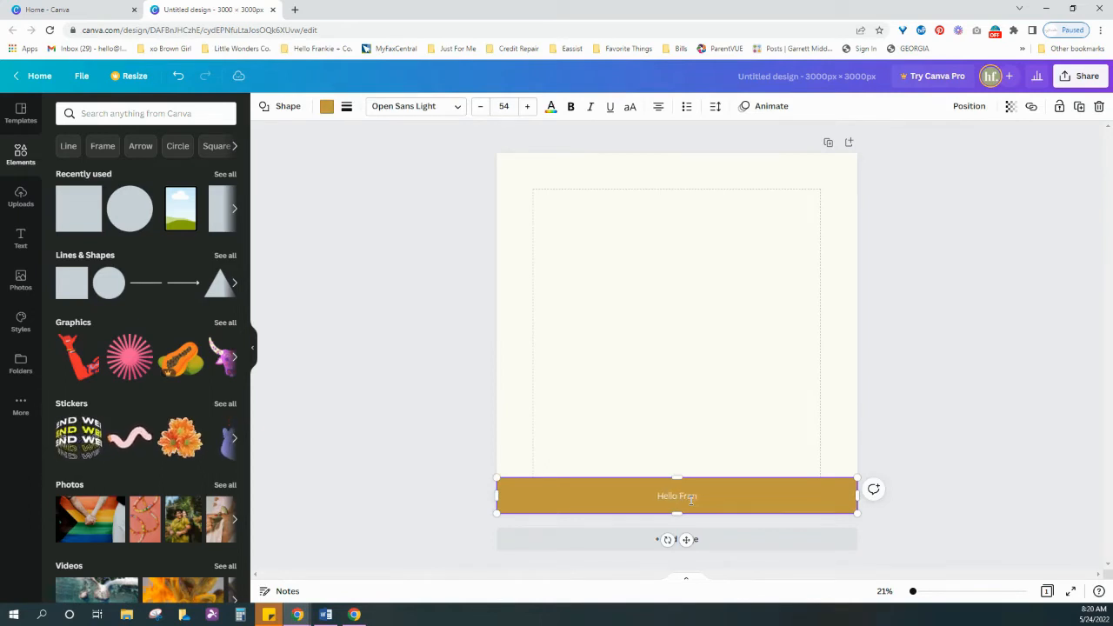
text(kie + Co.)
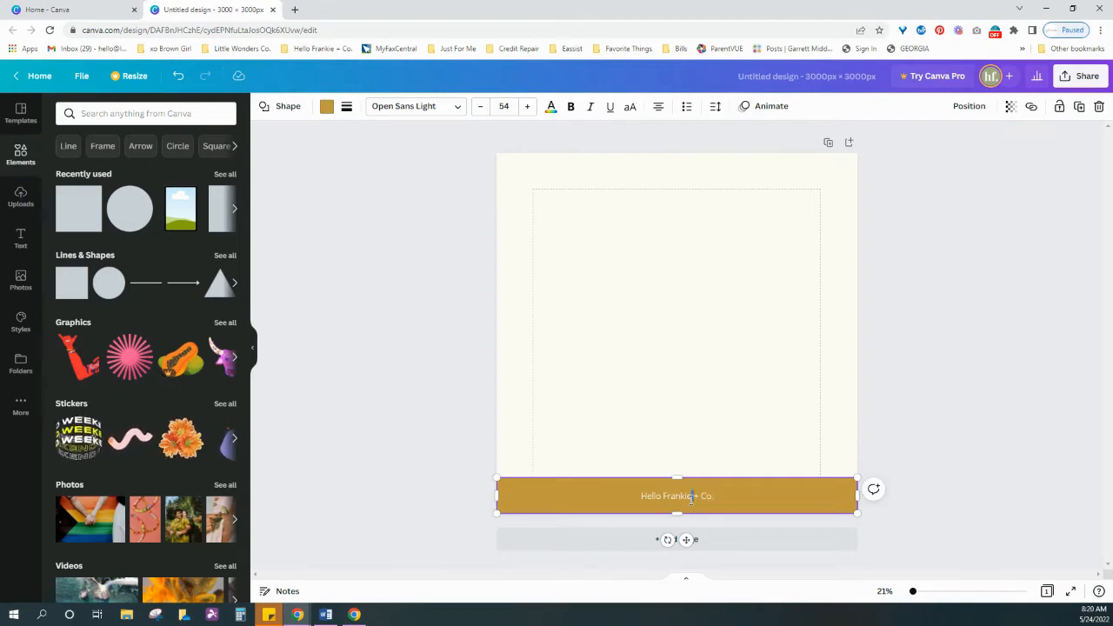
Step: Format the bar's text with font size 88 and the Alegreya font
key(ctrl+a)
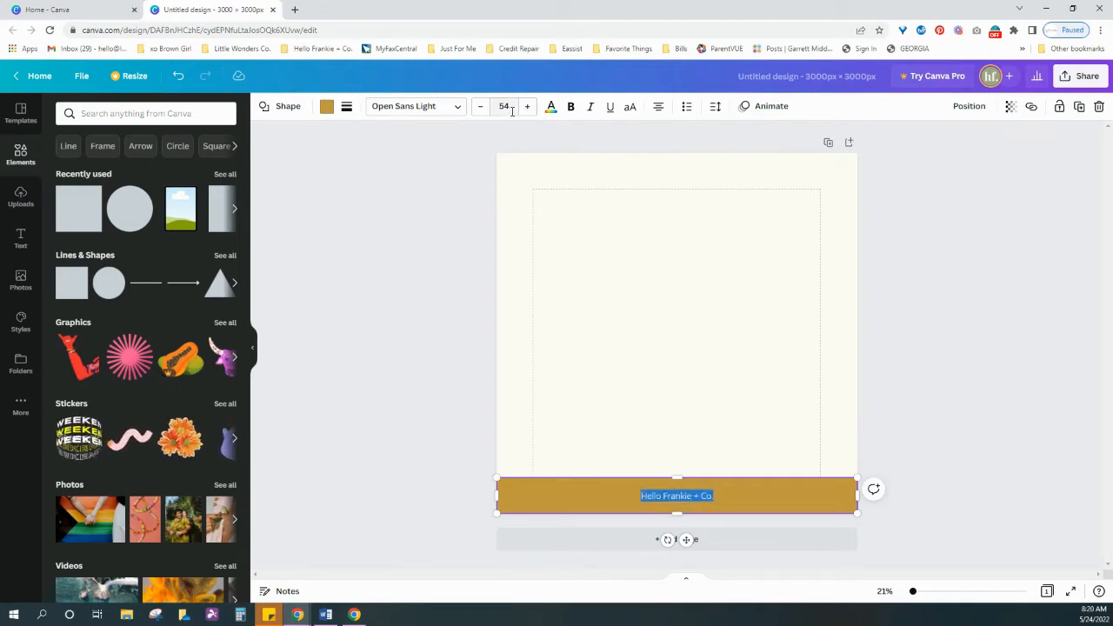
click(504, 106)
scroll(531, 348, down, 5)
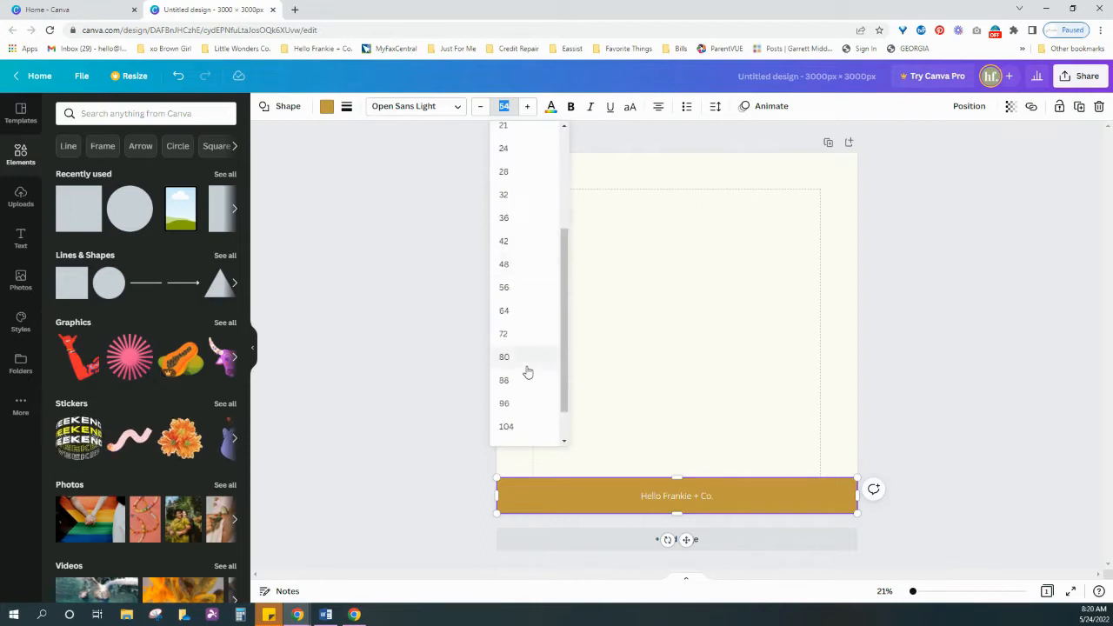
click(517, 338)
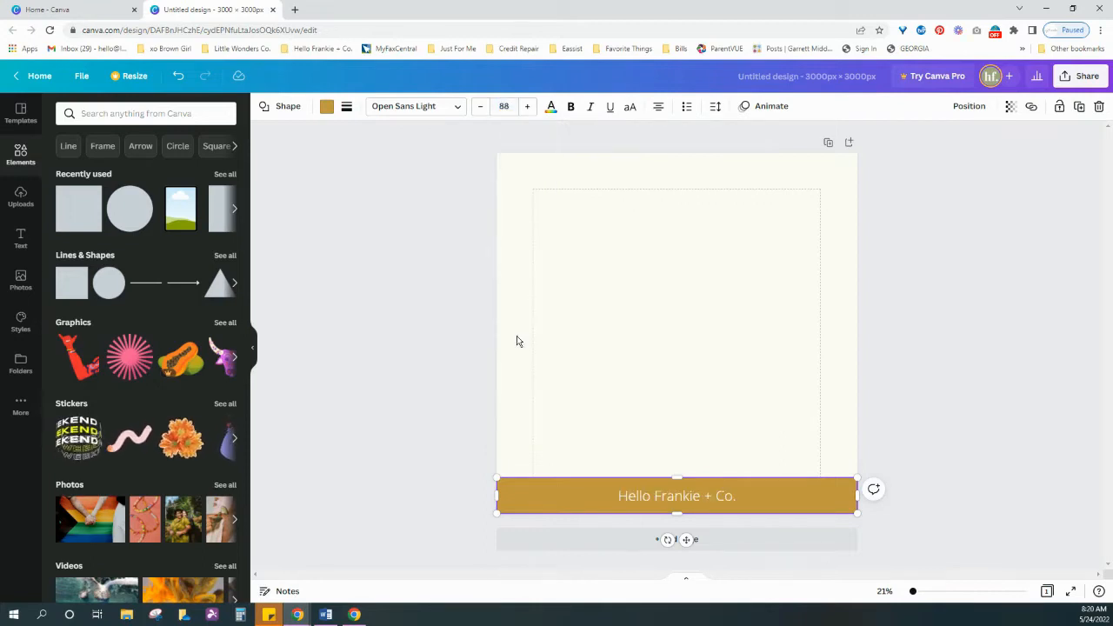
click(401, 108)
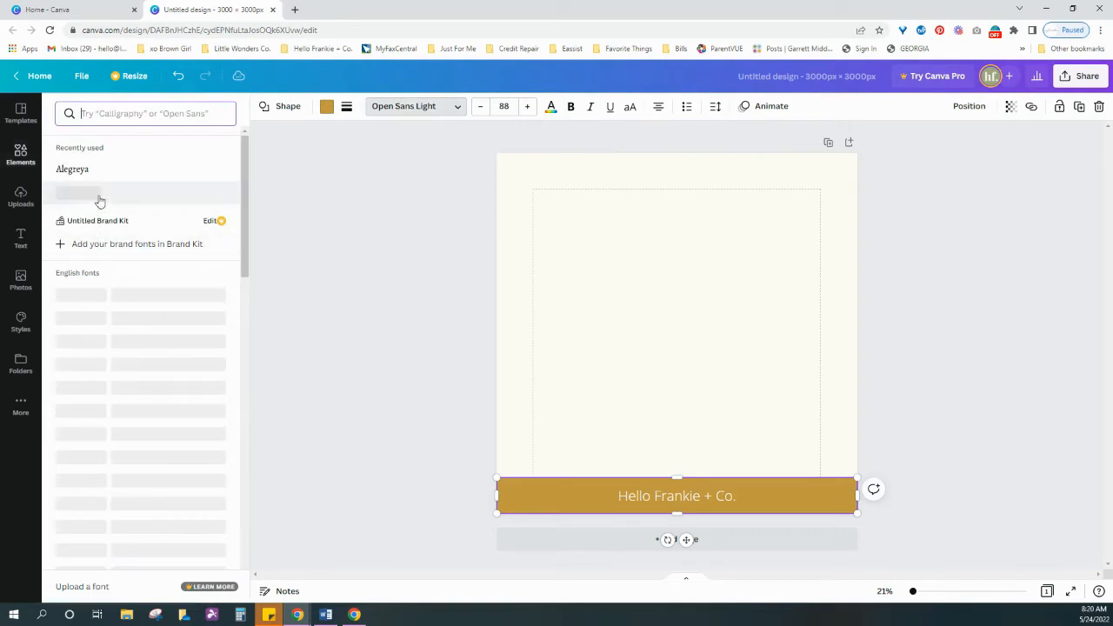
click(93, 178)
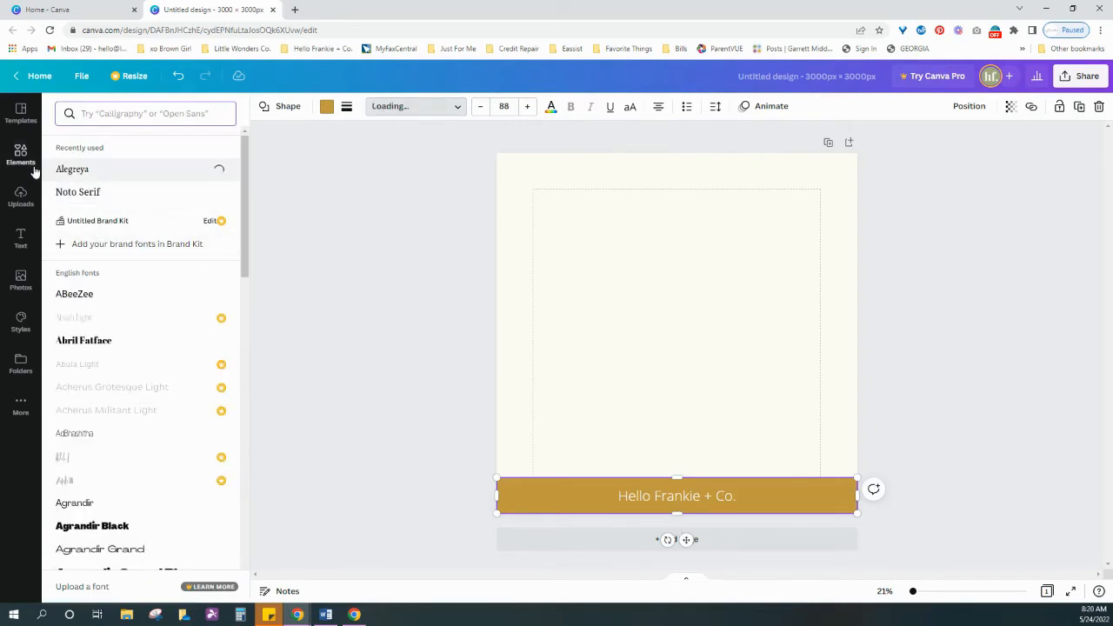
Step: Set the font size of the gold bar's text to 96 and deselect the bar
double_click(676, 496)
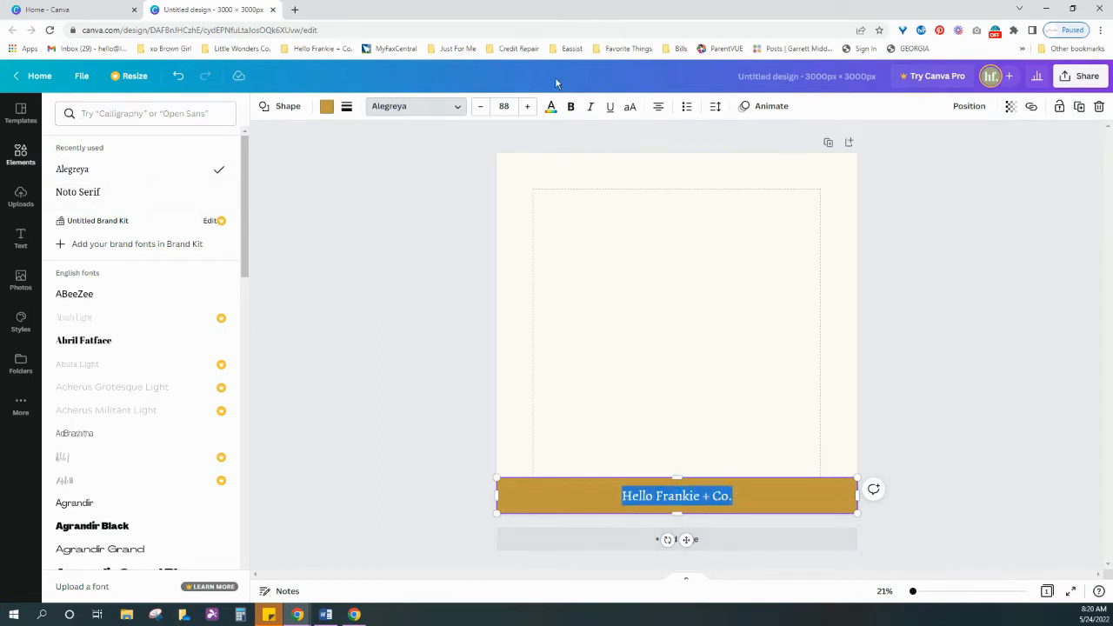
click(527, 106)
click(527, 107)
click(504, 106)
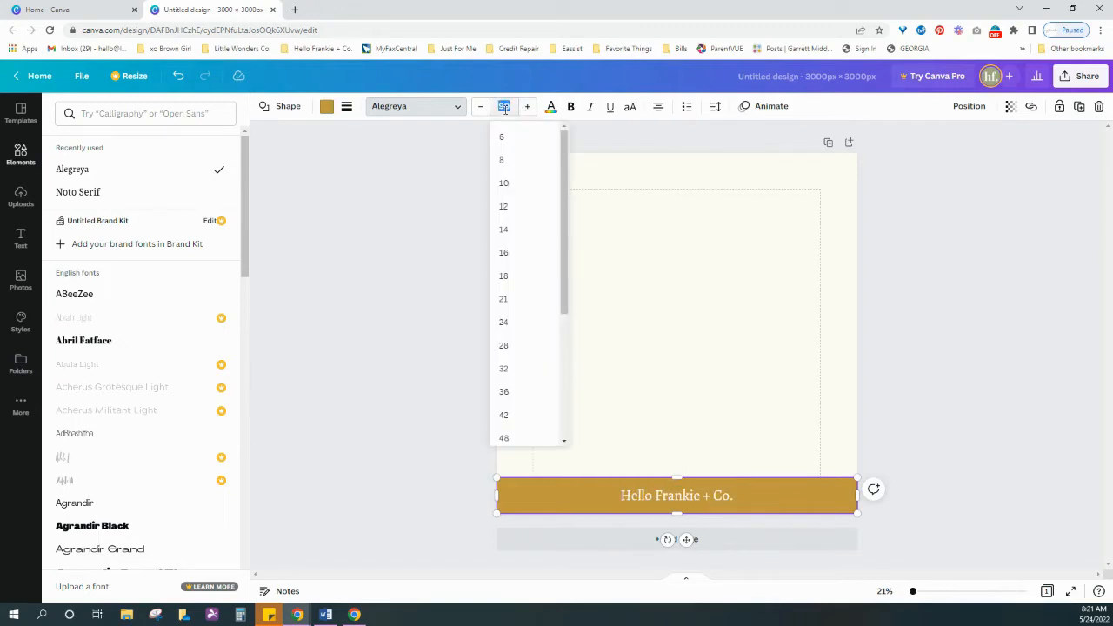
scroll(538, 401, down, 2)
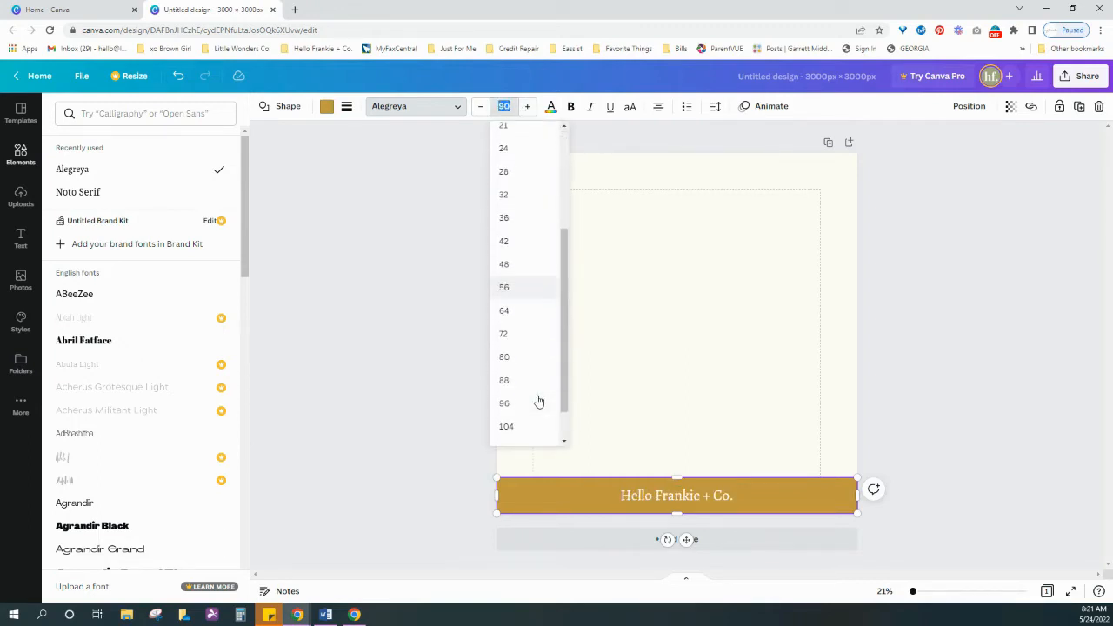
click(514, 402)
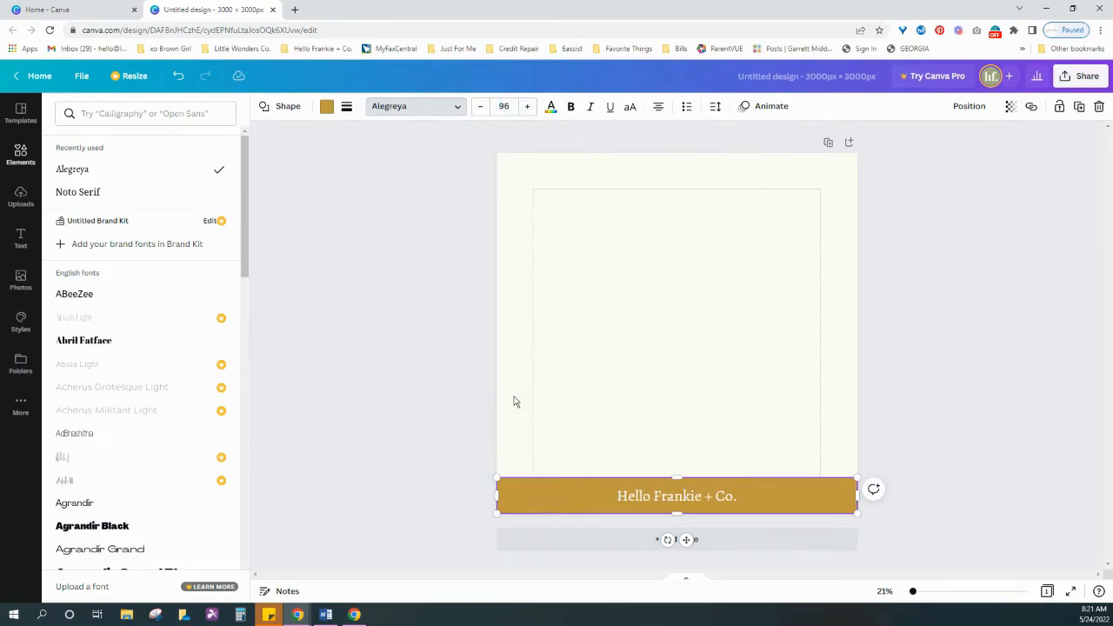
click(930, 300)
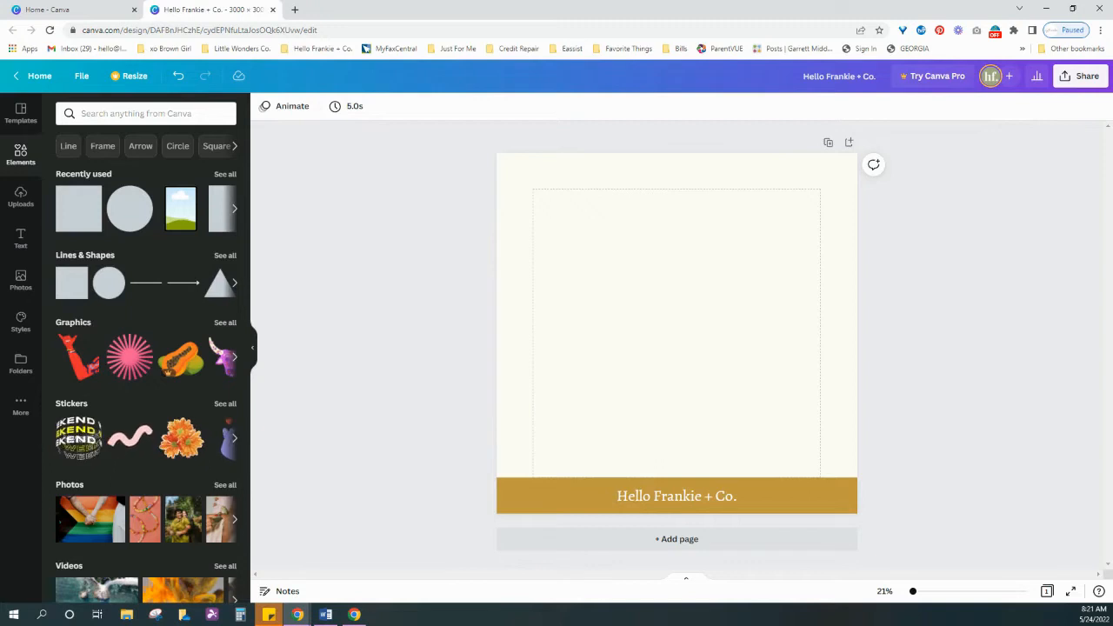
Step: Add a subheading reading "your planner name here" near the page's upper margin and set its font to Alegreya
click(20, 238)
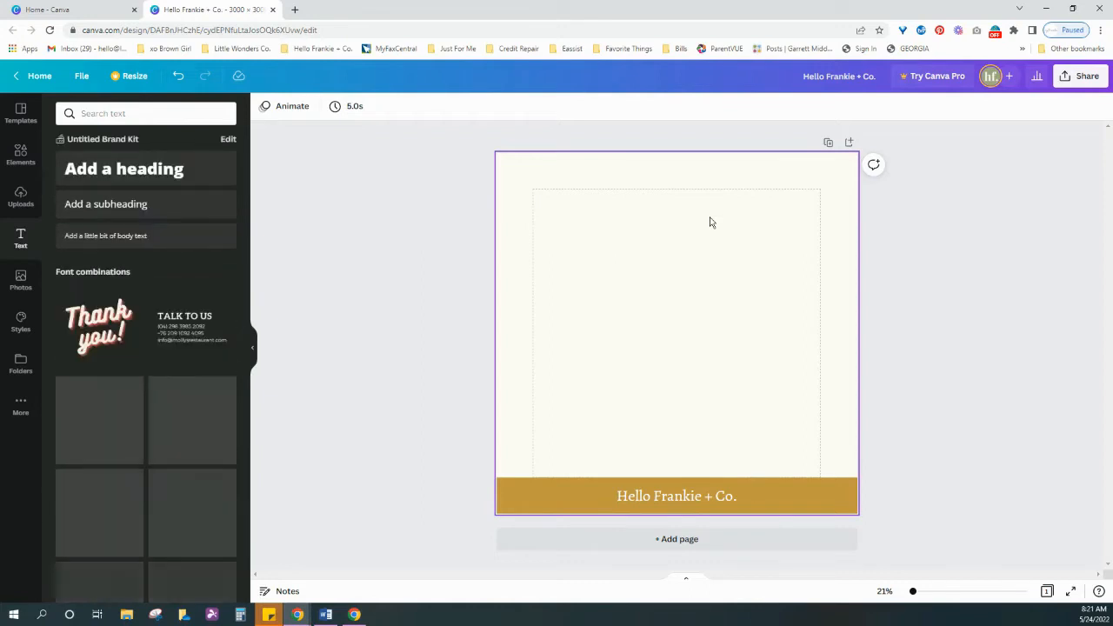
click(140, 217)
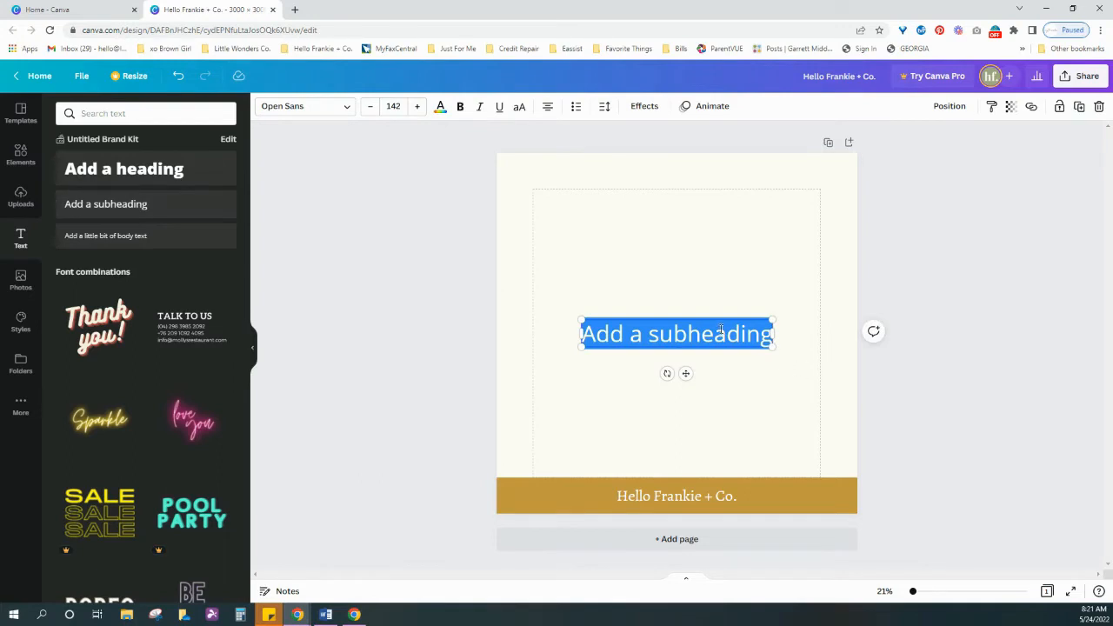
text(your p)
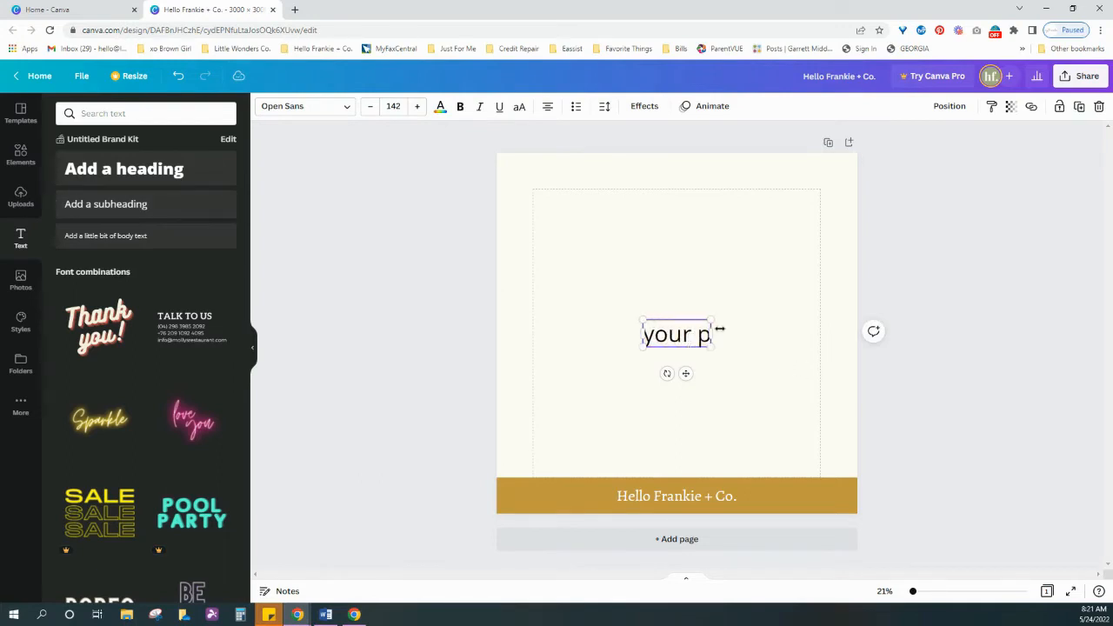
text(lanner name here)
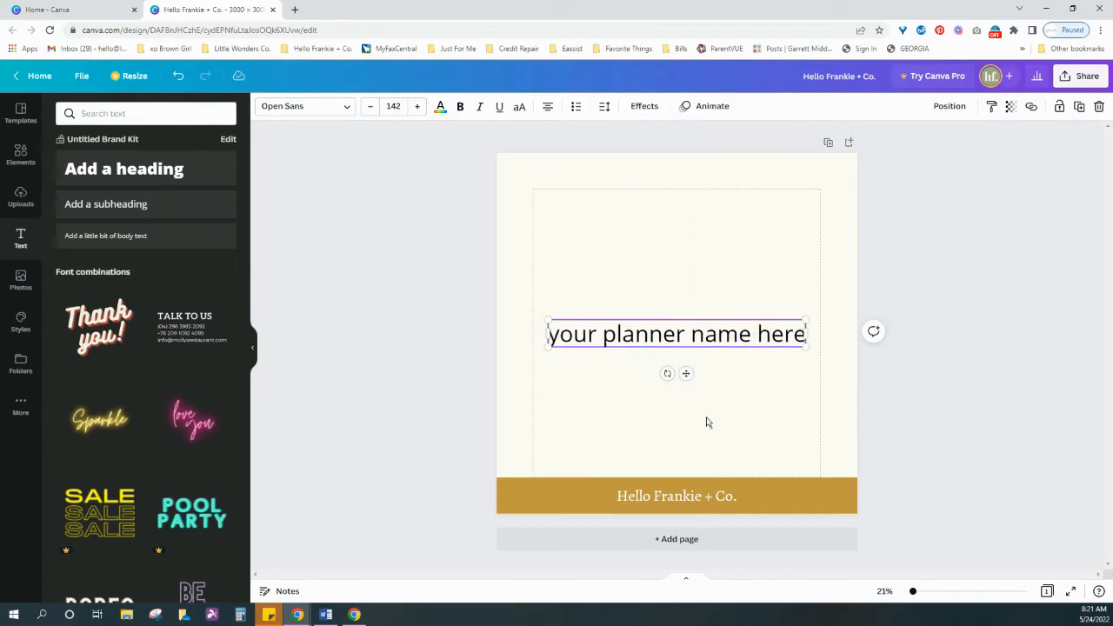
drag(686, 373, 682, 243)
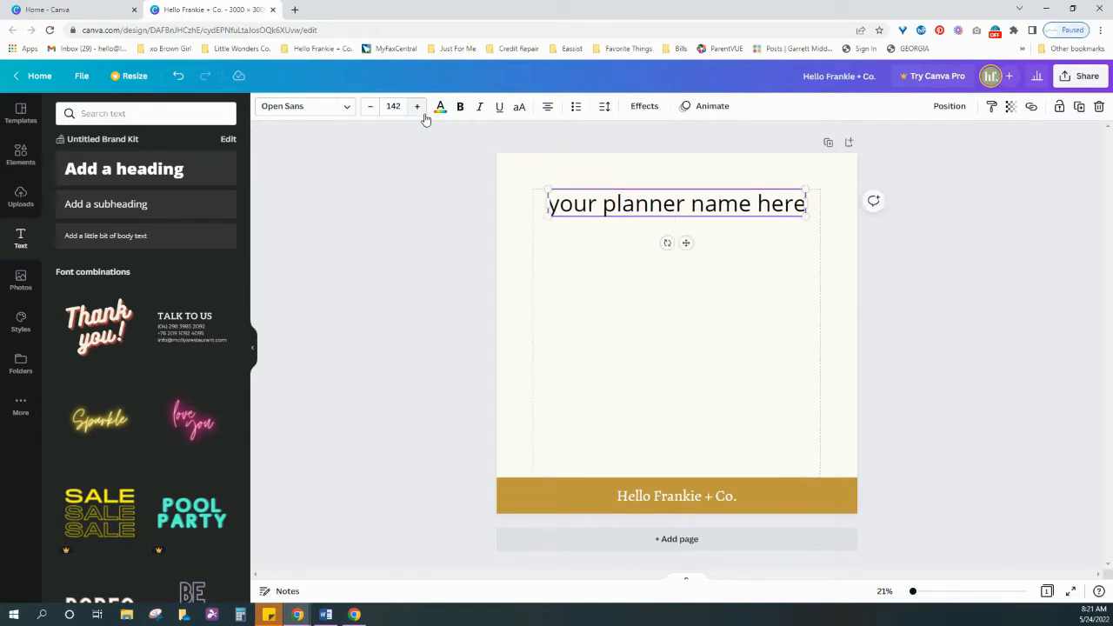
click(338, 111)
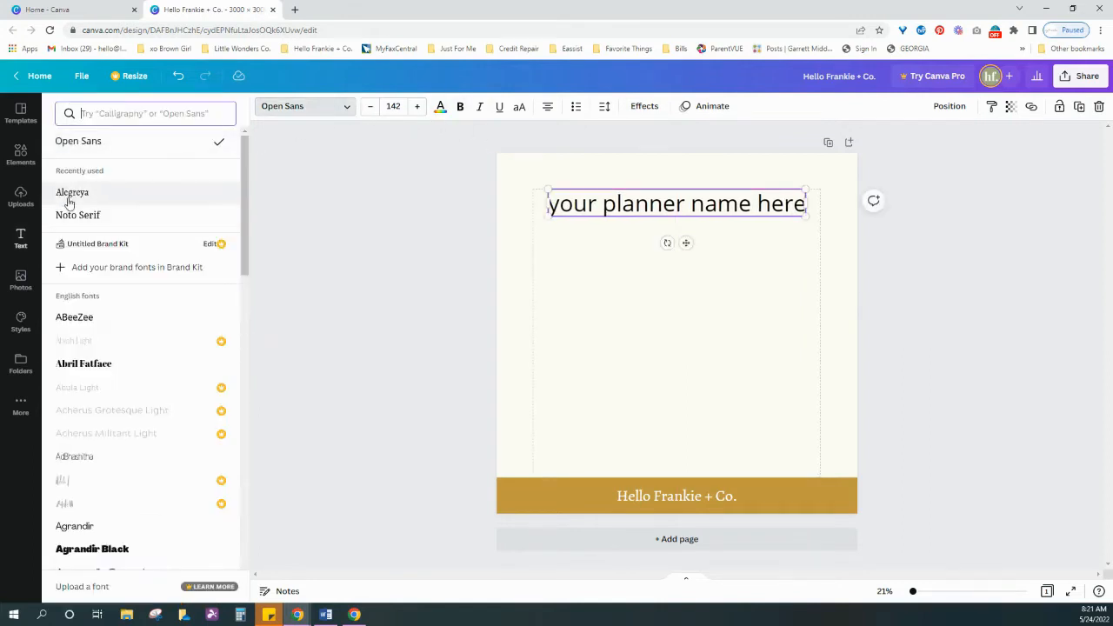
click(70, 194)
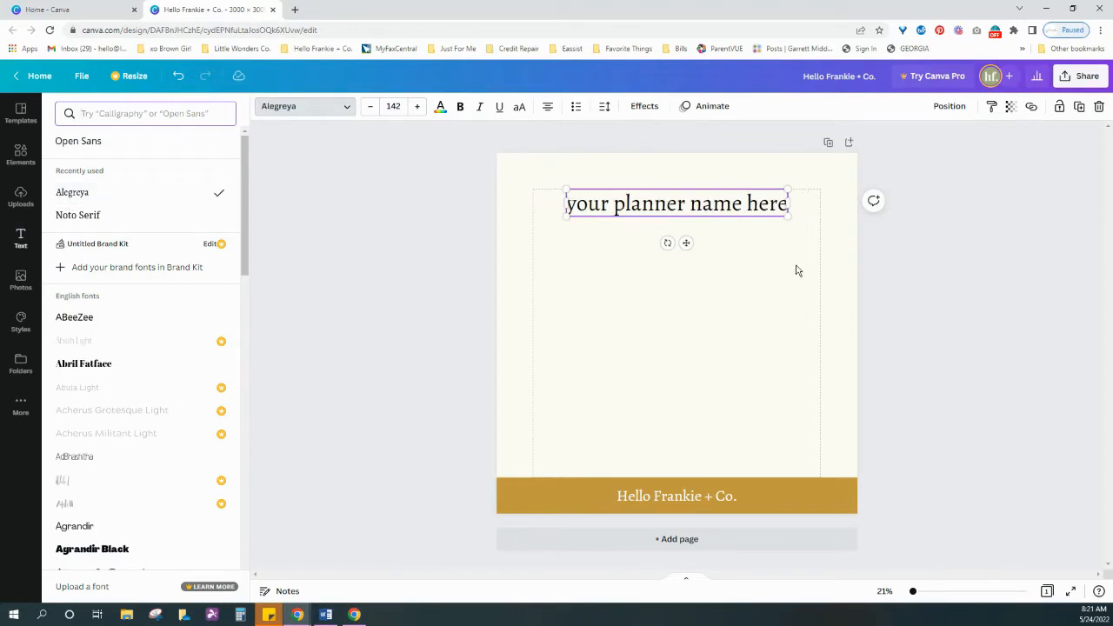
Step: Duplicate the planner name text, place the copy directly below it, and change its wording to "add subtitle here"
click(1078, 106)
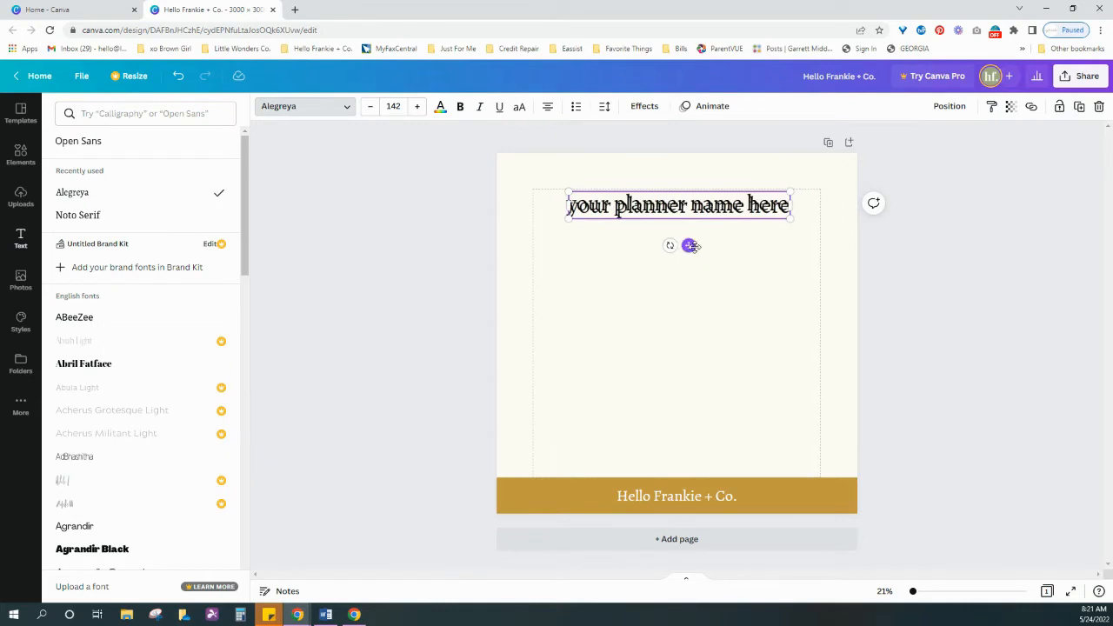
drag(690, 245, 690, 275)
double_click(691, 239)
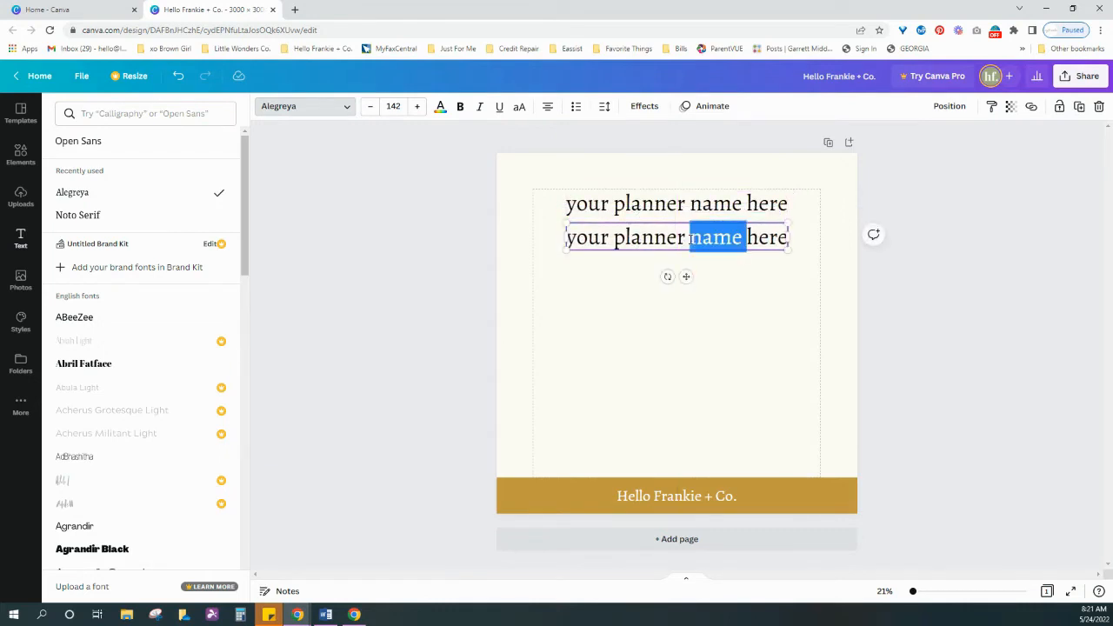
key(ctrl+a)
key(BackSpace)
text(add)
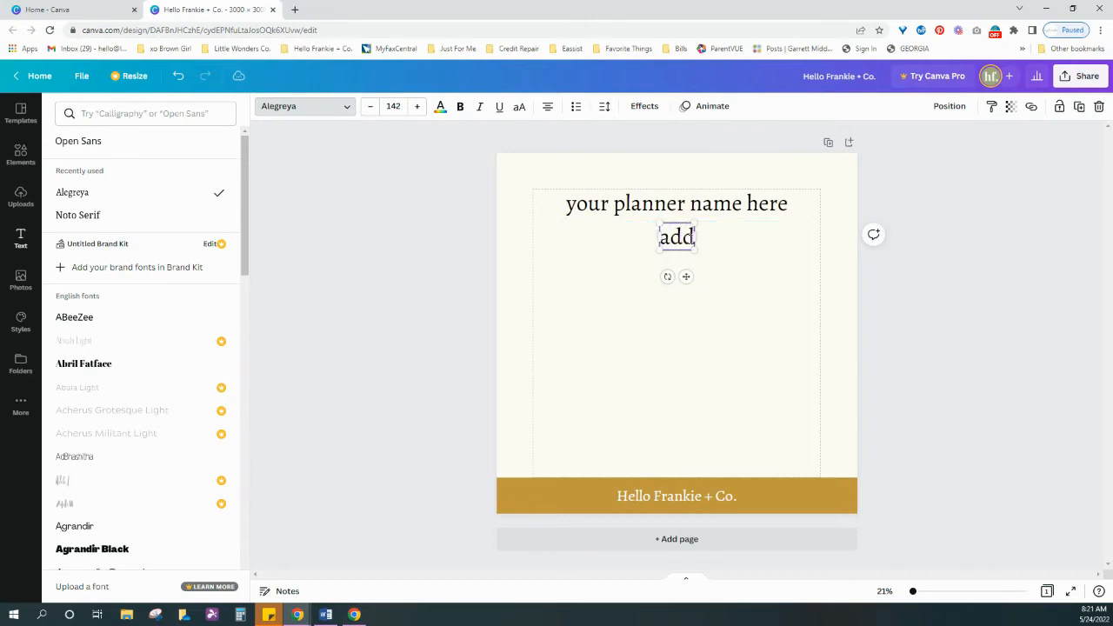
text( subtitle here)
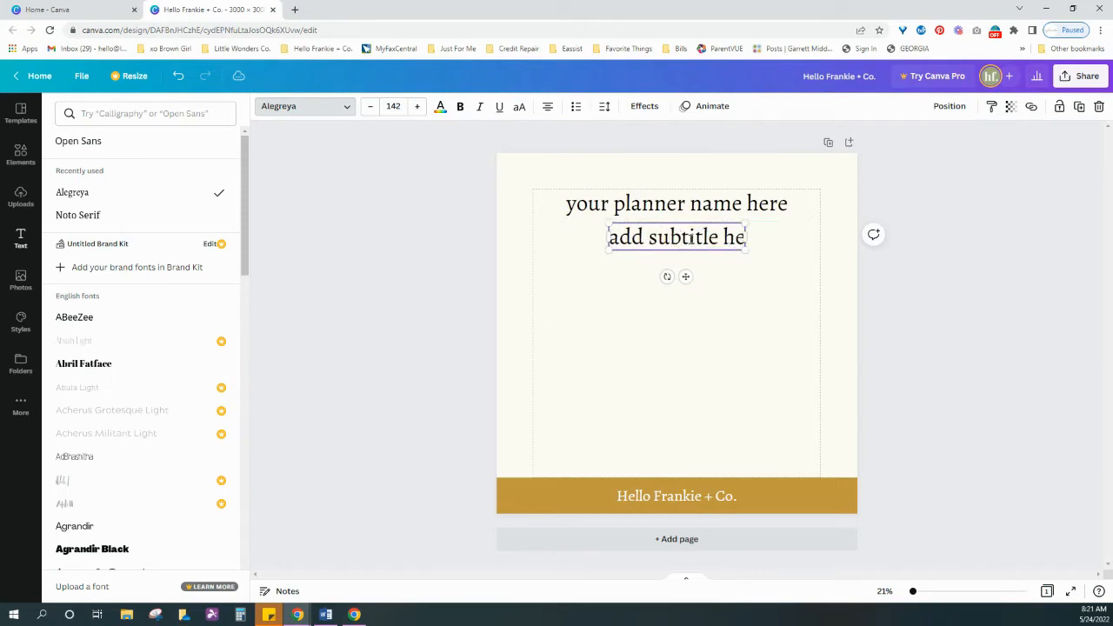
Step: Set the subtitle's font size to 104
click(393, 107)
scroll(407, 317, down, 3)
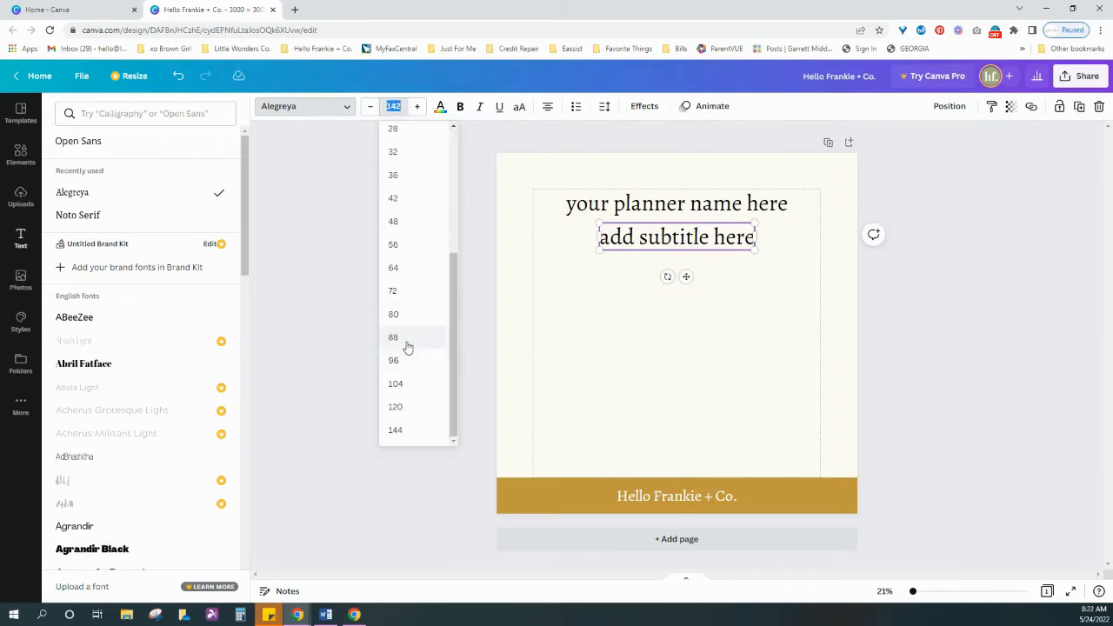
click(407, 340)
click(396, 107)
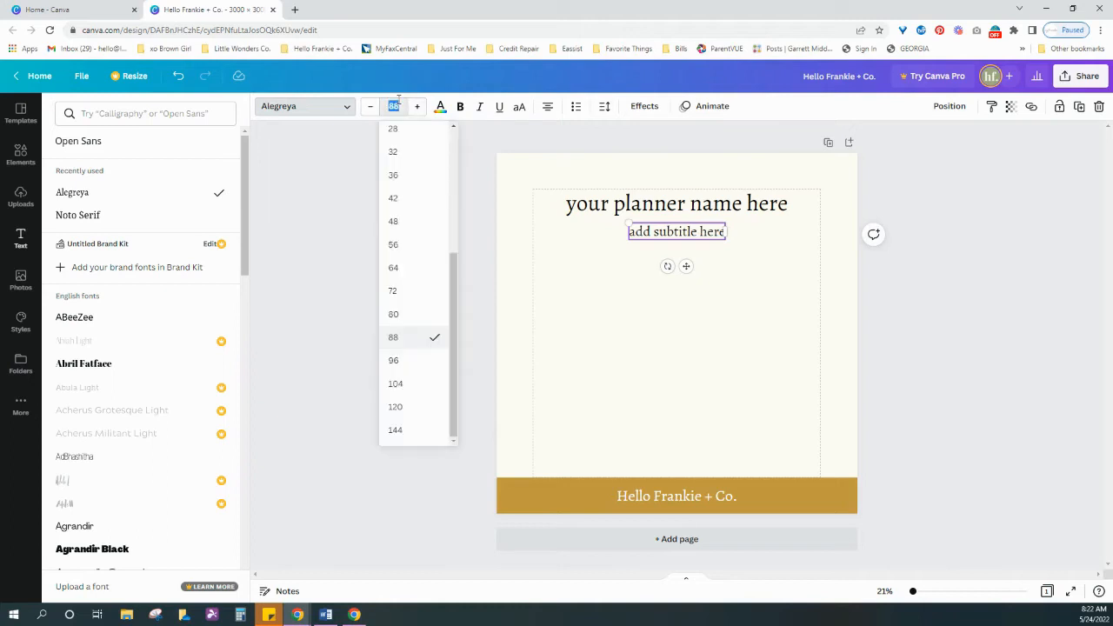
click(414, 384)
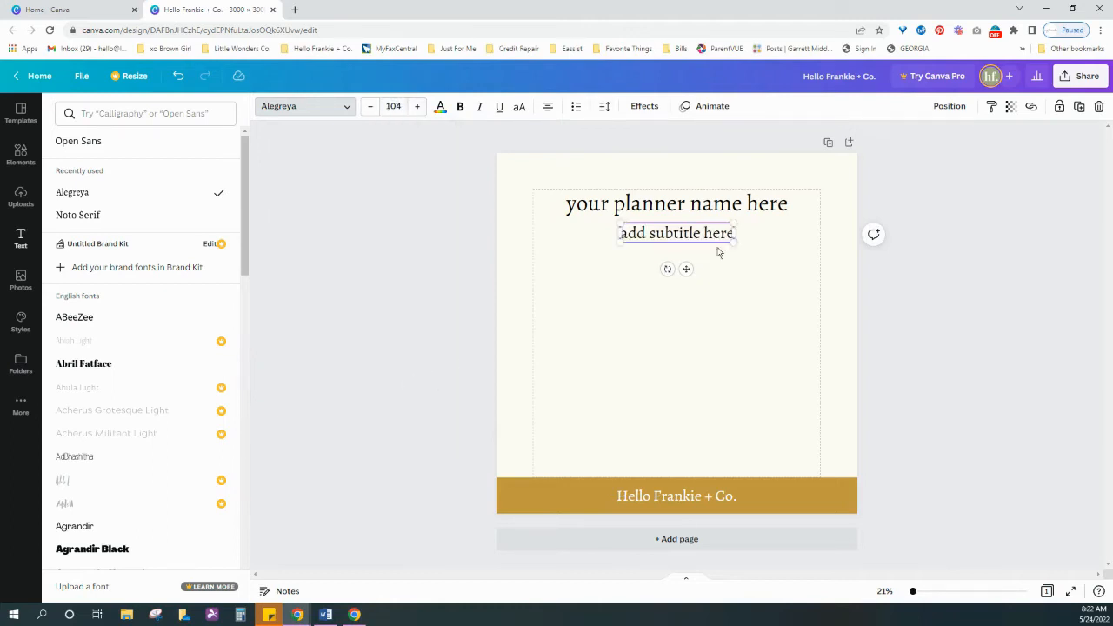
Step: Widen the subtitle's text box on both sides to about 1,150 px and center it beneath the planner name
drag(737, 235, 748, 233)
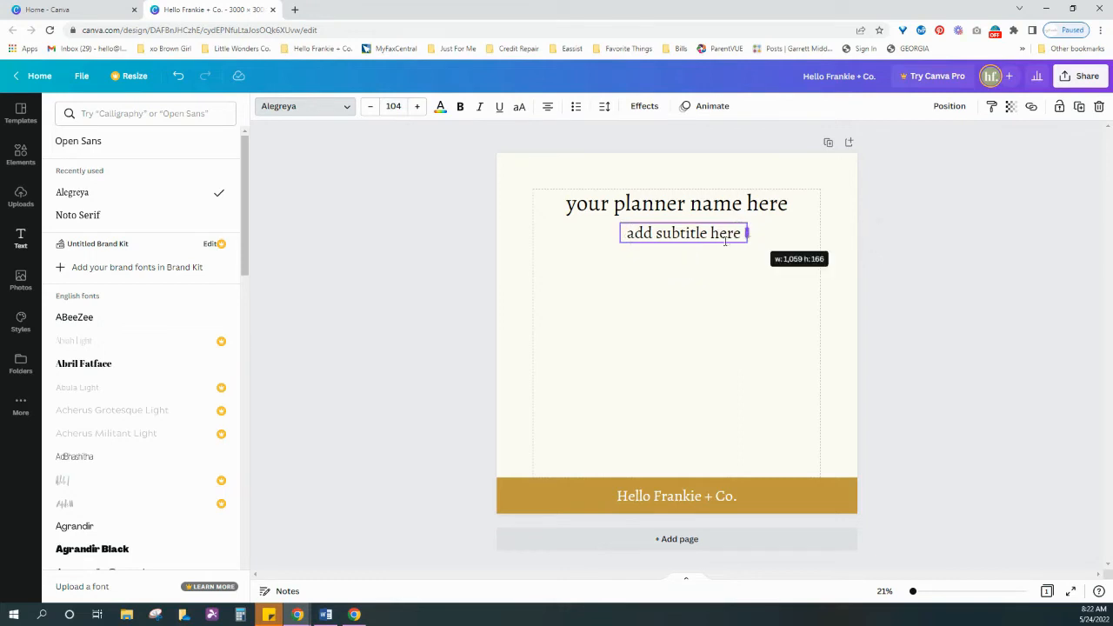
click(621, 251)
click(618, 233)
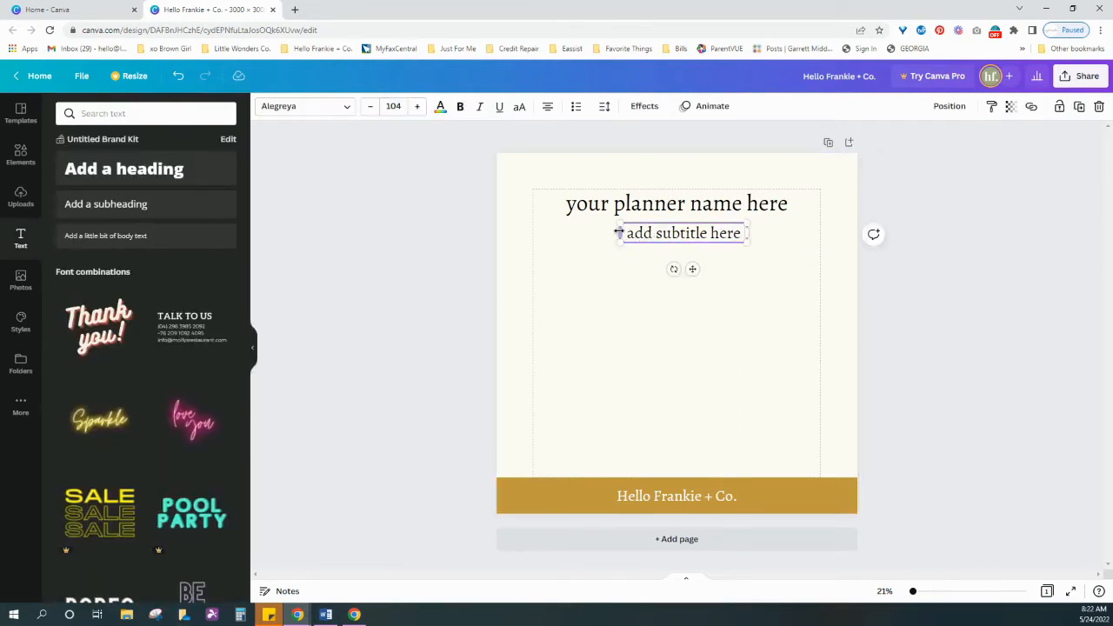
drag(614, 232, 608, 233)
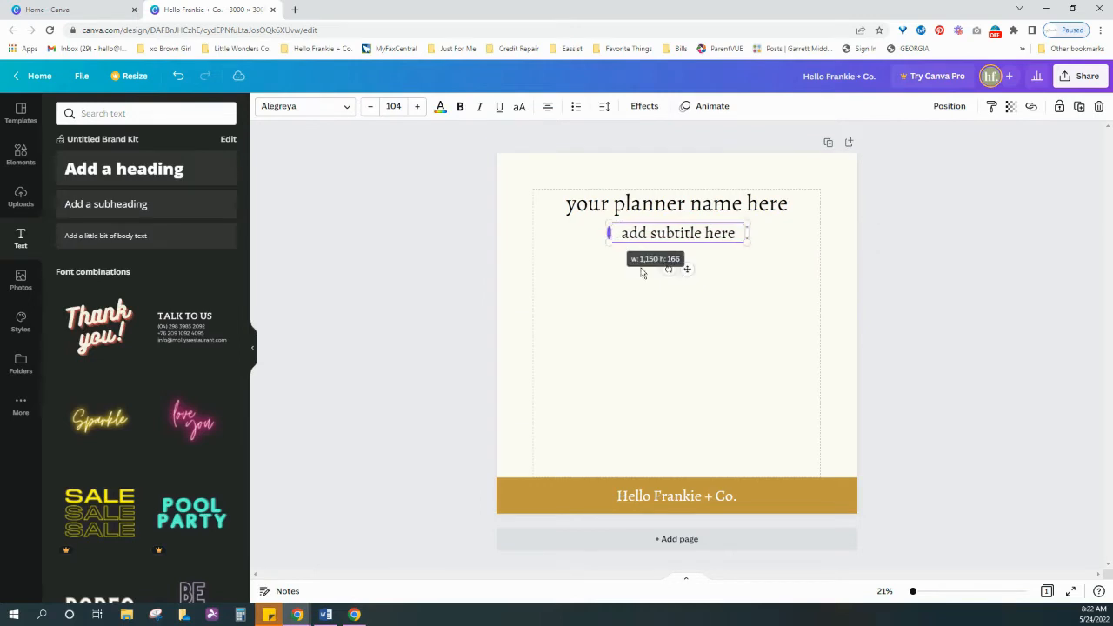
click(698, 251)
drag(686, 245, 687, 239)
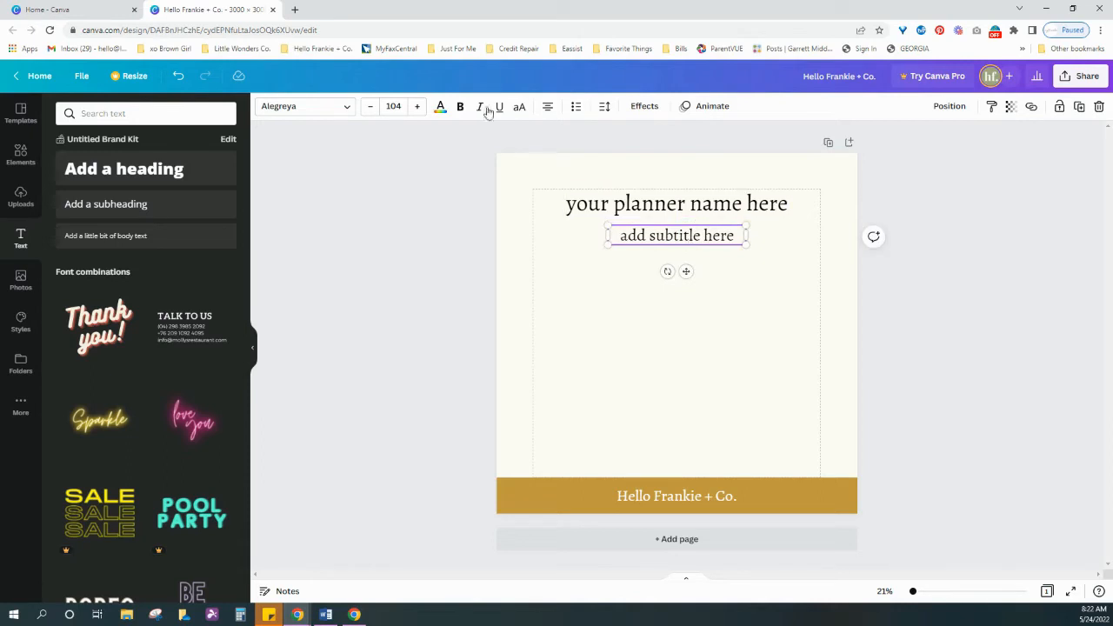
Step: Color the subtitle with the dusty pink from the brand palette and deselect it
click(440, 107)
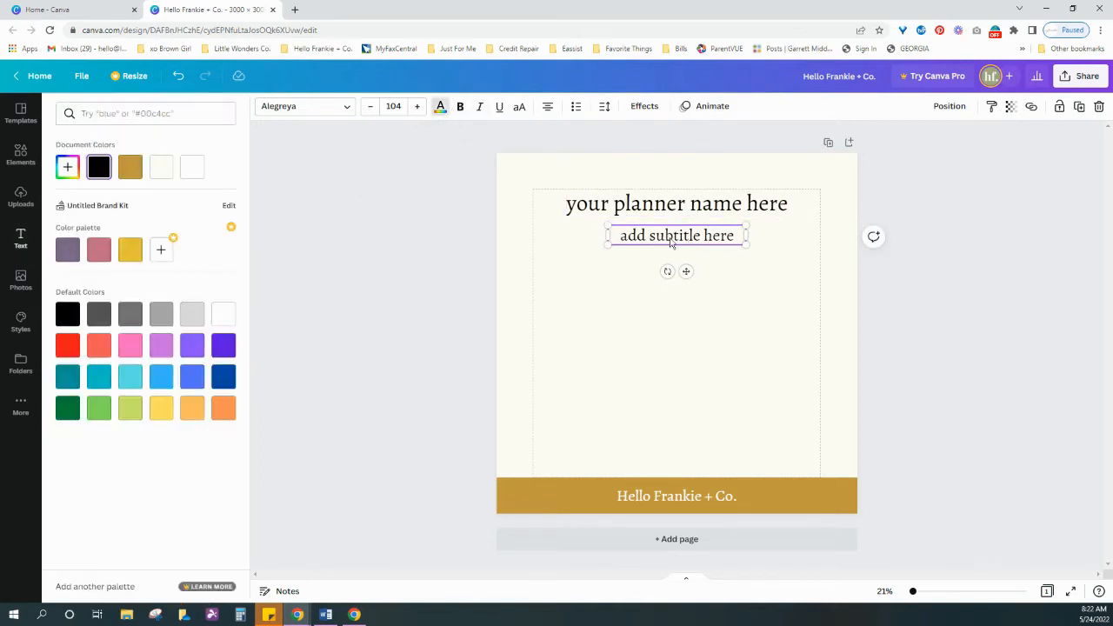
click(107, 259)
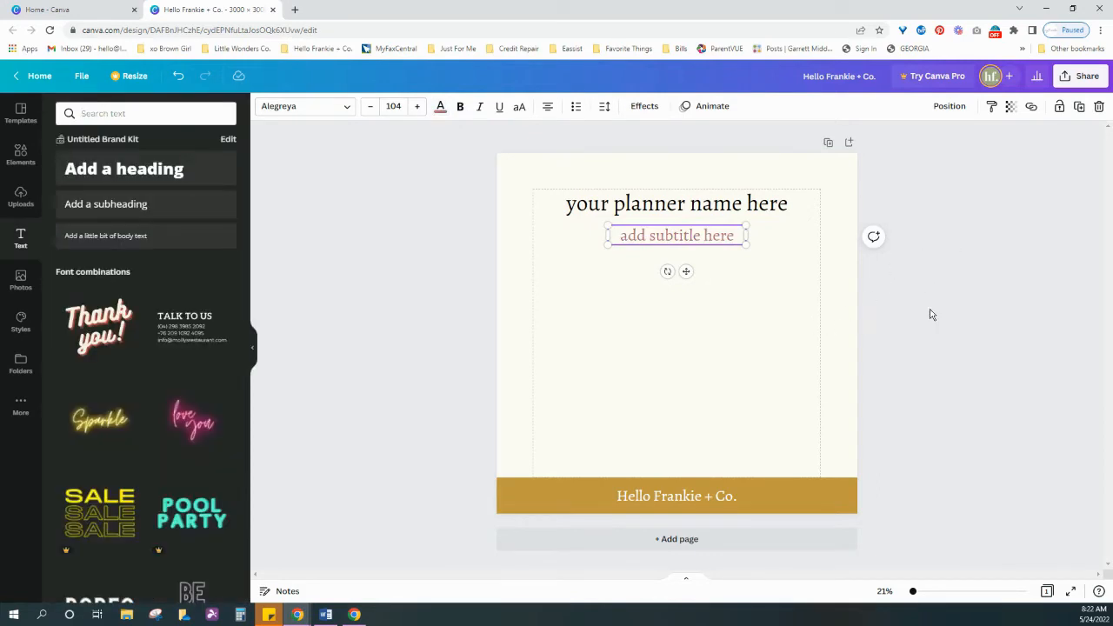
click(931, 313)
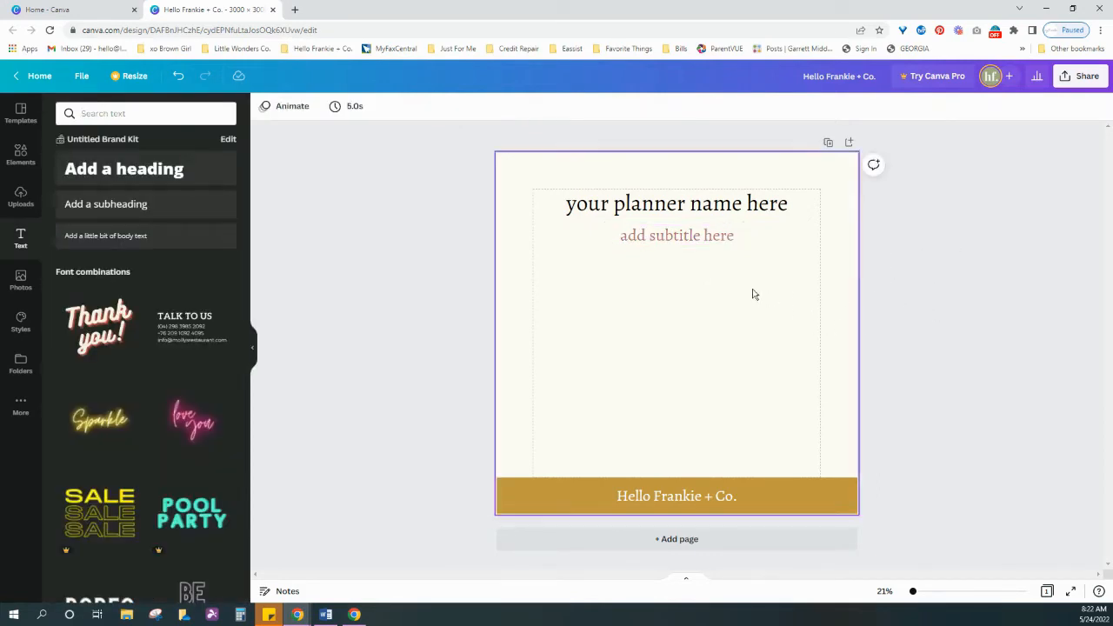
Step: Enlarge the subtitle slightly and move it closer beneath the planner name, keeping it centered
click(722, 244)
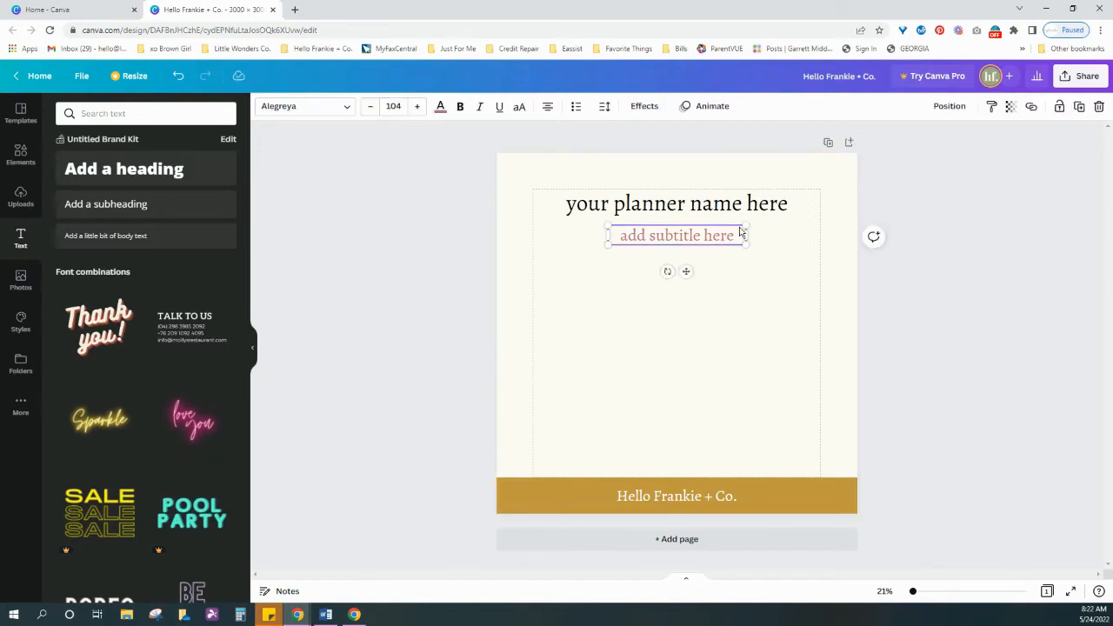
drag(746, 223, 700, 233)
click(733, 305)
click(668, 357)
click(667, 276)
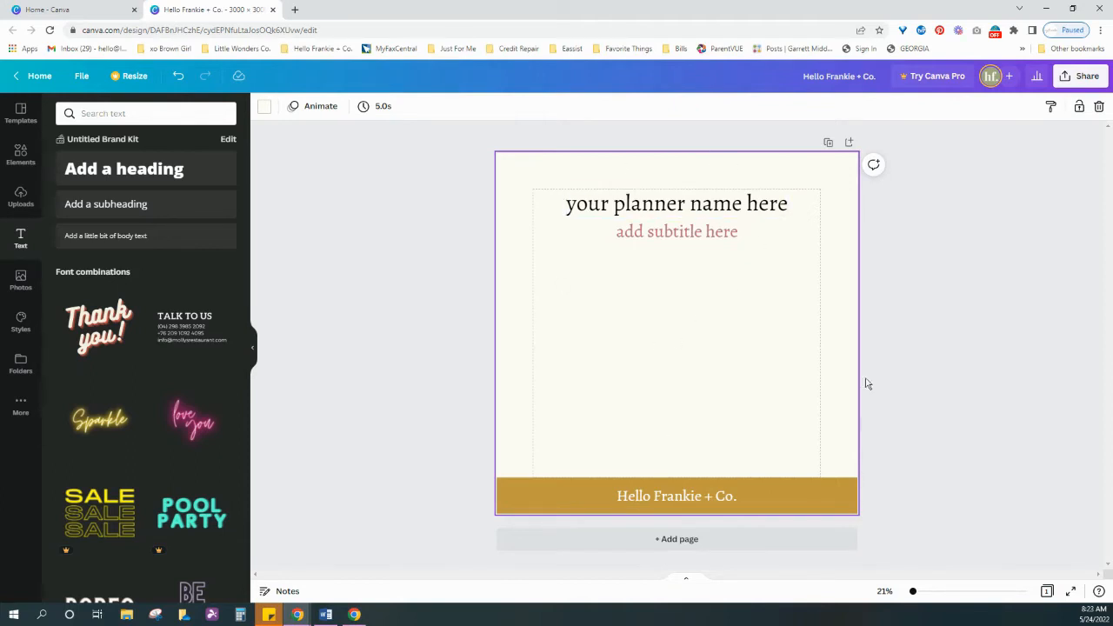
Step: Place the uploaded pink Essentials Planner cover image on the page below the subtitle, slightly left of center
click(21, 209)
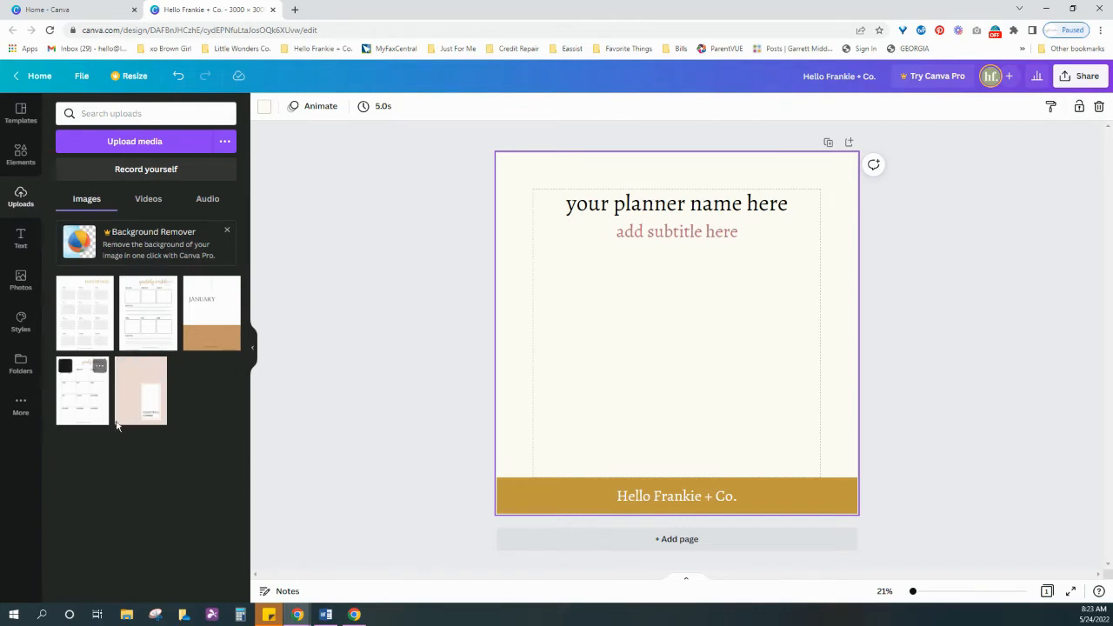
click(145, 396)
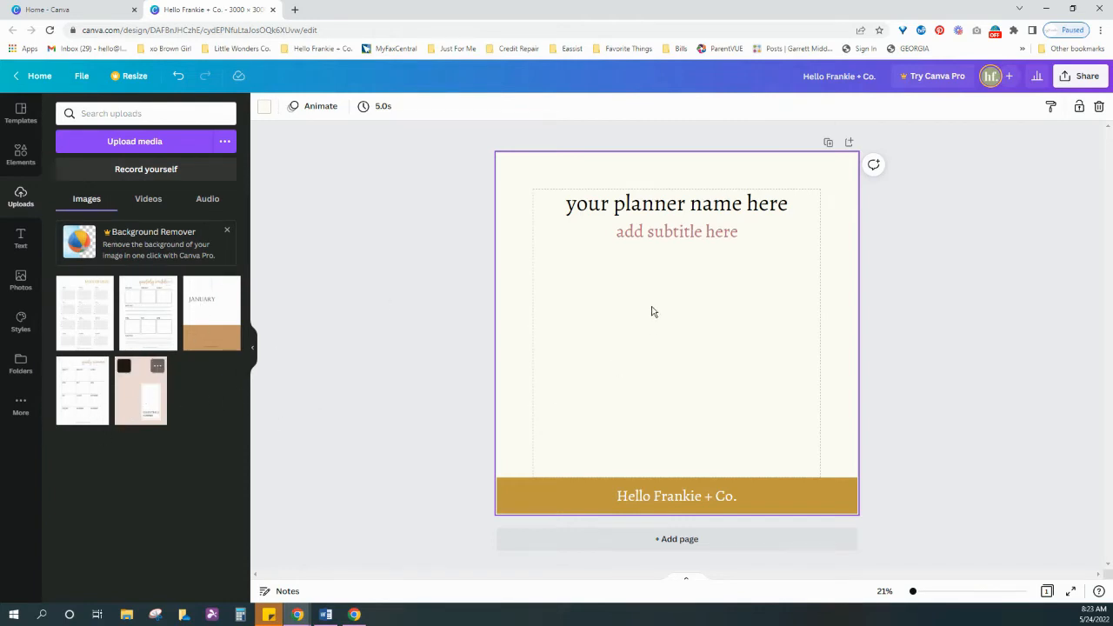
drag(574, 200, 595, 287)
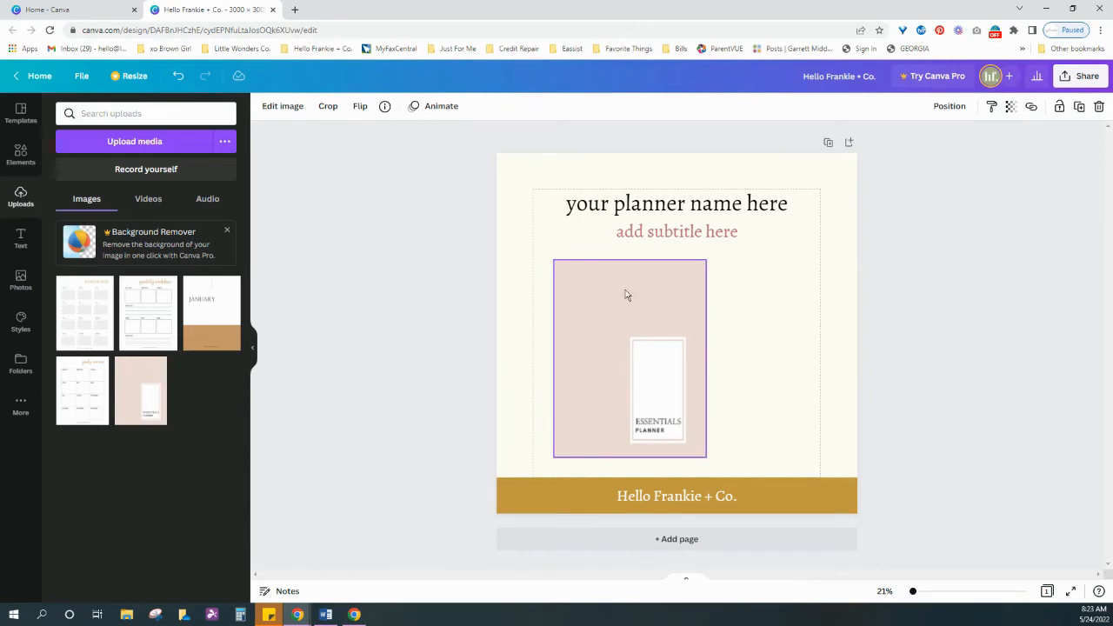
click(800, 328)
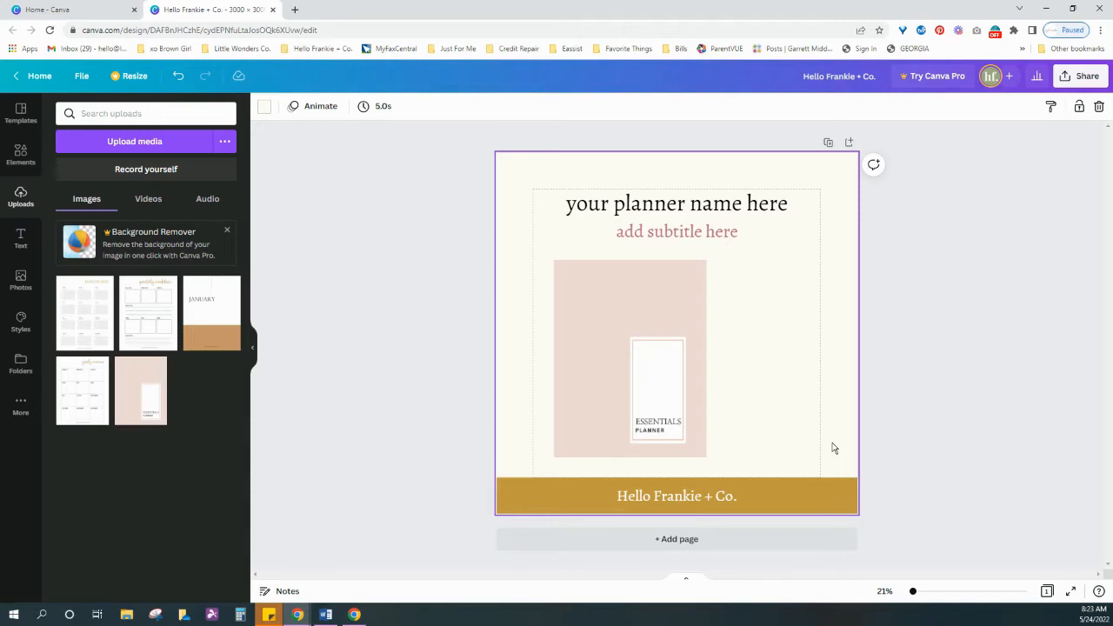
Step: Shrink the planner cover image, shift it slightly down and left, and tilt it slightly counterclockwise
click(673, 388)
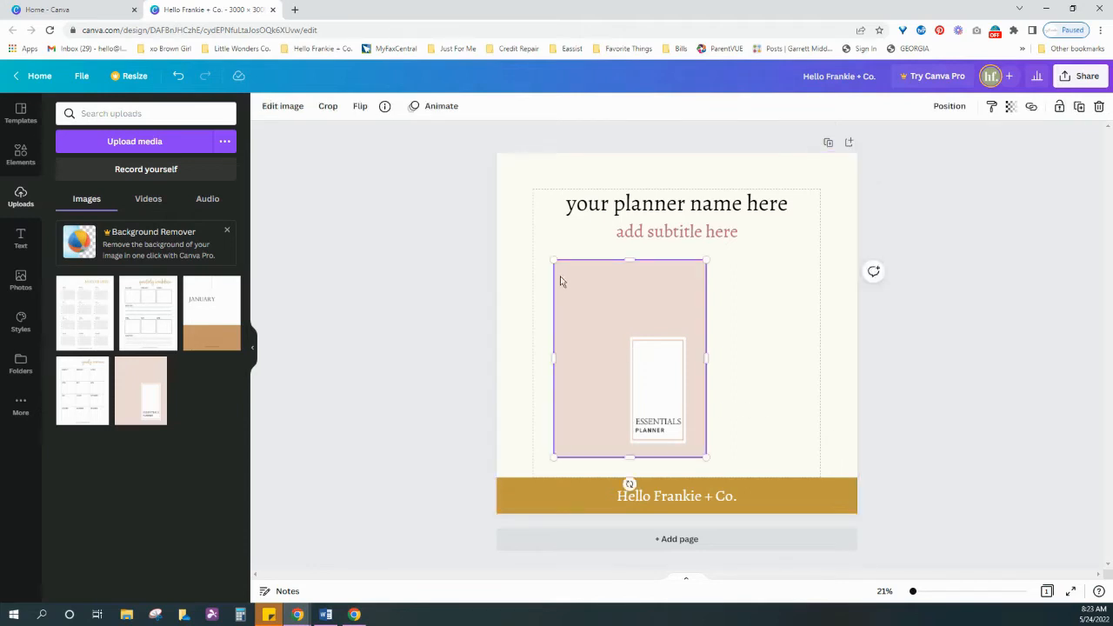
drag(554, 260, 583, 298)
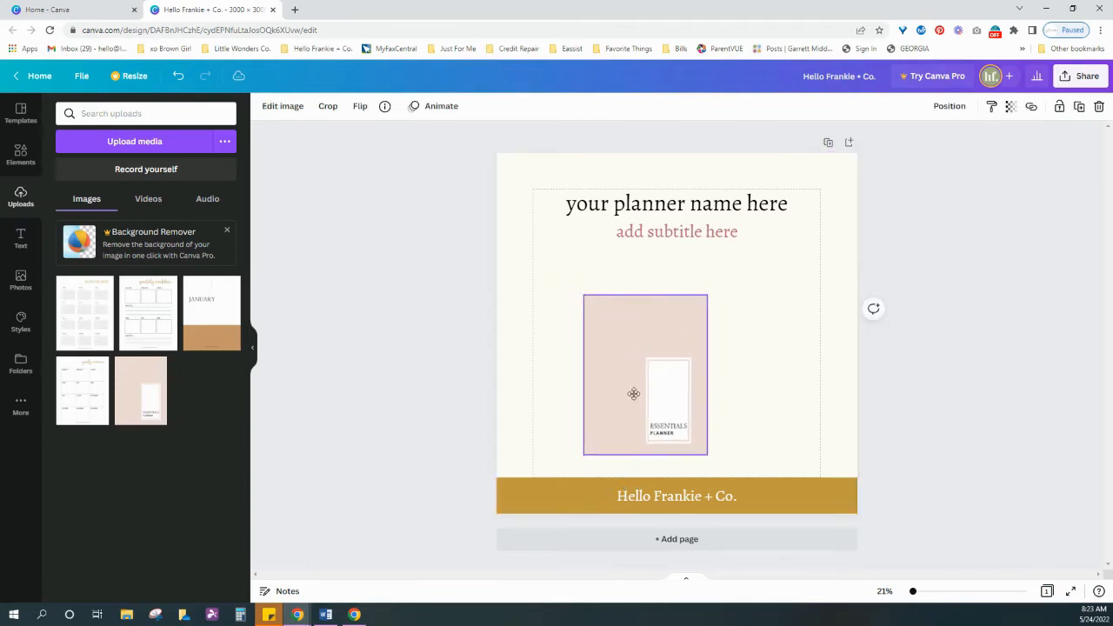
drag(634, 392, 620, 407)
drag(634, 475, 646, 474)
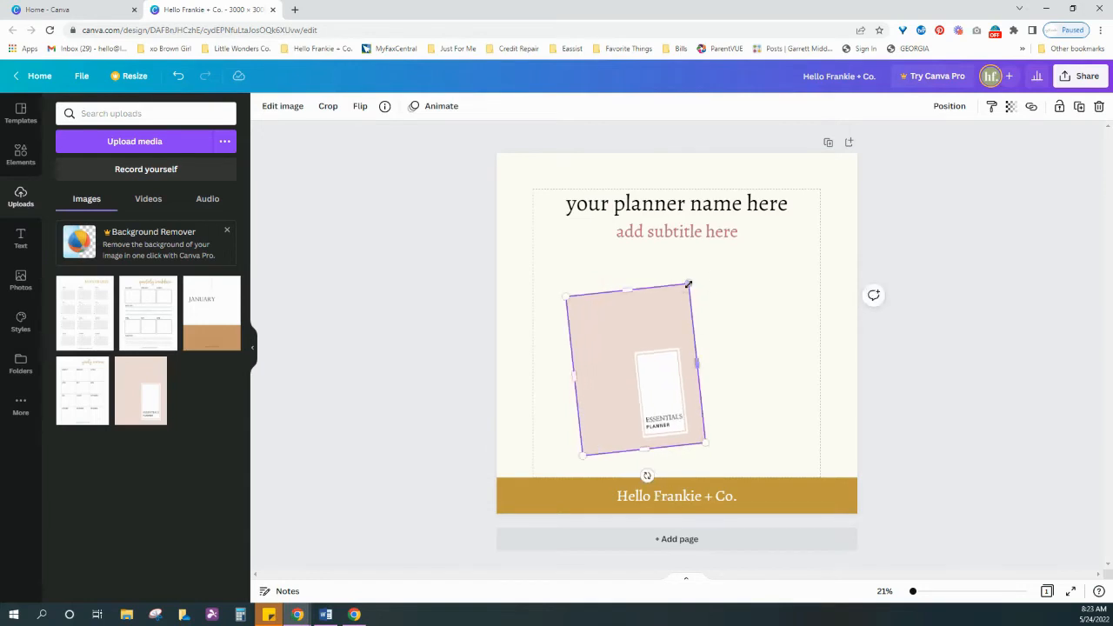
Step: Enlarge the tilted planner cover image slightly and shift it a little up and left
click(690, 281)
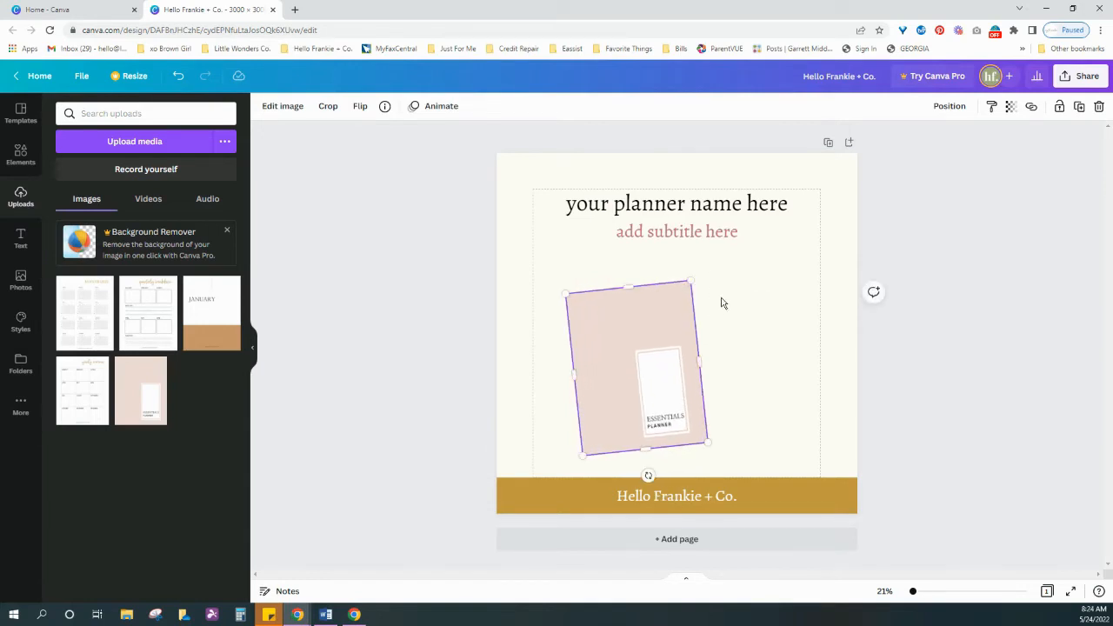
click(726, 311)
drag(656, 365, 649, 358)
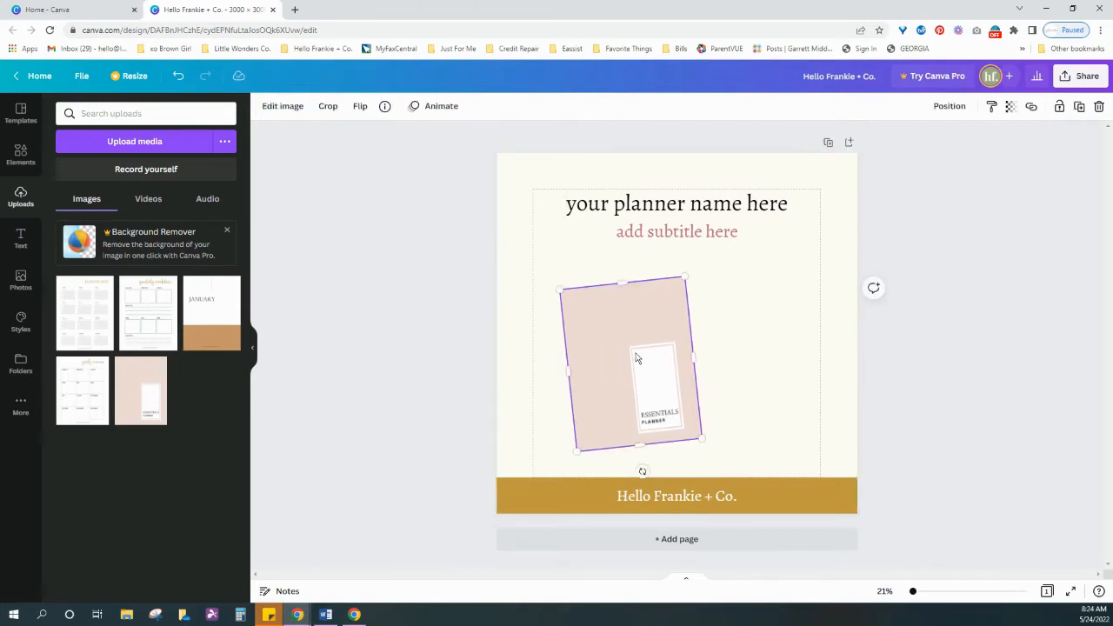
Step: Apply a bottom-right Drop shadow to the planner cover image with transparency 31 and blur 13
click(284, 107)
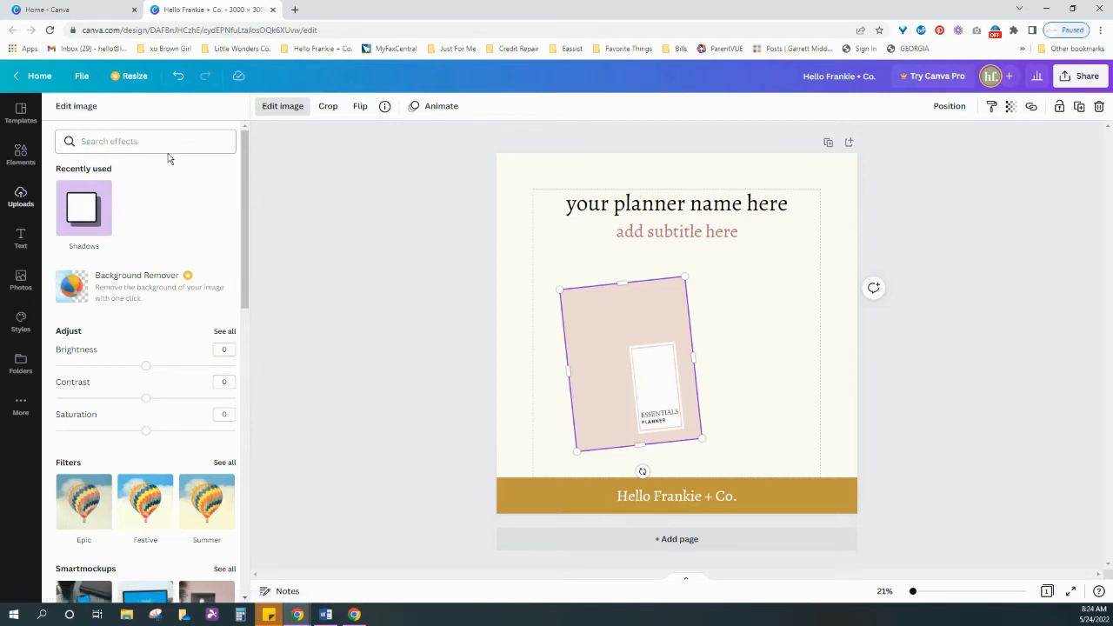
click(85, 215)
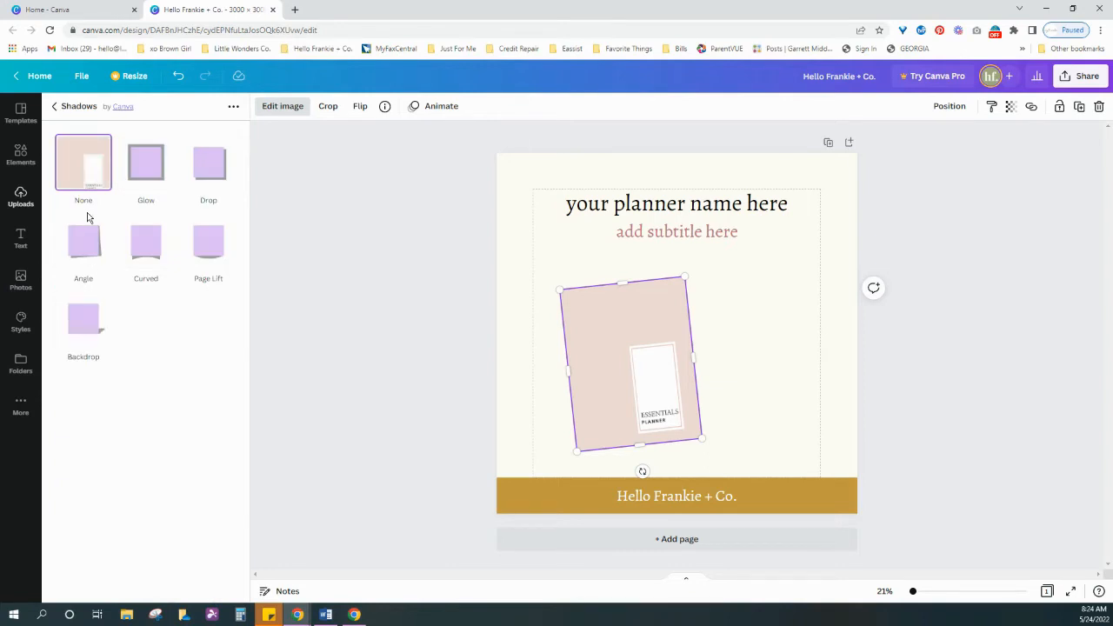
click(209, 171)
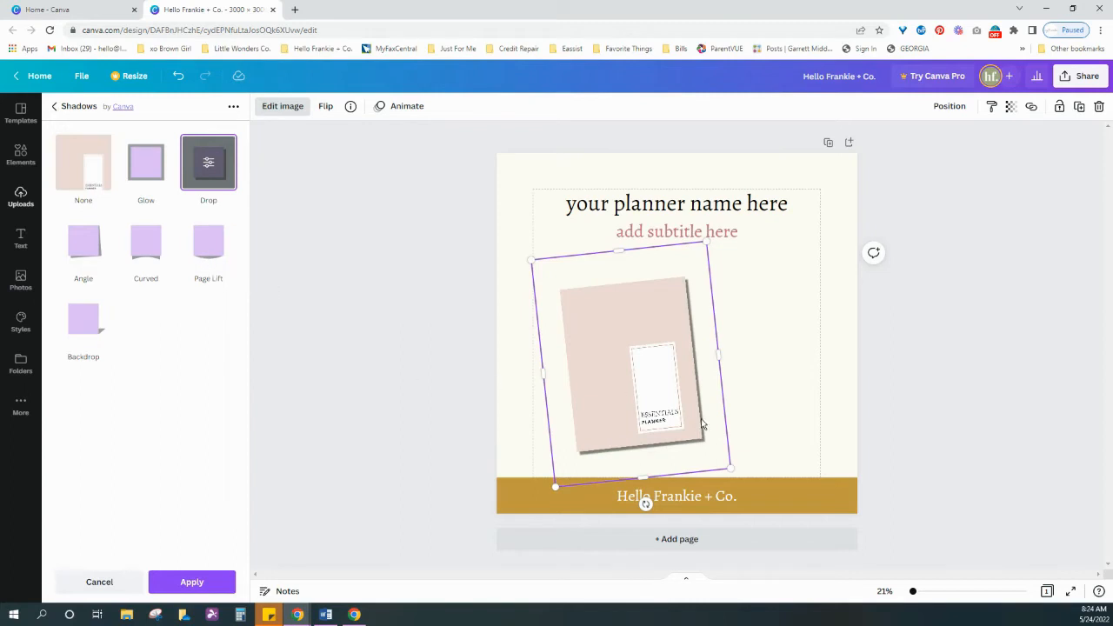
click(210, 165)
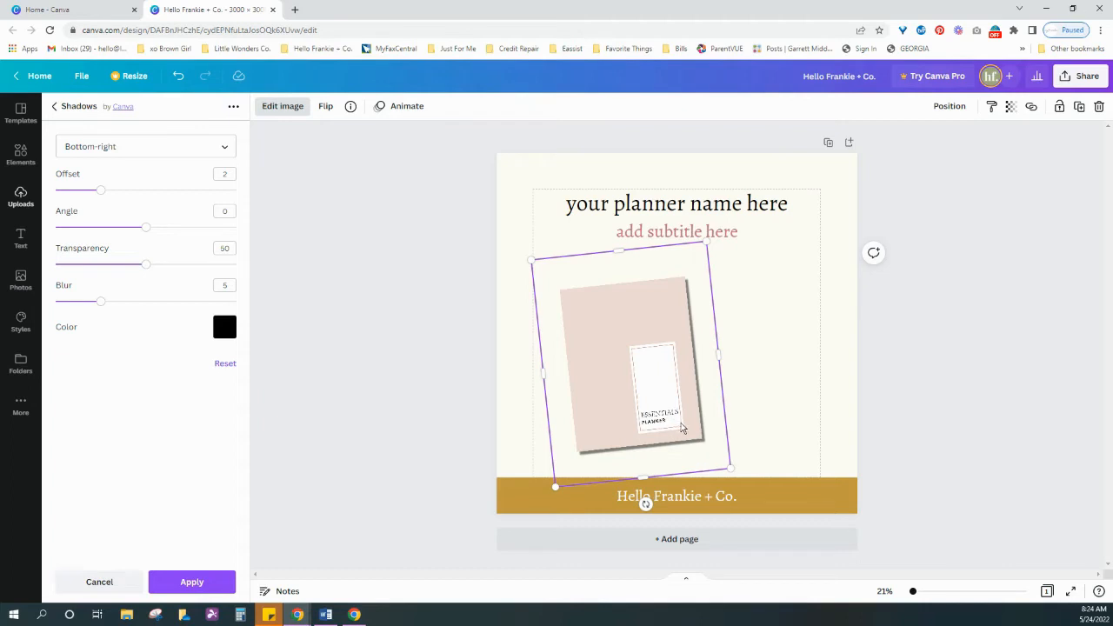
click(225, 249)
text(31)
click(231, 286)
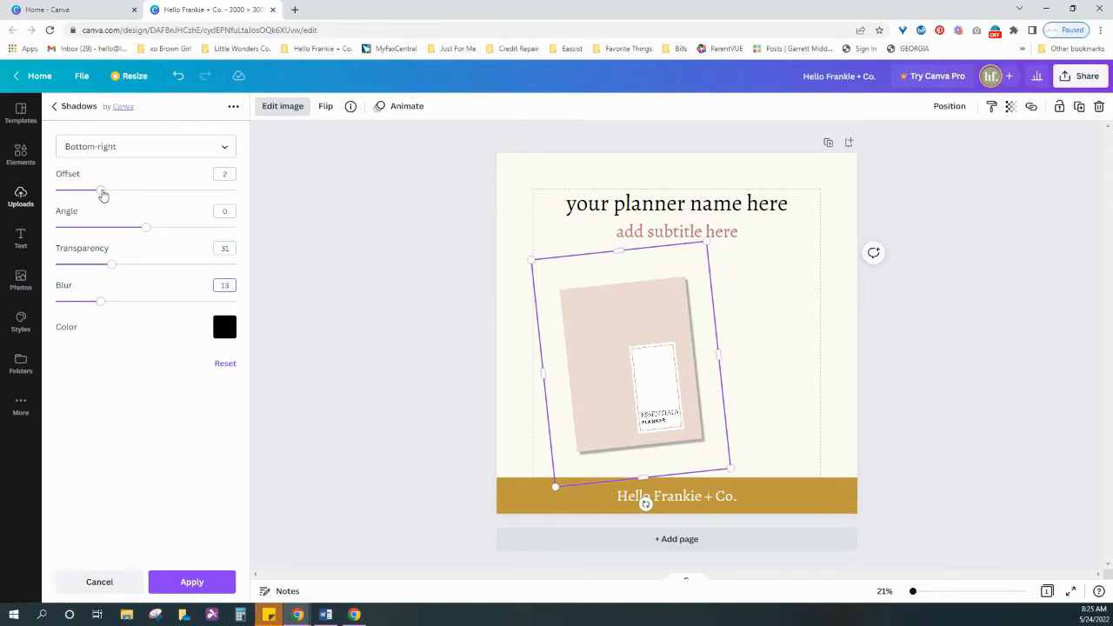
mouse_move(102, 193)
mouse_down()
mouse_move(79, 191)
mouse_move(128, 200)
mouse_move(110, 201)
mouse_up()
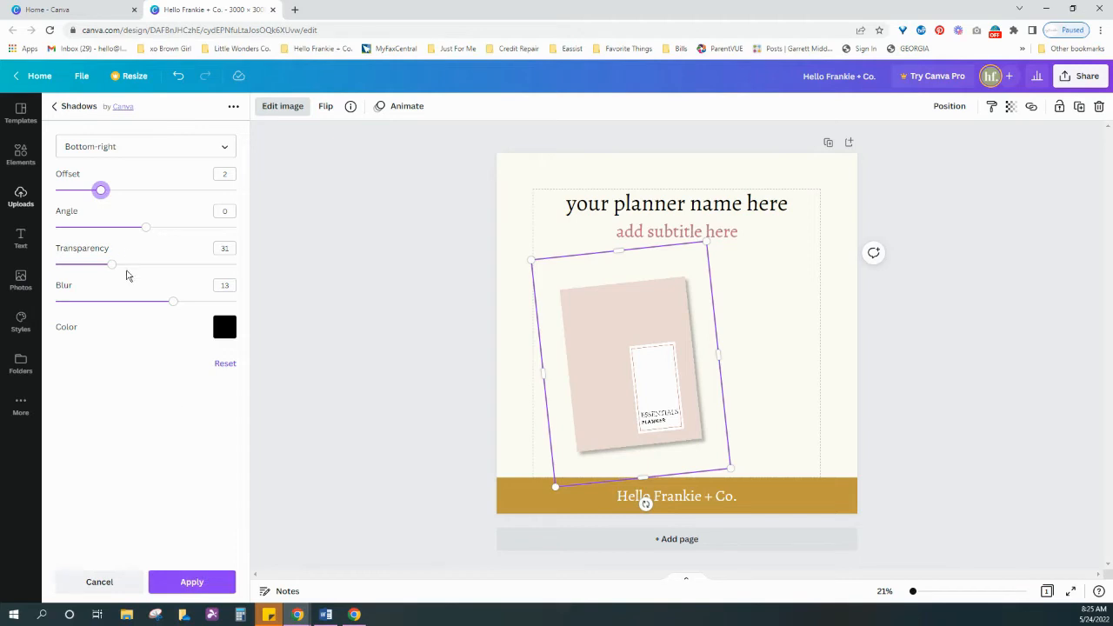
click(202, 585)
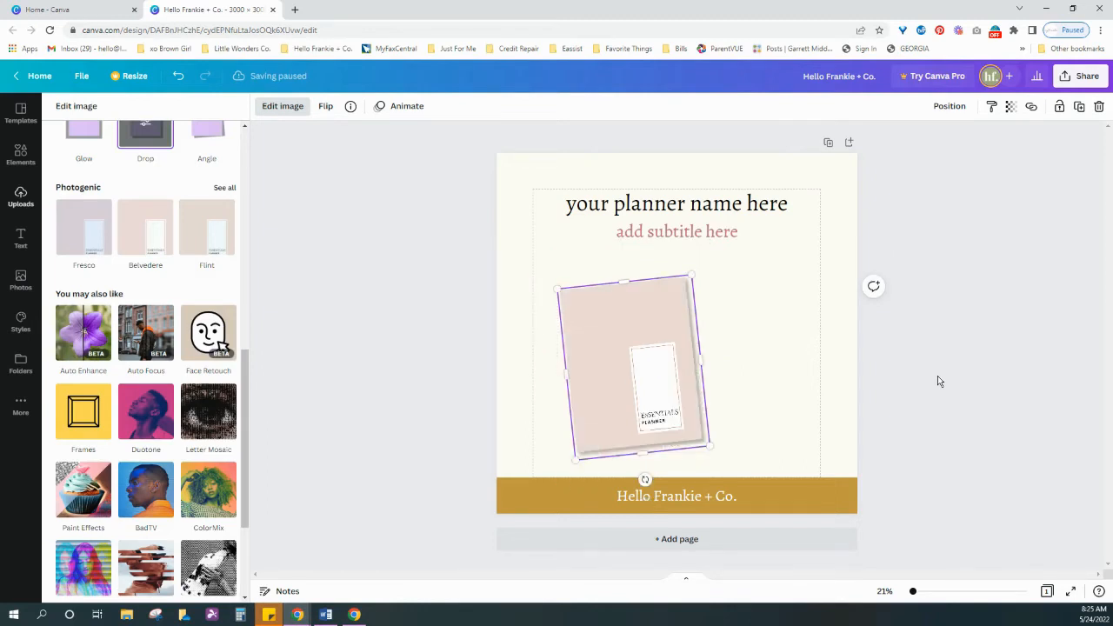
Step: Move the shadowed planner cover image slightly further up and left on the page
click(772, 369)
click(766, 372)
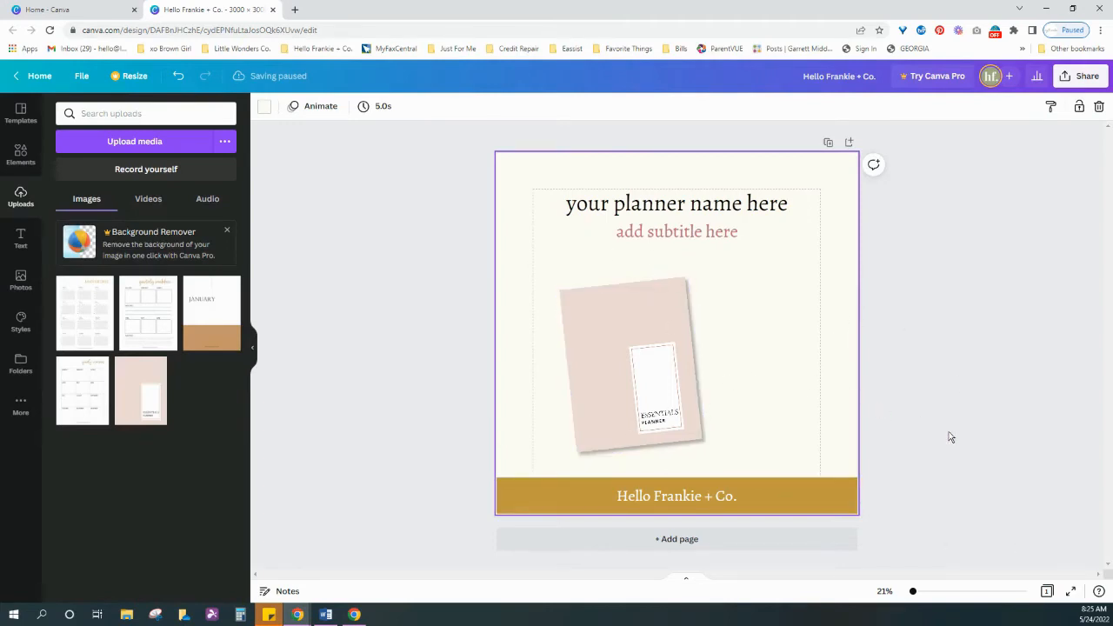
click(668, 405)
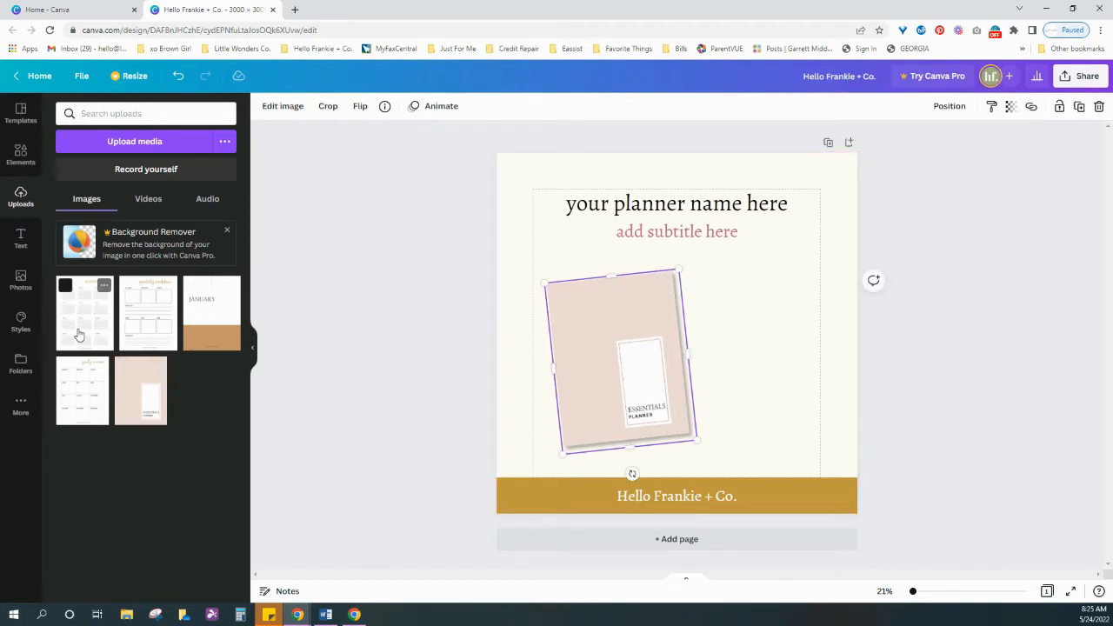
drag(79, 335, 724, 415)
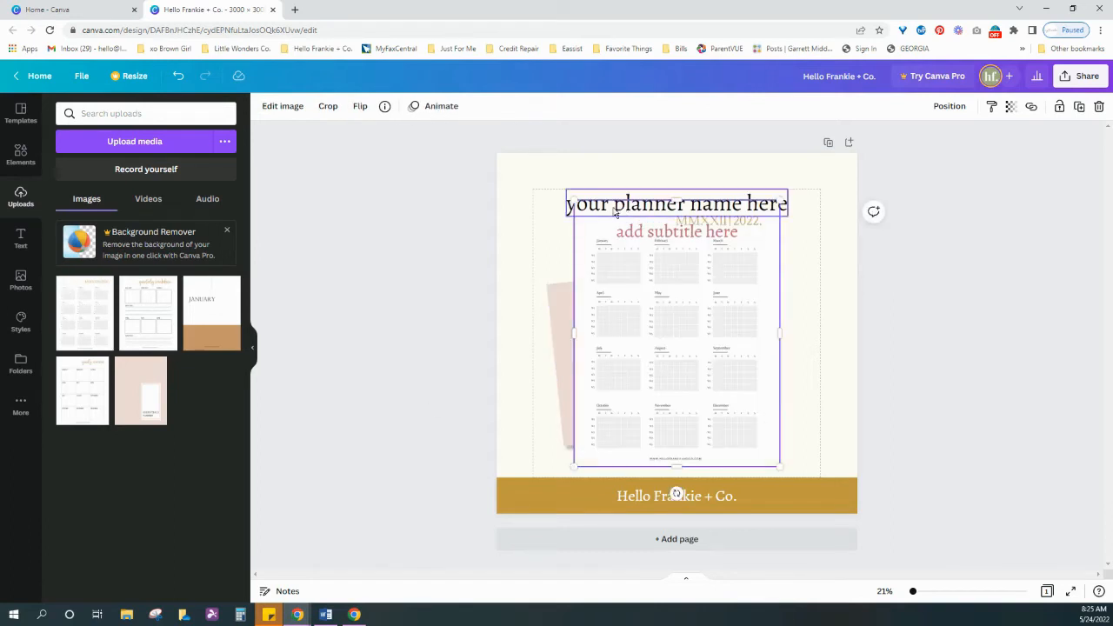
drag(617, 256, 623, 266)
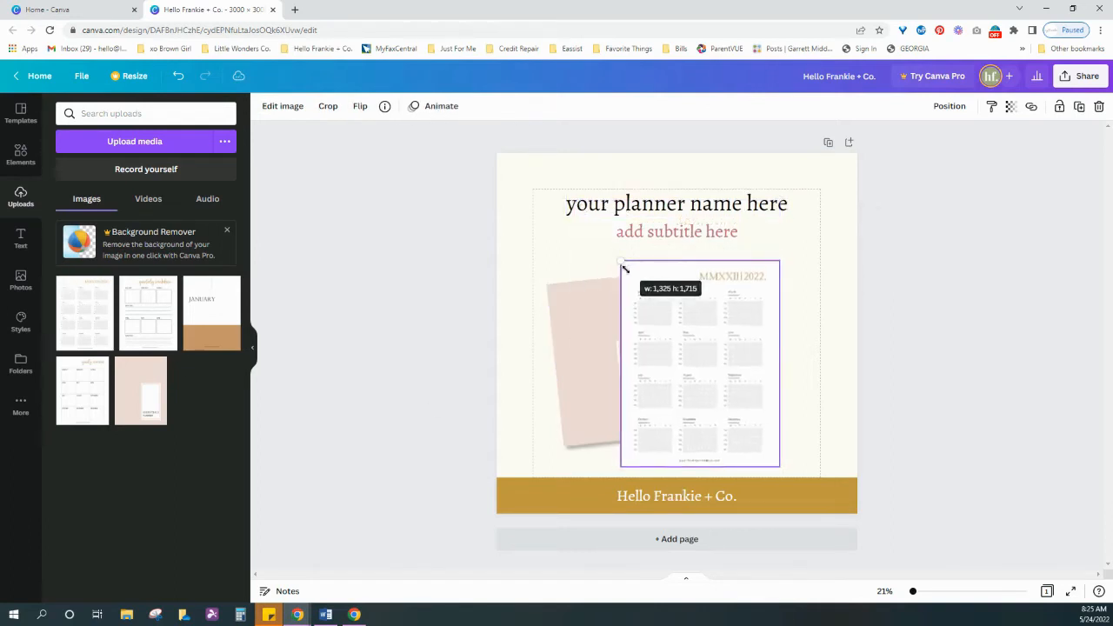
click(1099, 106)
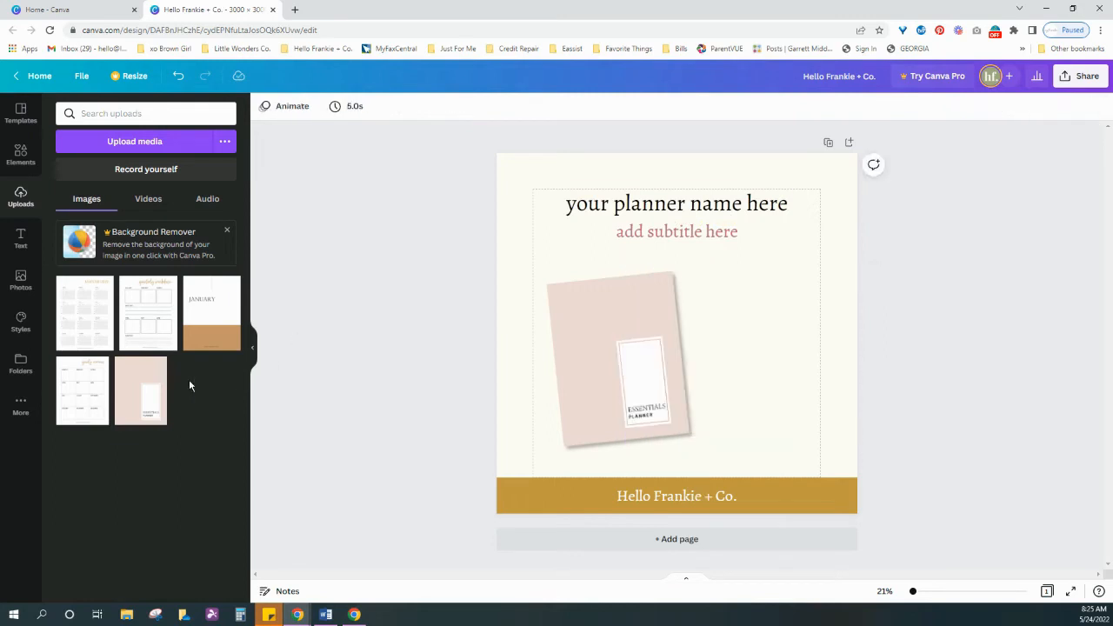
Step: Place the uploaded yearly overview page on the design, shrink it and position it to the right of the planner cover
drag(87, 397, 723, 459)
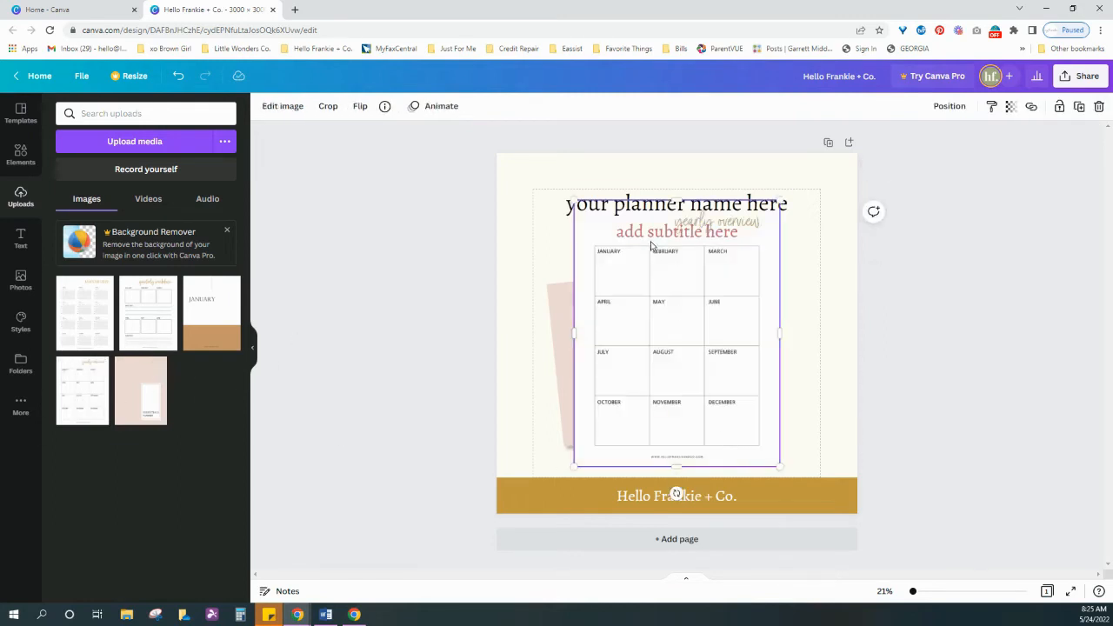
drag(574, 201, 645, 322)
drag(720, 379, 760, 345)
click(984, 378)
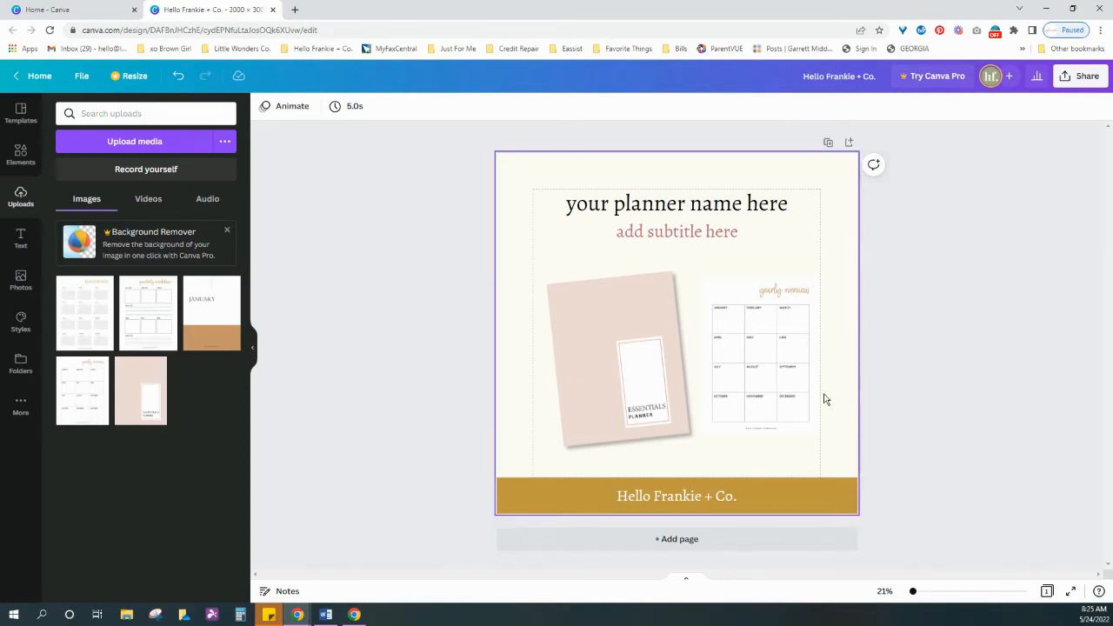
Step: Apply a bottom-right Drop shadow to the yearly overview page with transparency 31 and blur 13, and deselect it
click(788, 398)
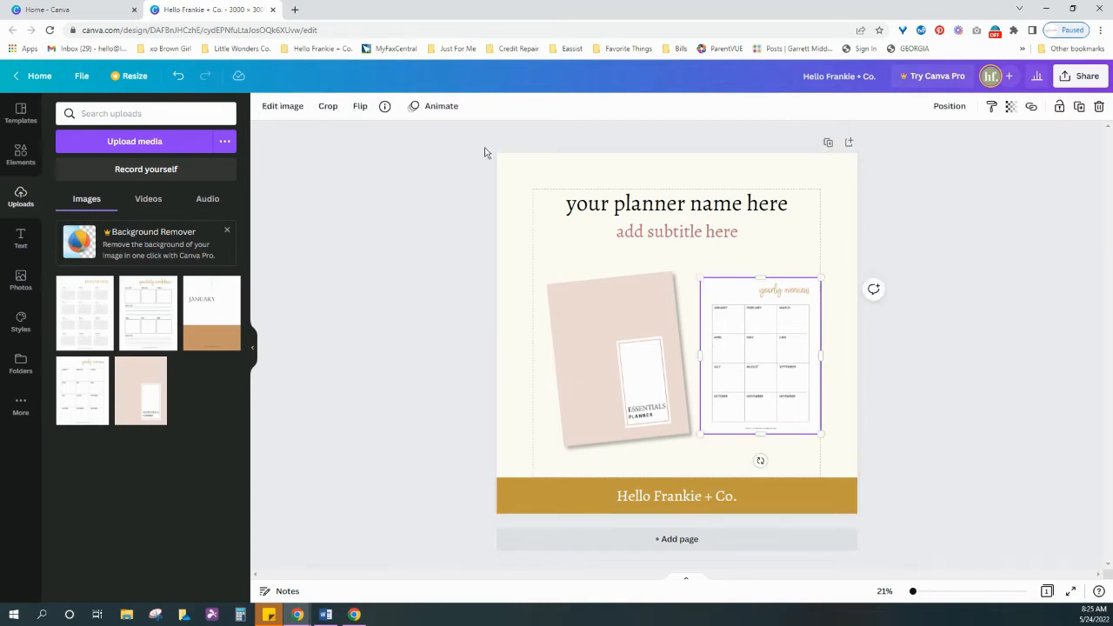
click(292, 111)
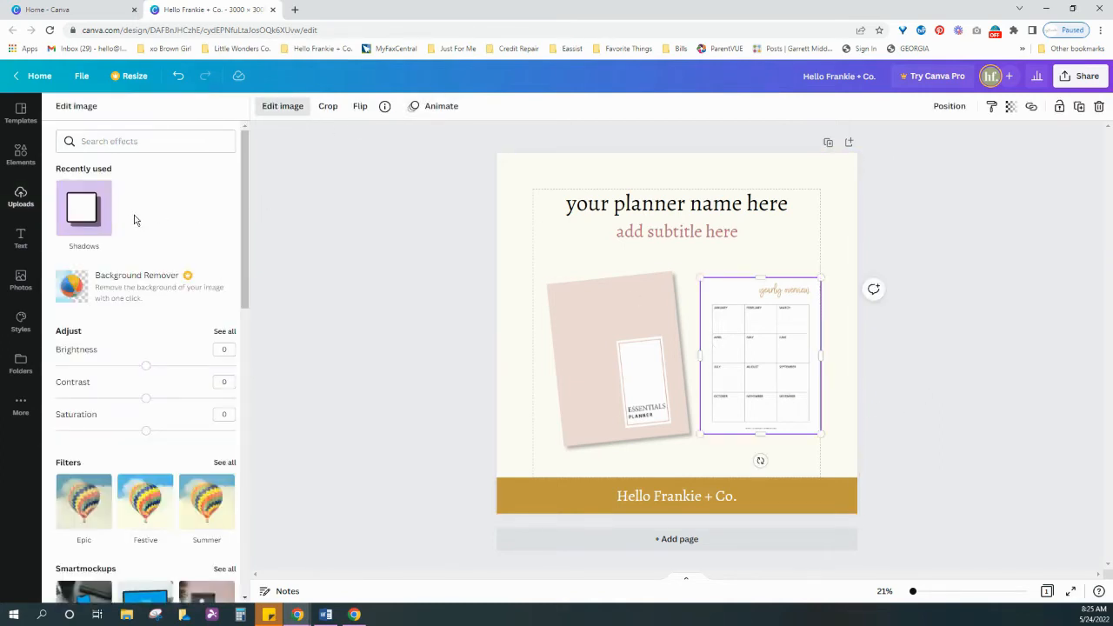
click(83, 207)
click(209, 165)
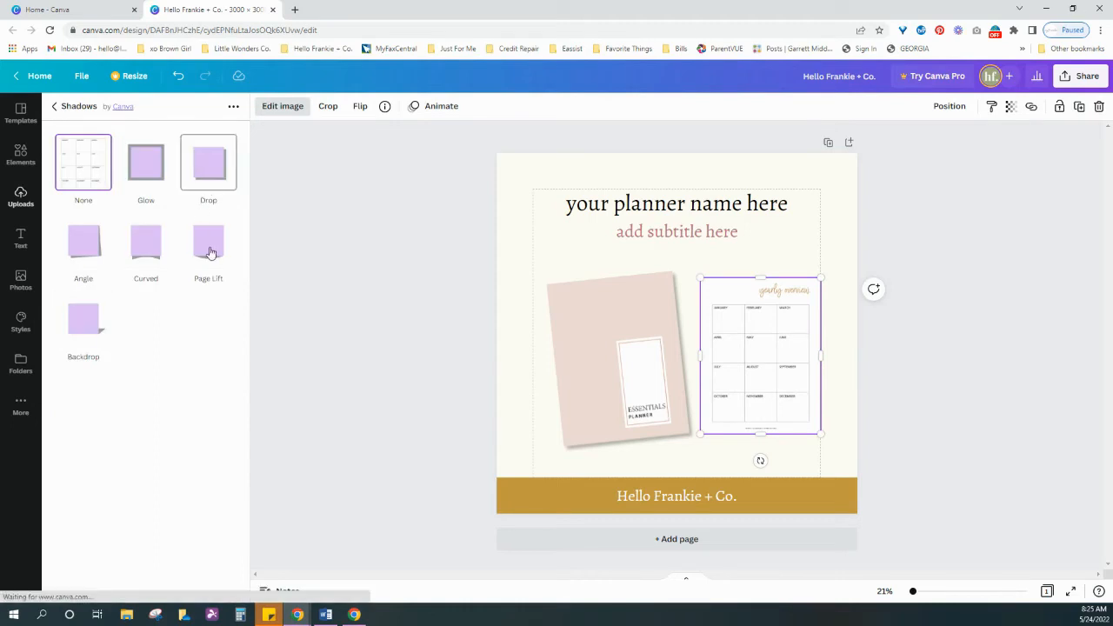
click(209, 166)
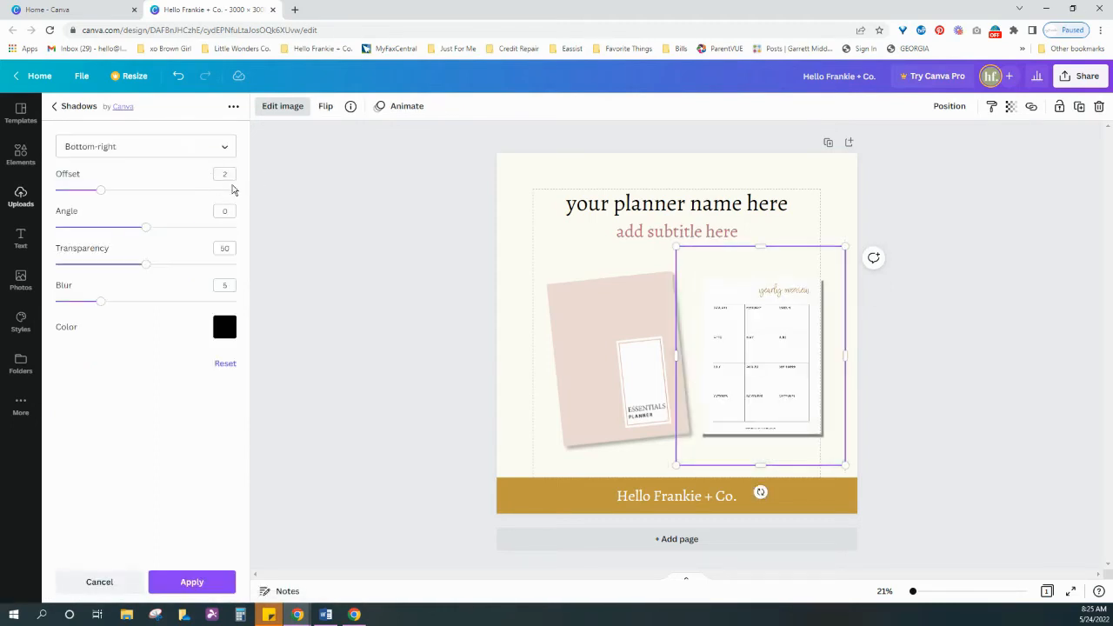
click(225, 248)
click(228, 285)
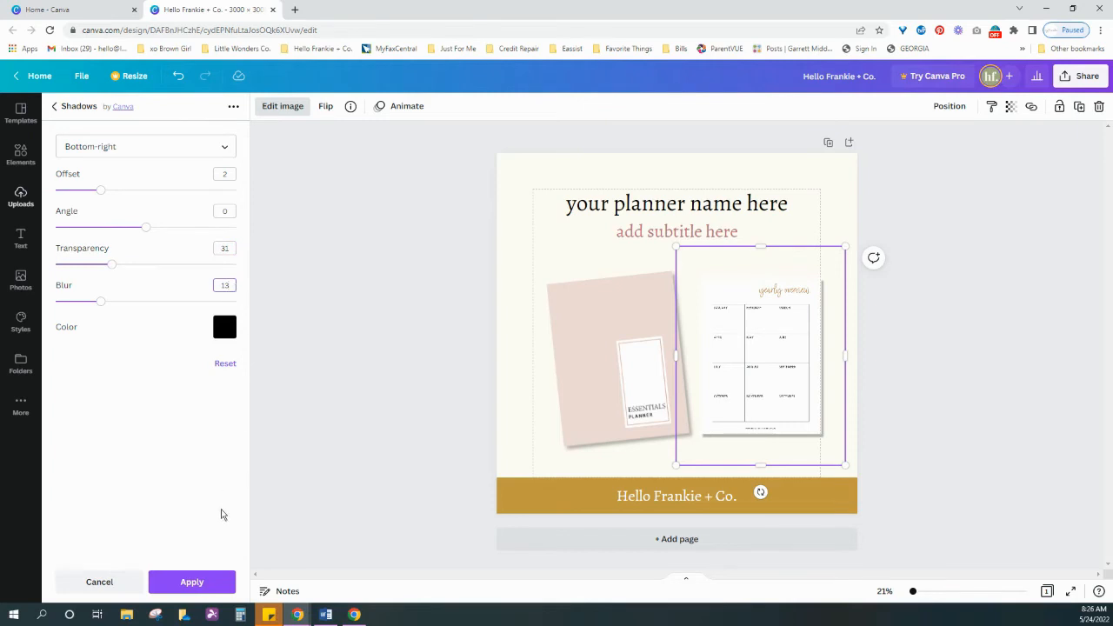
click(218, 583)
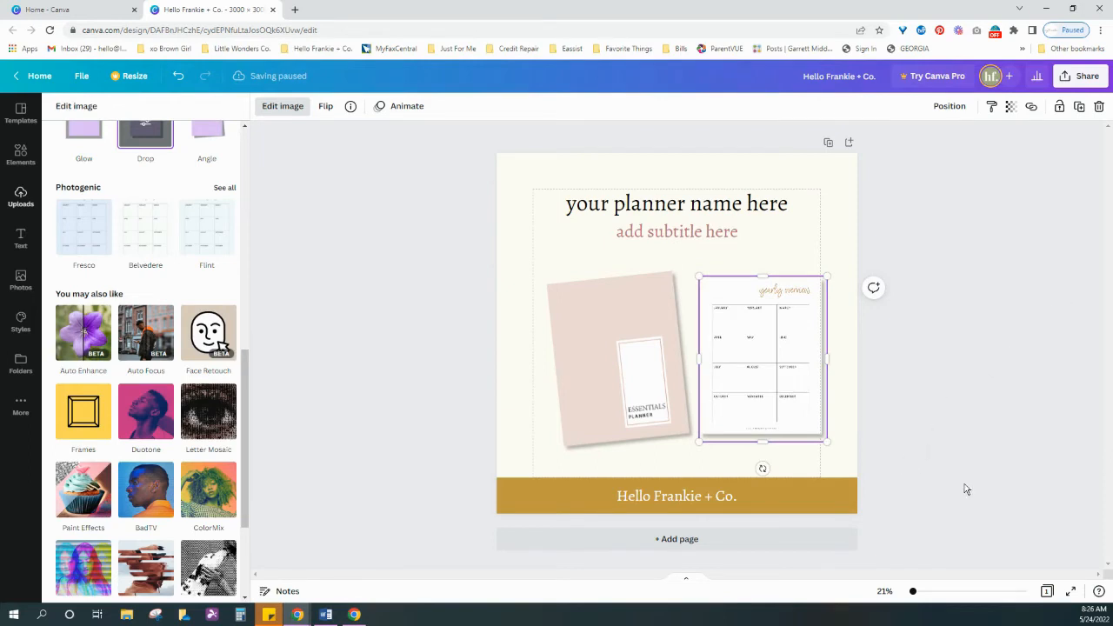
click(966, 450)
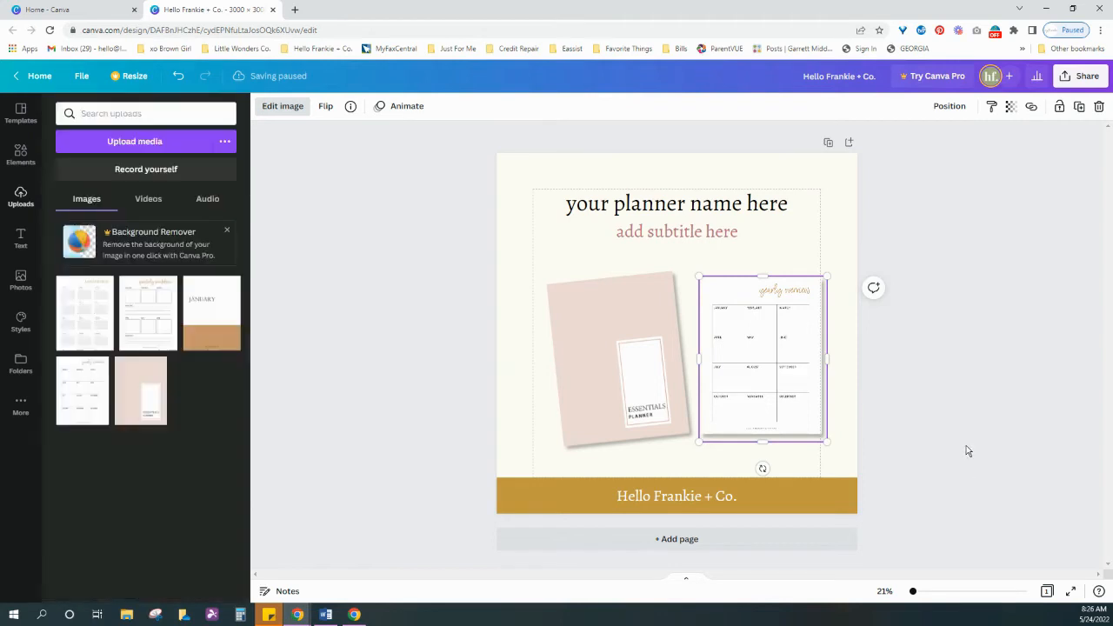
click(889, 362)
Step: Move the yearly overview page left so it overlaps the planner cover, shrink it slightly and send it behind the cover
drag(808, 386, 789, 382)
drag(800, 274, 790, 281)
click(967, 109)
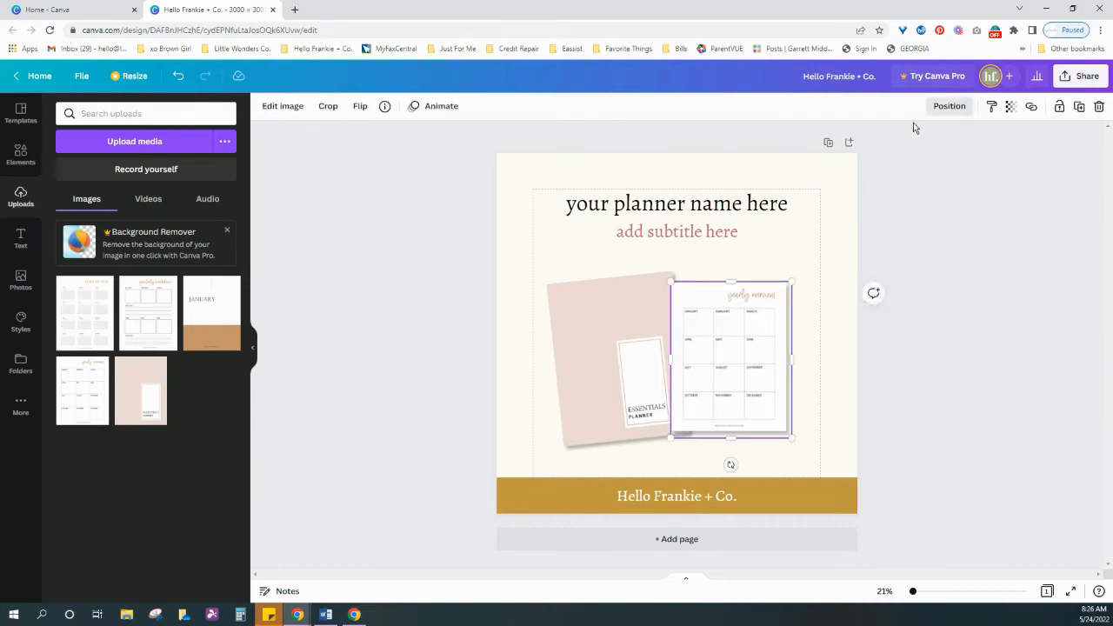
click(872, 142)
click(925, 352)
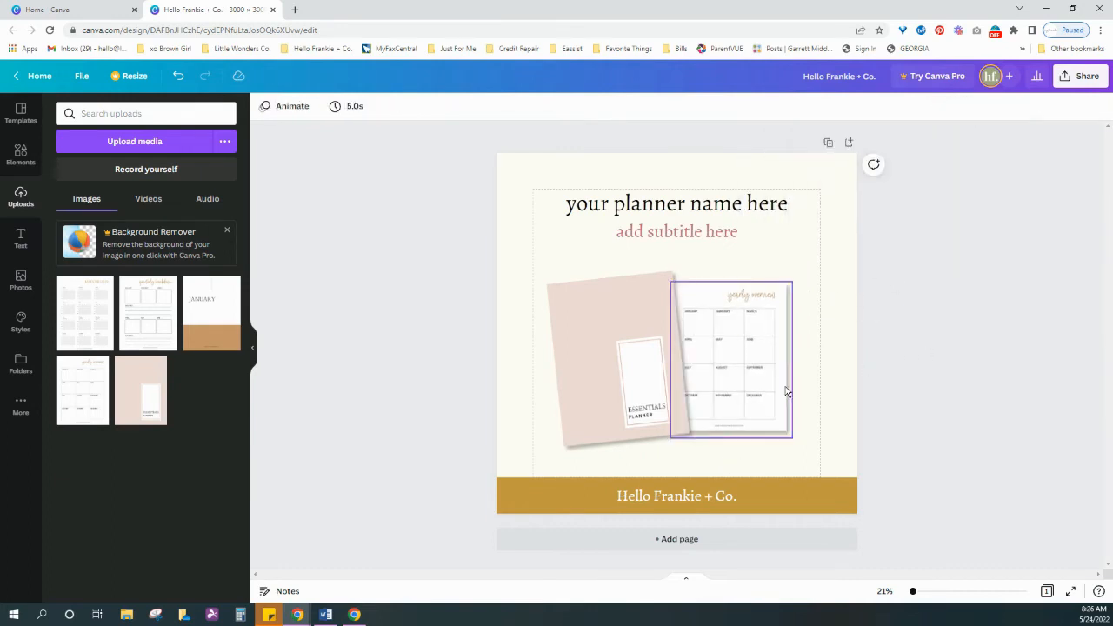
Step: Tuck the yearly overview page further behind the planner cover and tilt it slightly clockwise
drag(785, 386, 766, 386)
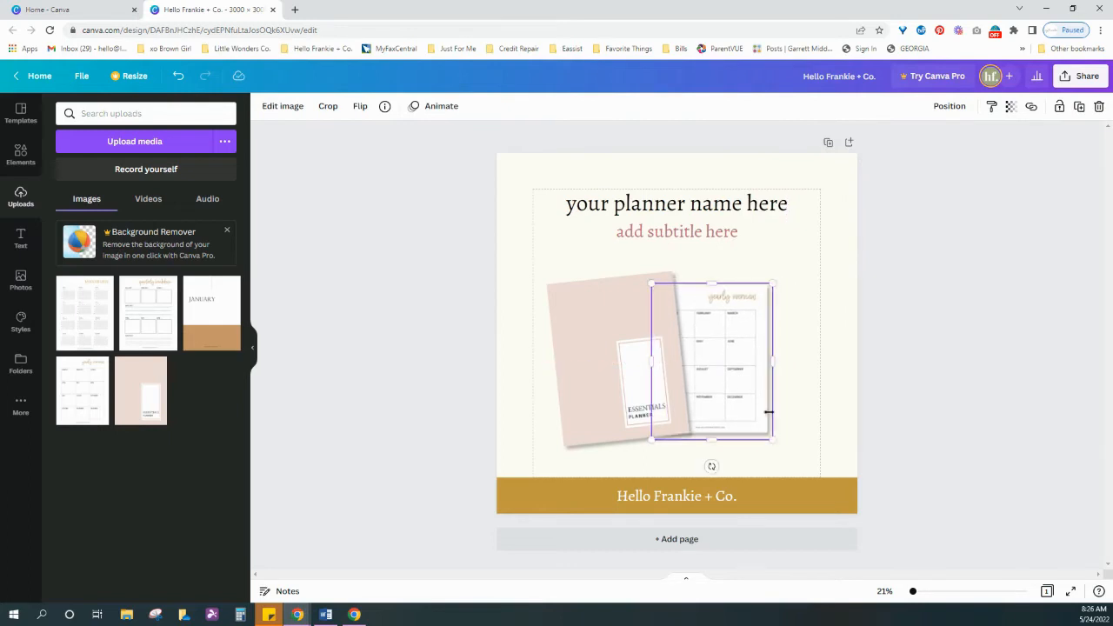
drag(712, 467, 710, 473)
click(910, 490)
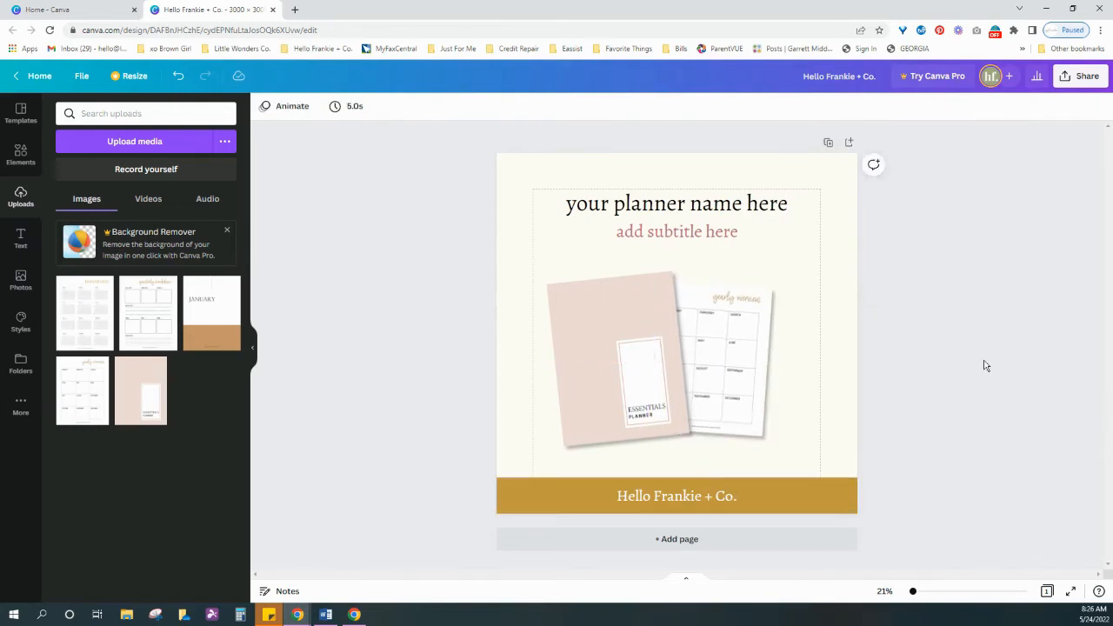
Step: Select the planner cover and yearly overview page together and center them horizontally beneath the subtitle
drag(462, 390, 845, 375)
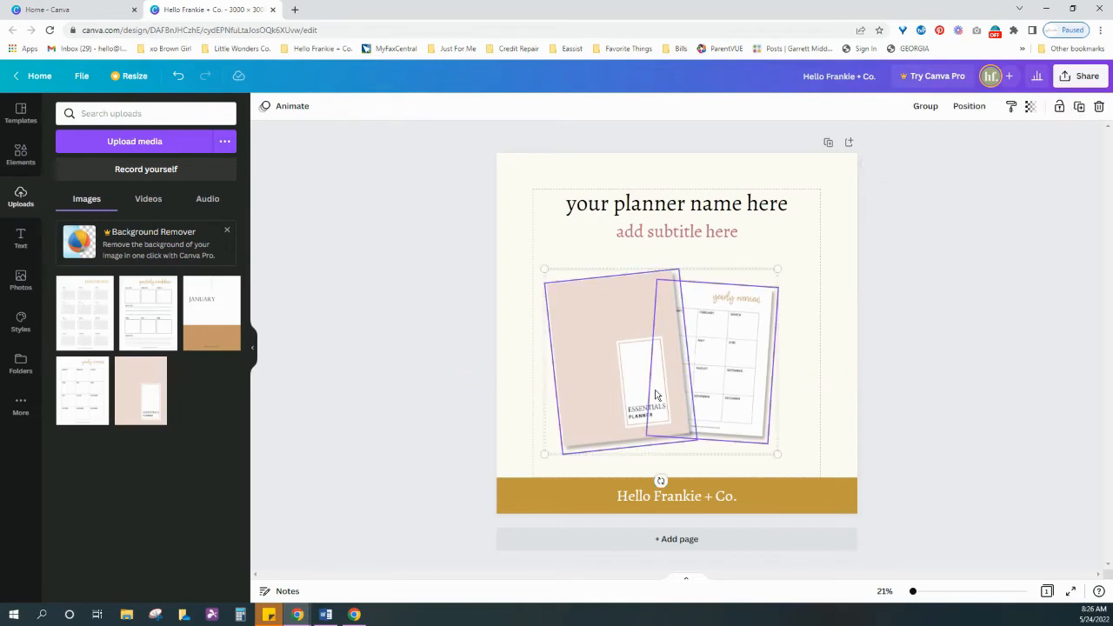
drag(658, 392, 672, 389)
click(978, 396)
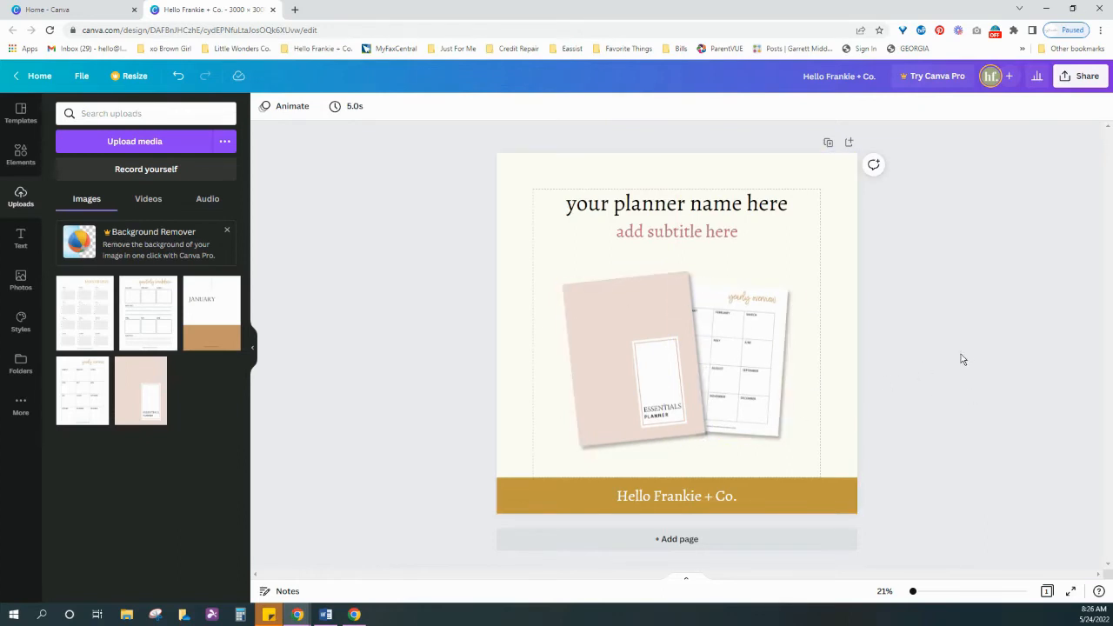
Step: Resize the yearly overview page slightly to about 1,034 × 1,334 px and deselect it
click(772, 346)
drag(796, 288, 792, 285)
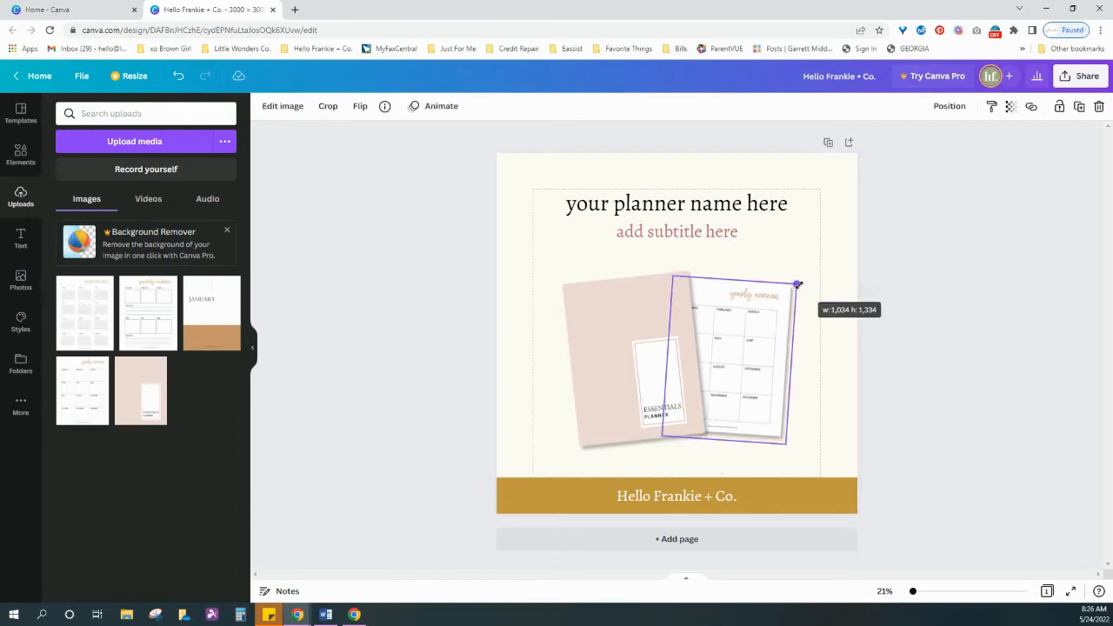
click(937, 295)
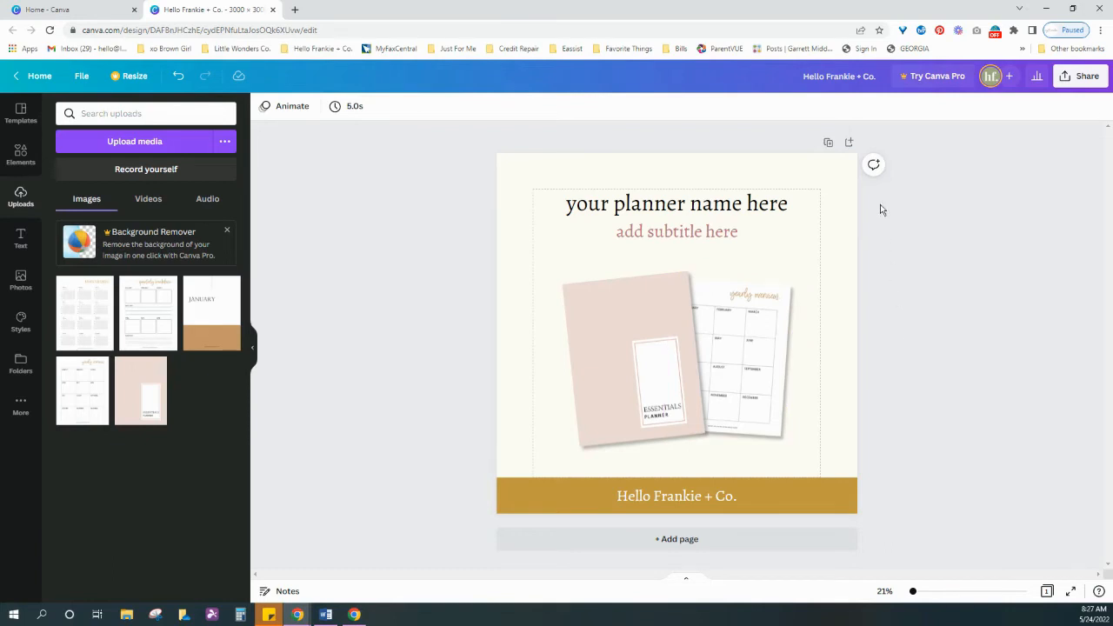
Step: Duplicate the page, and on page 2 straighten the planner cover and move it partly off the upper-left edge
click(898, 252)
key(ctrl+d)
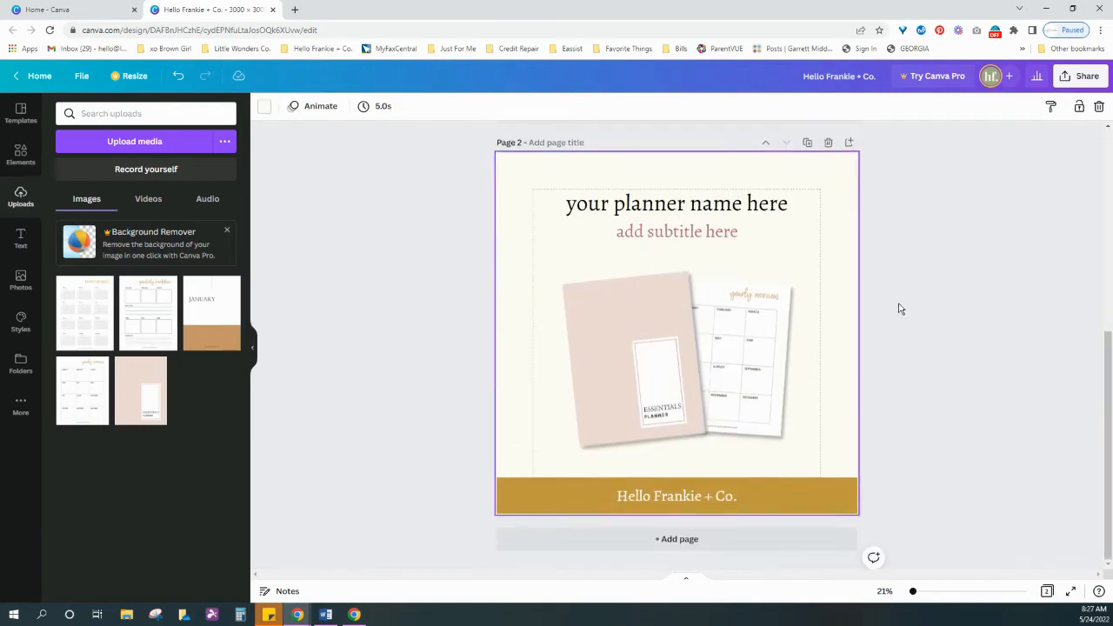
click(655, 376)
drag(648, 472, 637, 487)
drag(673, 376, 553, 262)
Step: Shift the title and subtitle on page 2 together to the right, clear of the planner cover
drag(664, 171, 665, 228)
drag(667, 227, 682, 226)
Step: Straighten the yearly overview page on page 2, move it partly off the left edge below the cover, and layer it behind the gold bar
click(724, 365)
drag(719, 477, 732, 484)
drag(726, 392, 519, 457)
click(950, 105)
click(998, 294)
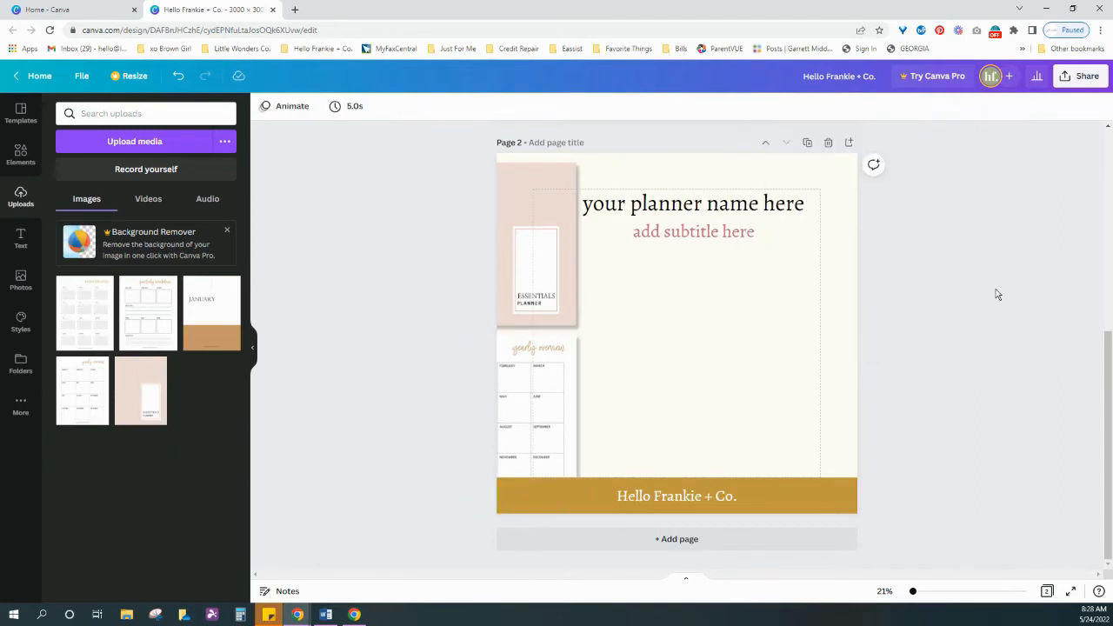
Step: Duplicate page 2 as a third page, and on page 2 line up the title and subtitle along their left edges
click(845, 144)
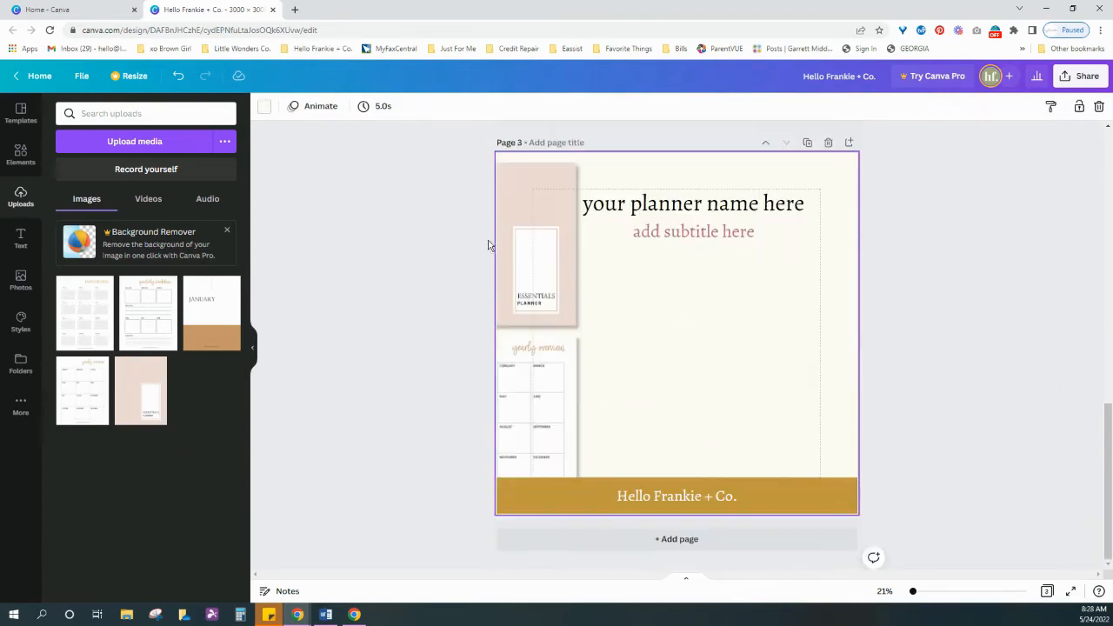
scroll(490, 246, up, 5)
click(684, 273)
drag(708, 308, 677, 308)
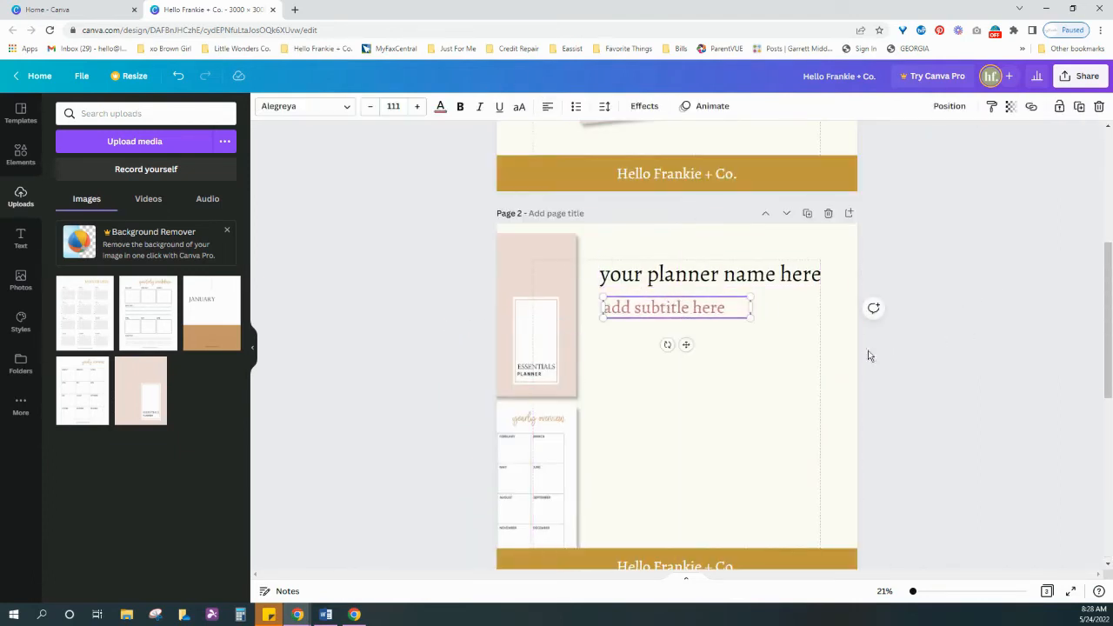
Step: Remove the planner cover and yearly overview images from page 3
scroll(615, 365, down, 5)
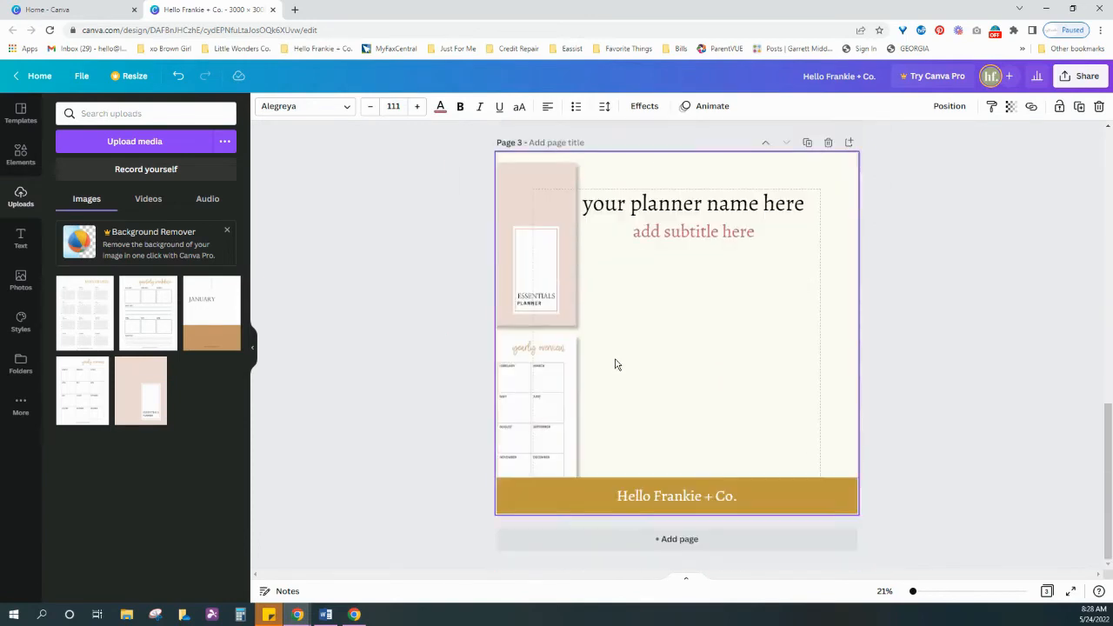
click(536, 261)
key(Delete)
click(533, 409)
key(Delete)
Step: Add the January page image to page 3, shrink it to about half size, and place it on the left below the subtitle
click(212, 313)
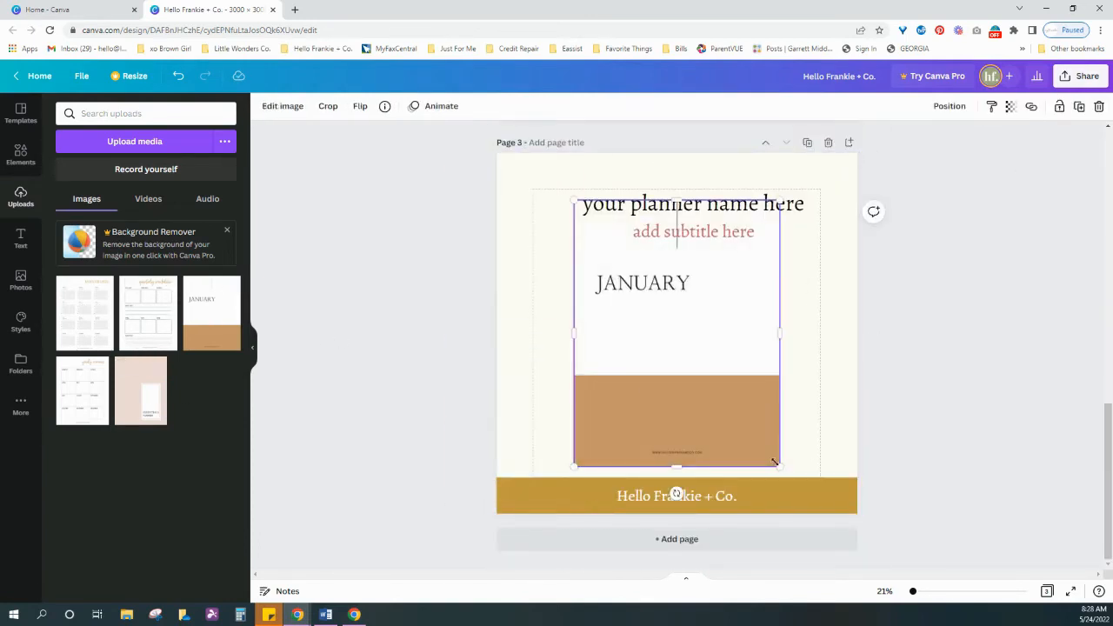
drag(774, 462, 673, 328)
drag(633, 279, 568, 353)
Step: Apply a Drop shadow to the January page image on page 3
click(282, 106)
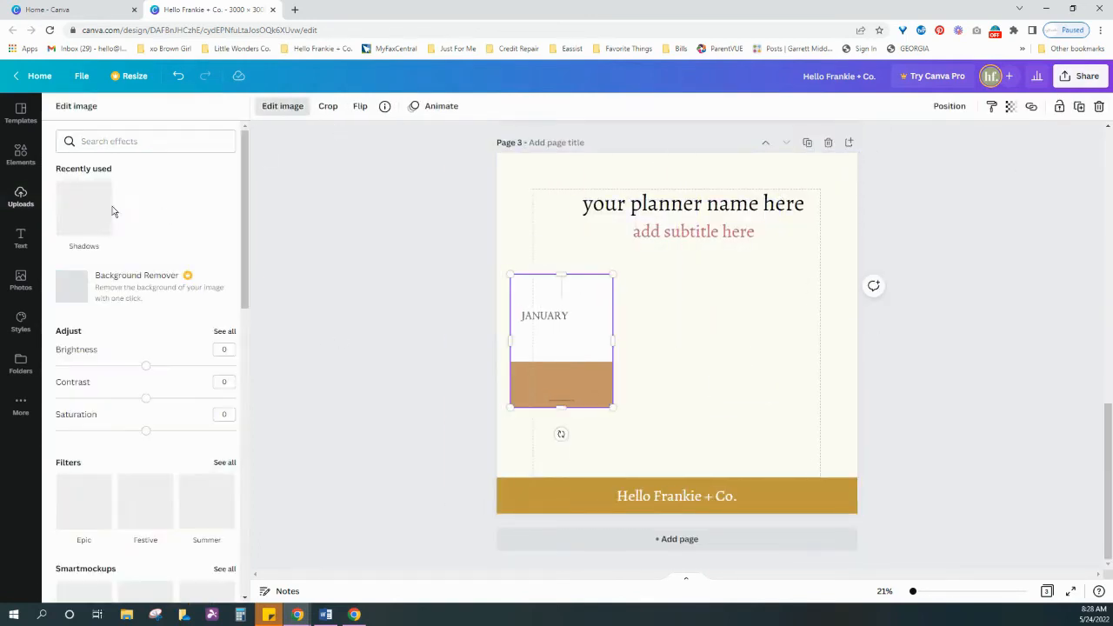
click(112, 211)
click(203, 165)
click(216, 174)
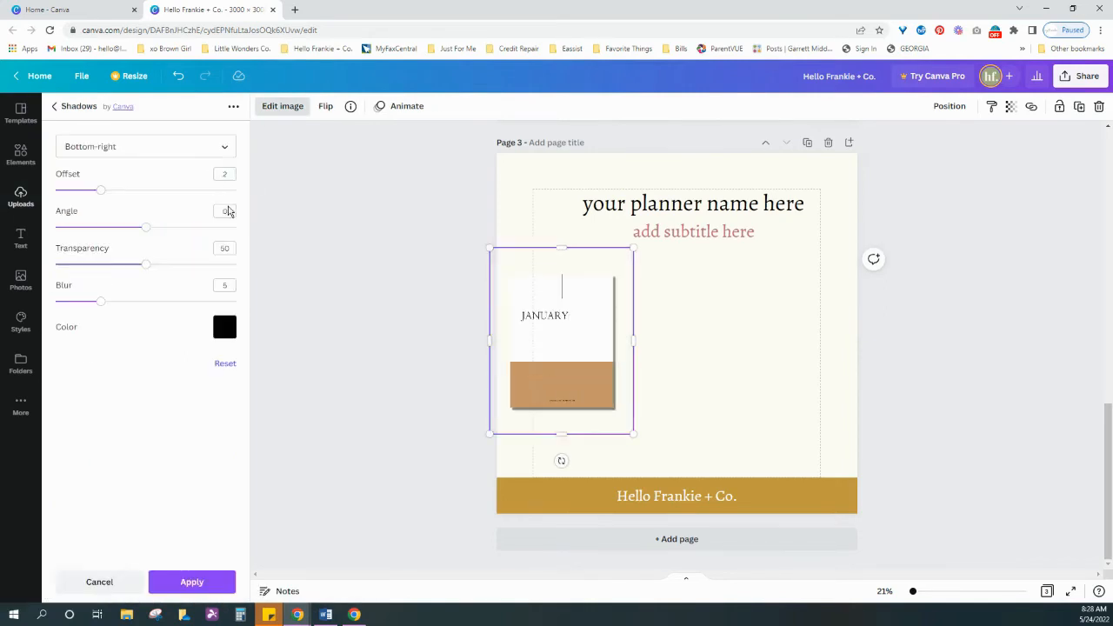
click(191, 582)
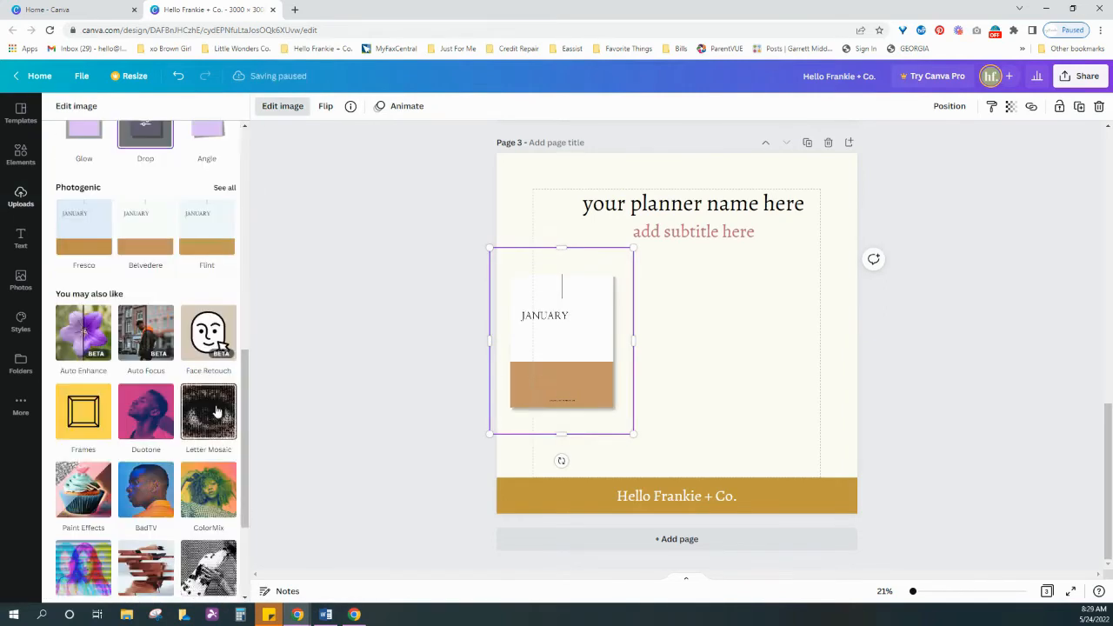
click(917, 393)
Step: Add the 2022 calendar page image beside the January page at a matching size and apply a Drop shadow to it
click(81, 325)
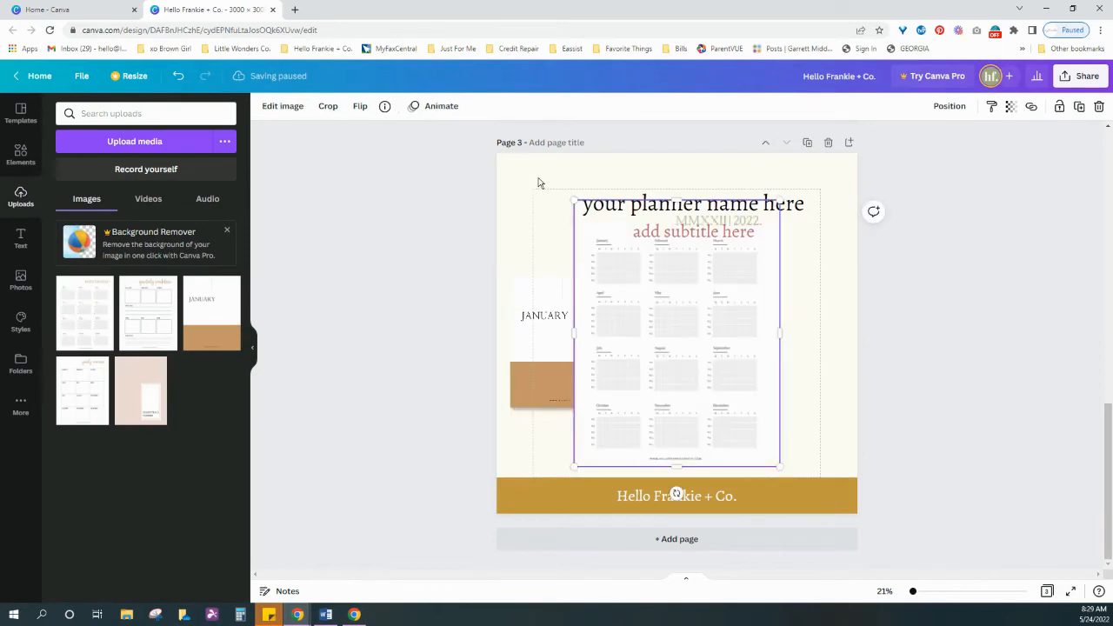
drag(574, 200, 677, 333)
drag(730, 400, 681, 356)
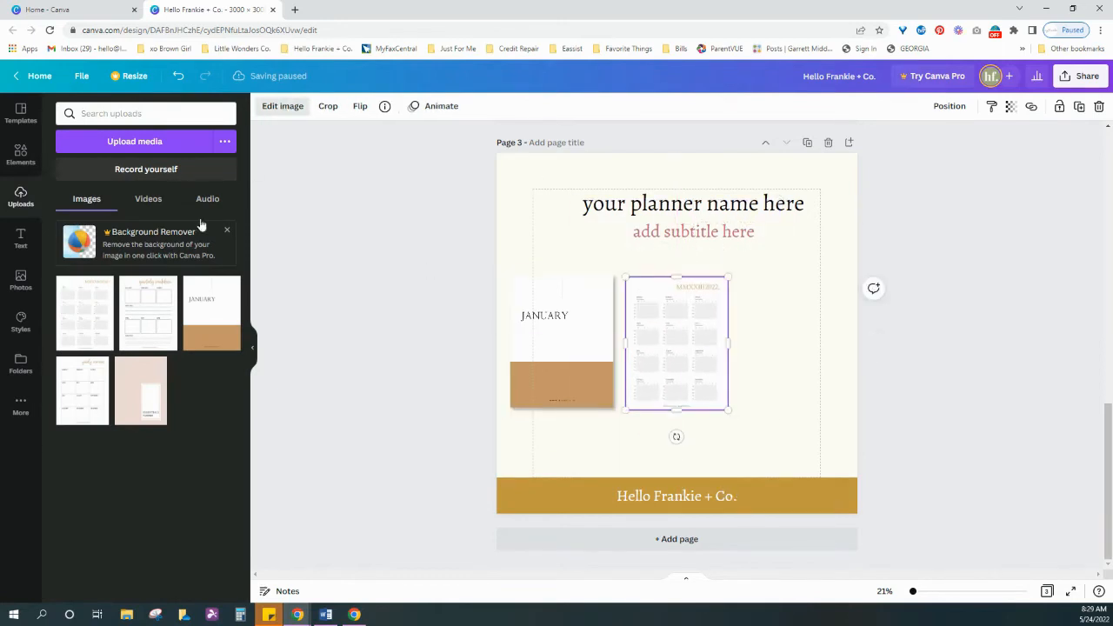
click(218, 196)
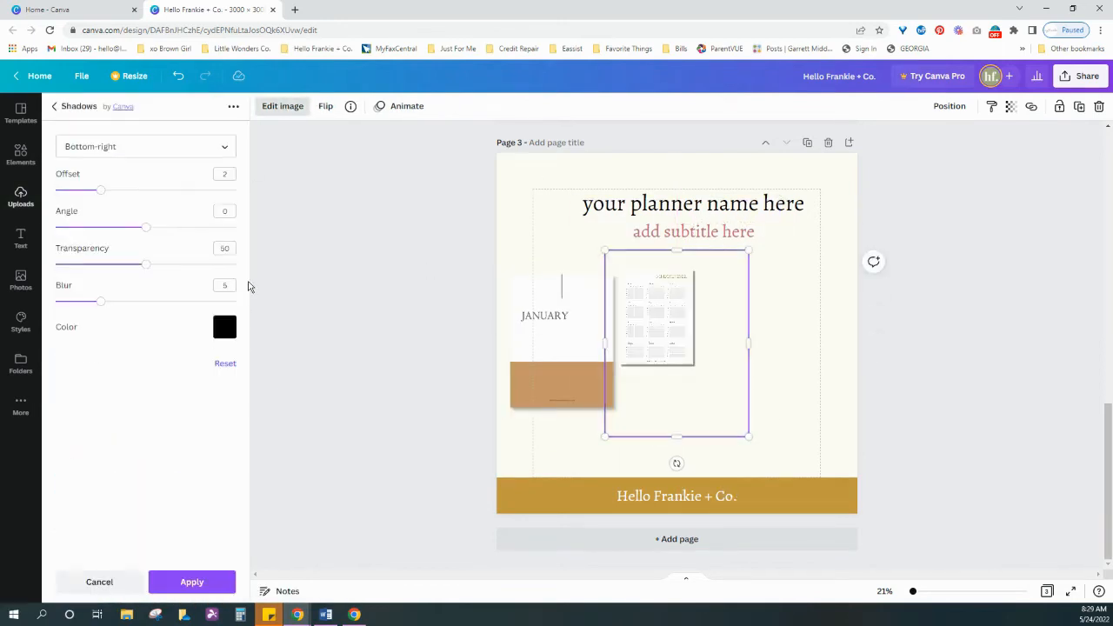
click(191, 582)
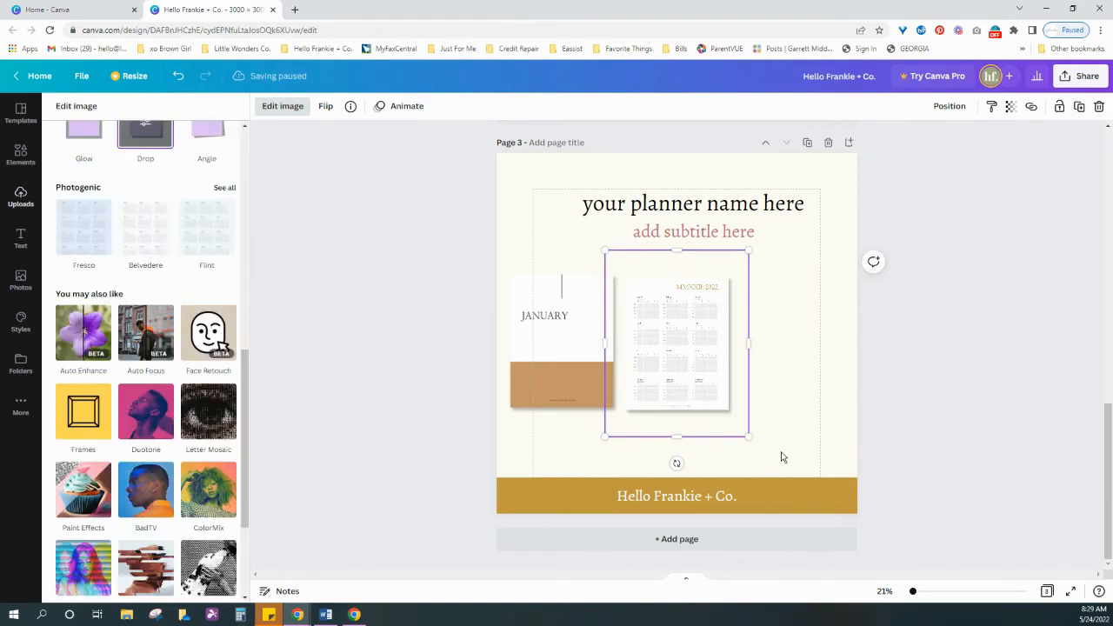
click(438, 313)
Step: Add the quarterly breakdown page image, shrink it to match, and place it to the right of the calendar page
click(149, 301)
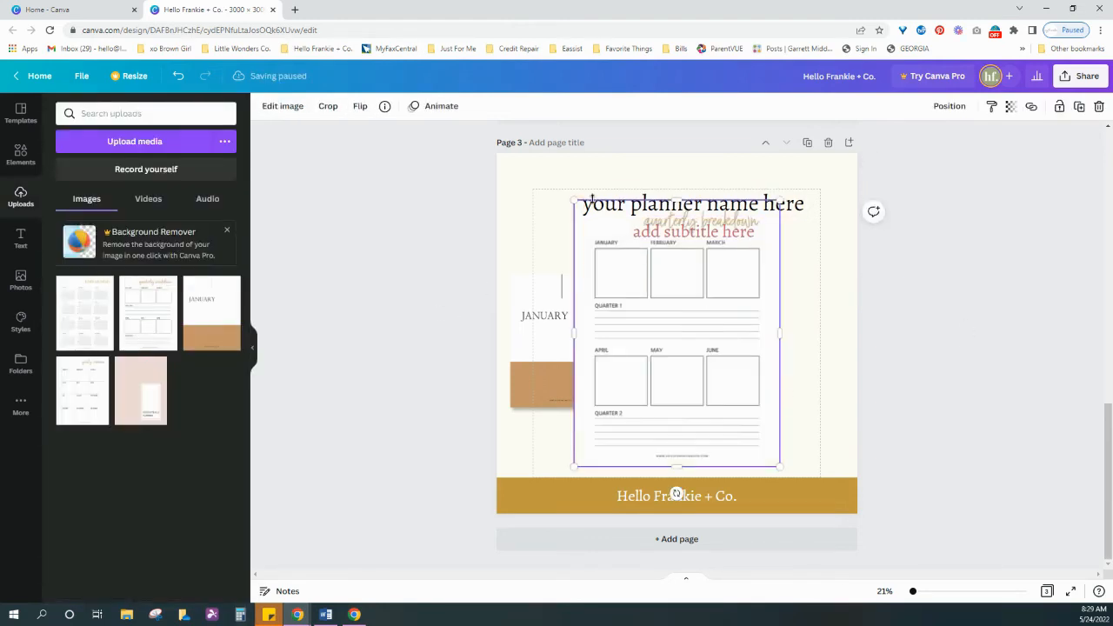
drag(576, 201, 691, 354)
drag(761, 436, 839, 411)
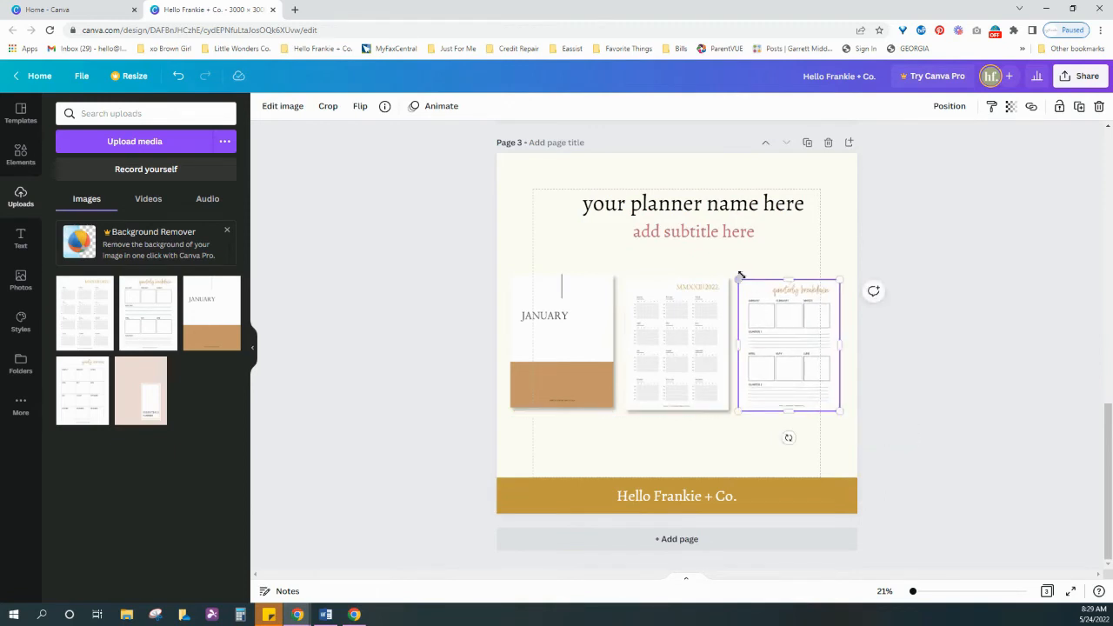
Step: Apply a Drop shadow with transparency 31 to the quarterly breakdown page image
click(283, 106)
click(213, 178)
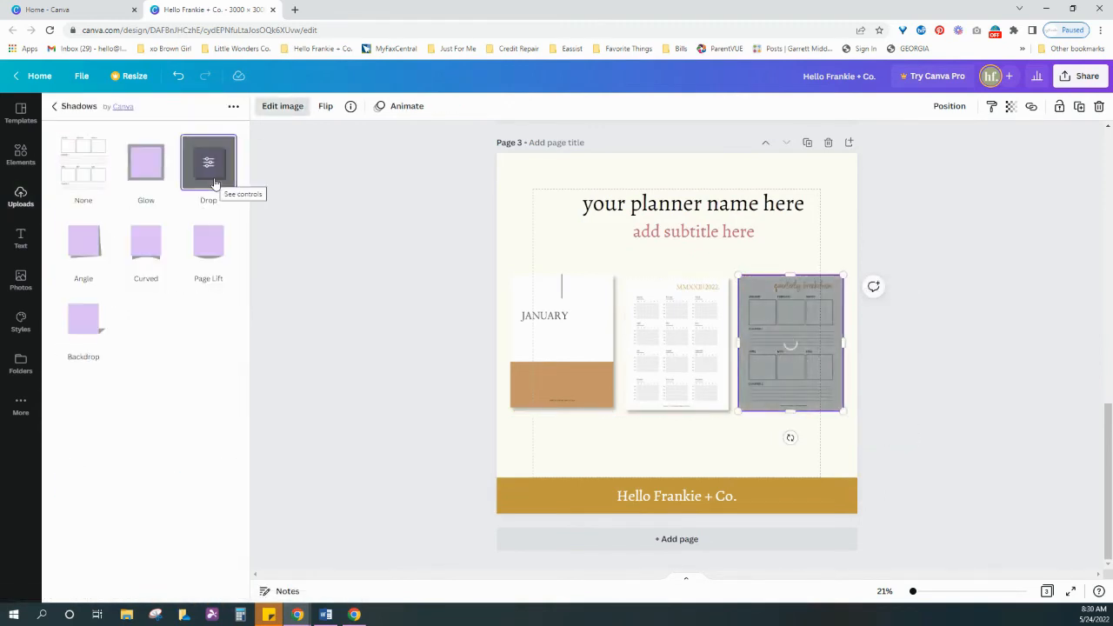
click(213, 179)
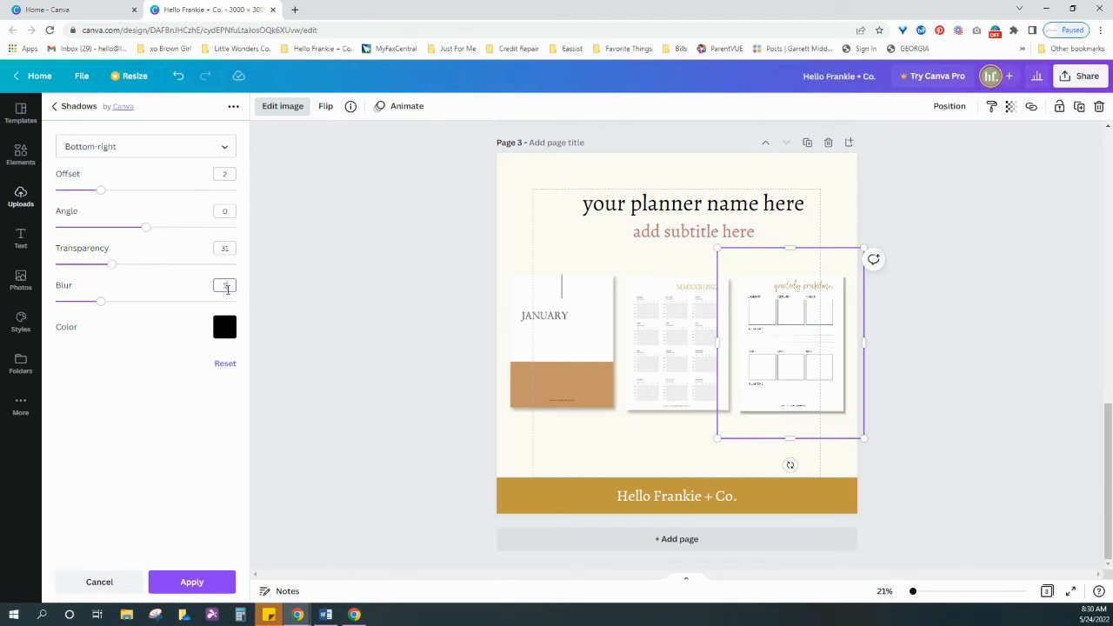
click(192, 582)
click(909, 331)
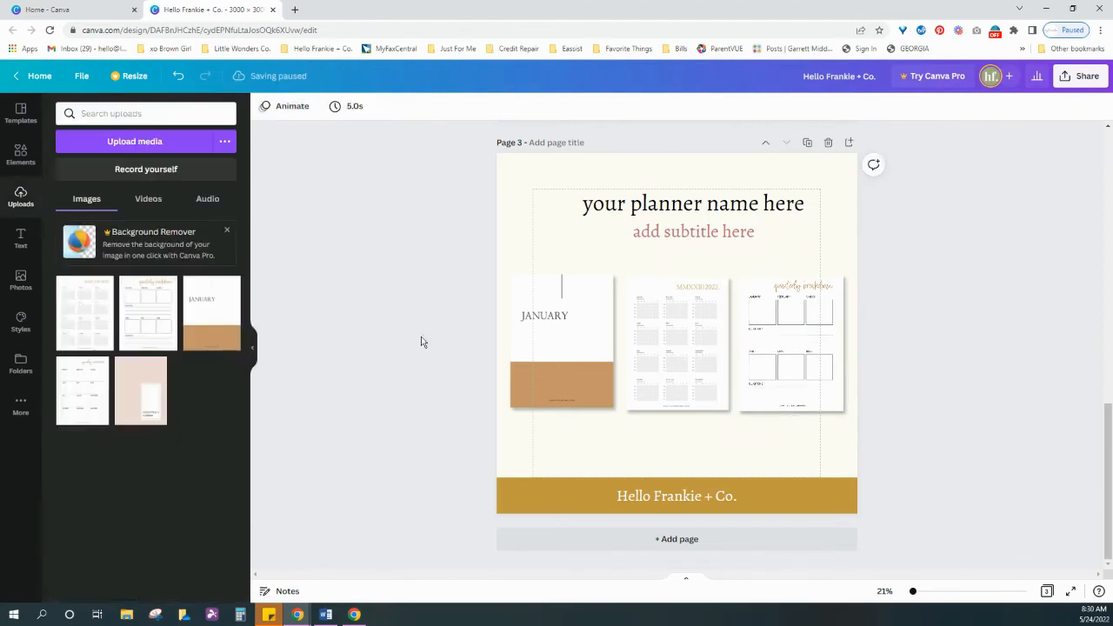
Step: Space the three planner page images on page 3 evenly and center the row horizontally on the page
drag(396, 265, 857, 421)
click(969, 106)
click(819, 308)
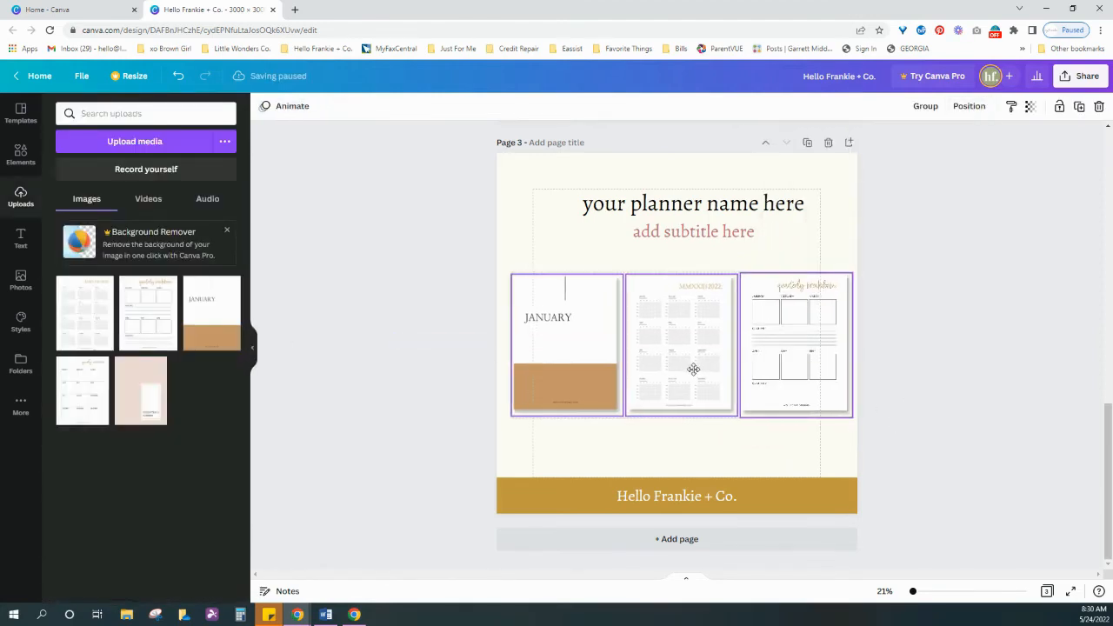
click(920, 356)
drag(888, 356, 565, 374)
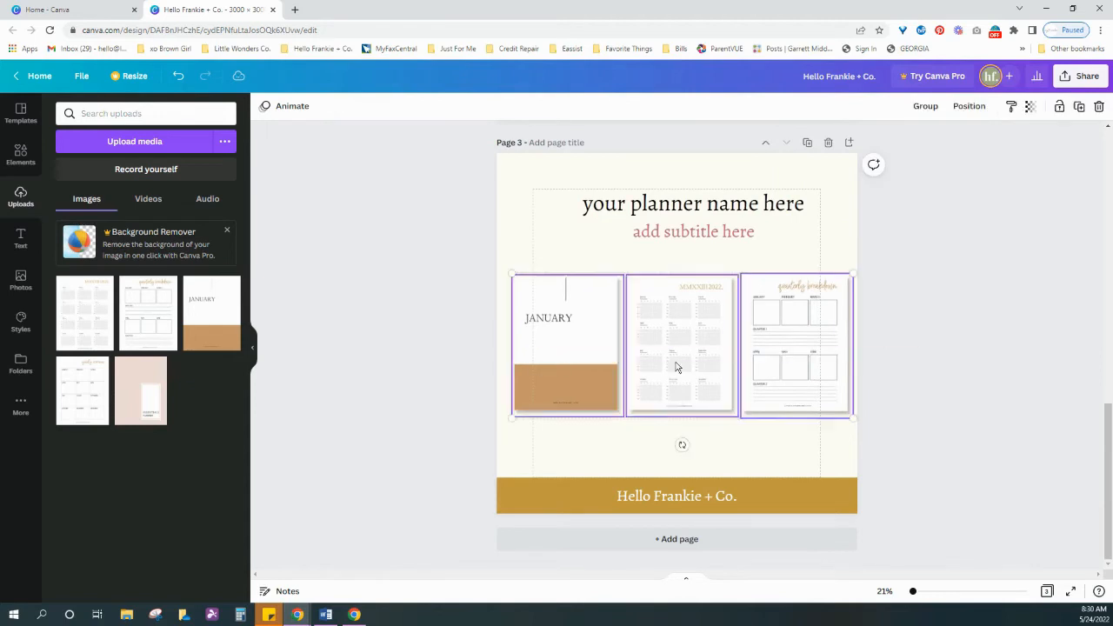
drag(676, 367, 670, 367)
click(907, 315)
Step: Duplicate page 3 as page 4, remove its January and quarterly breakdown images, and move the calendar image to the right side
click(807, 142)
click(579, 348)
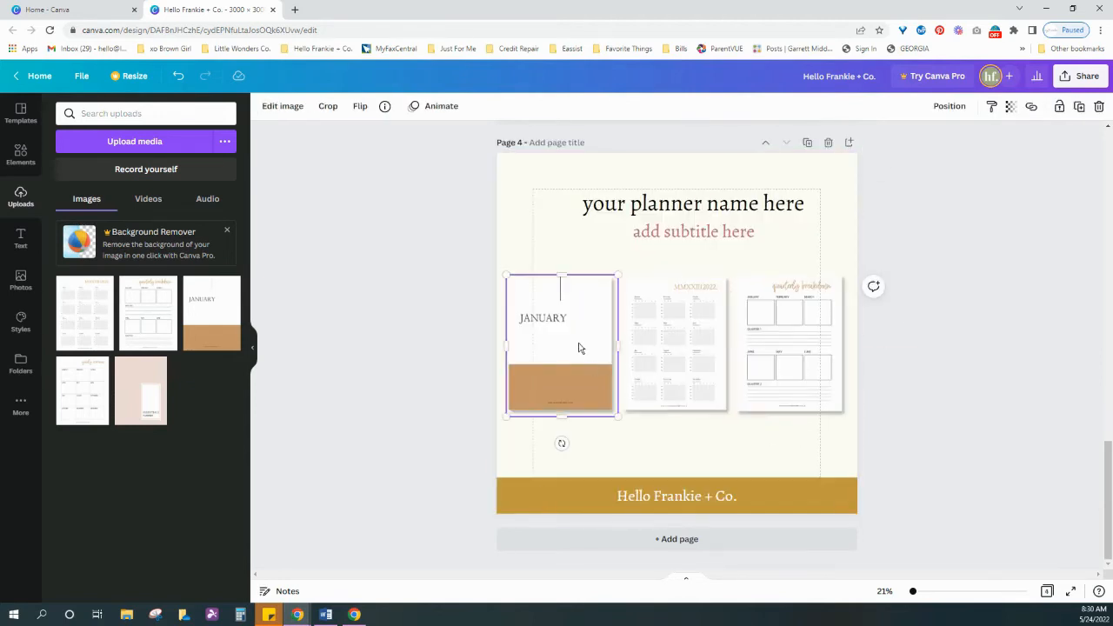
key(Delete)
click(783, 331)
key(Delete)
drag(678, 346, 773, 348)
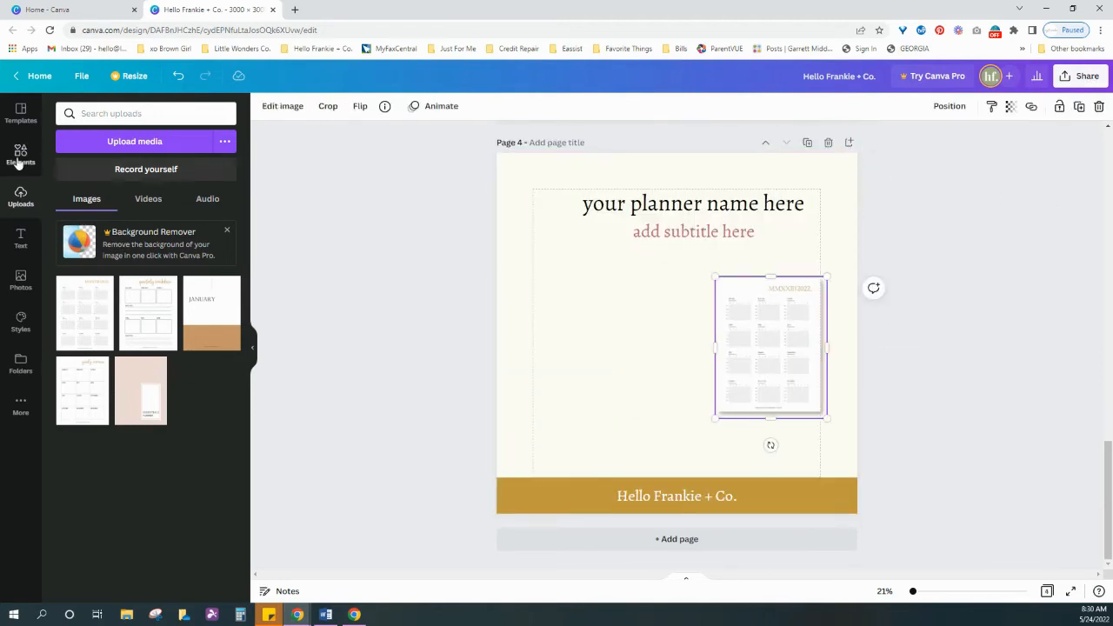
Step: Add a tablet frame to page 4, to the left of the calendar image
click(21, 154)
scroll(151, 454, down, 10)
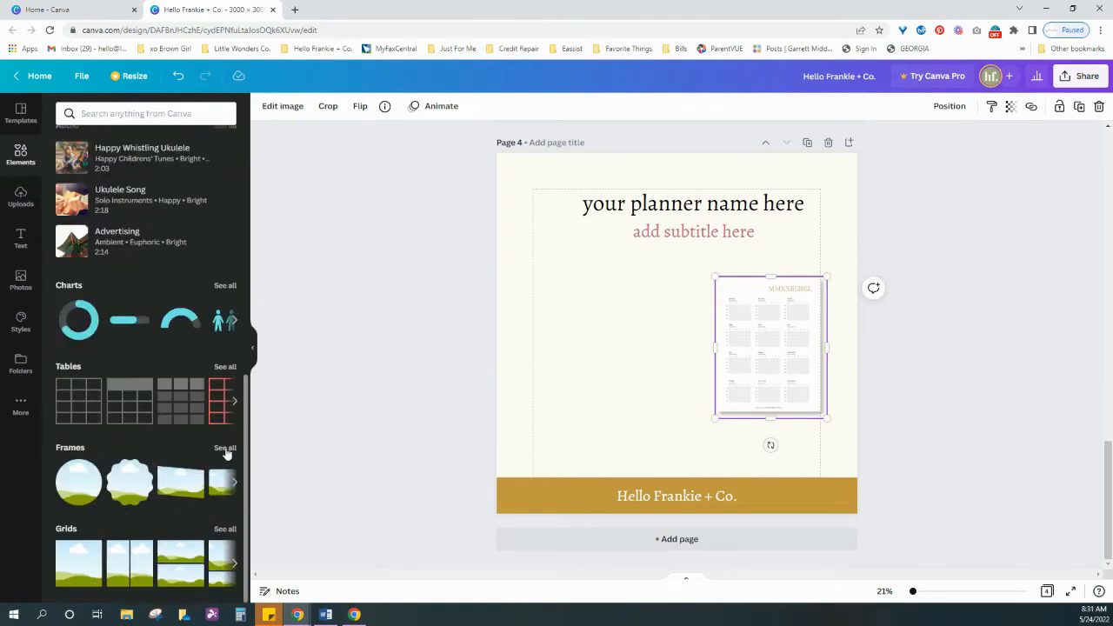
click(225, 448)
scroll(206, 313, down, 4)
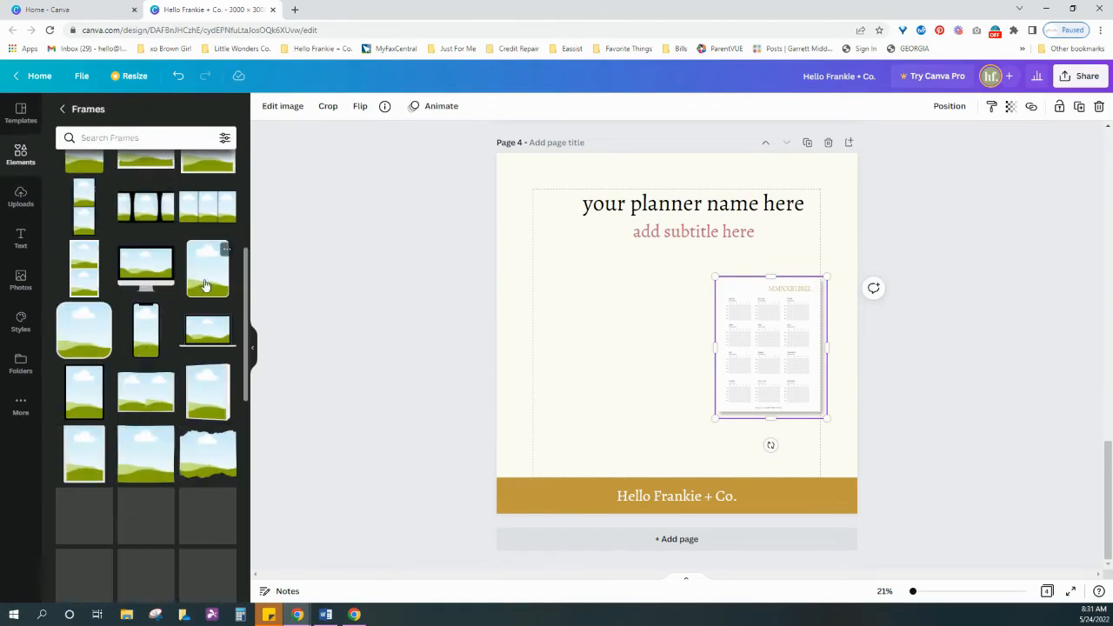
drag(84, 392, 616, 351)
Step: Fill the tablet frame with the January page image, and enlarge the calendar image and reposition it beside the tablet
click(21, 197)
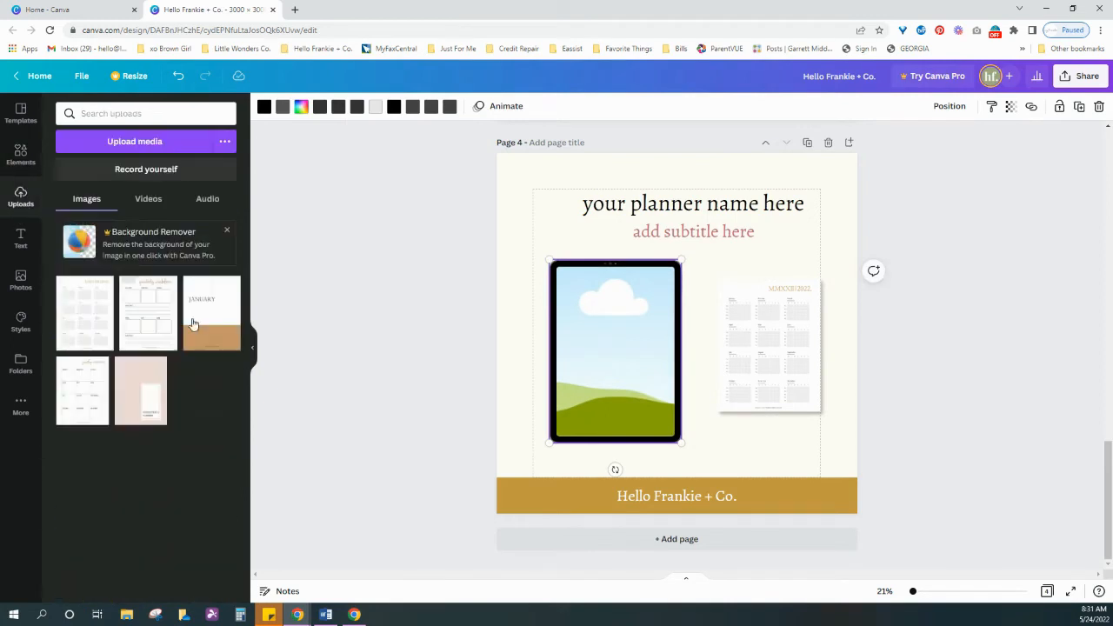
drag(193, 323, 600, 348)
drag(718, 425, 729, 376)
click(950, 342)
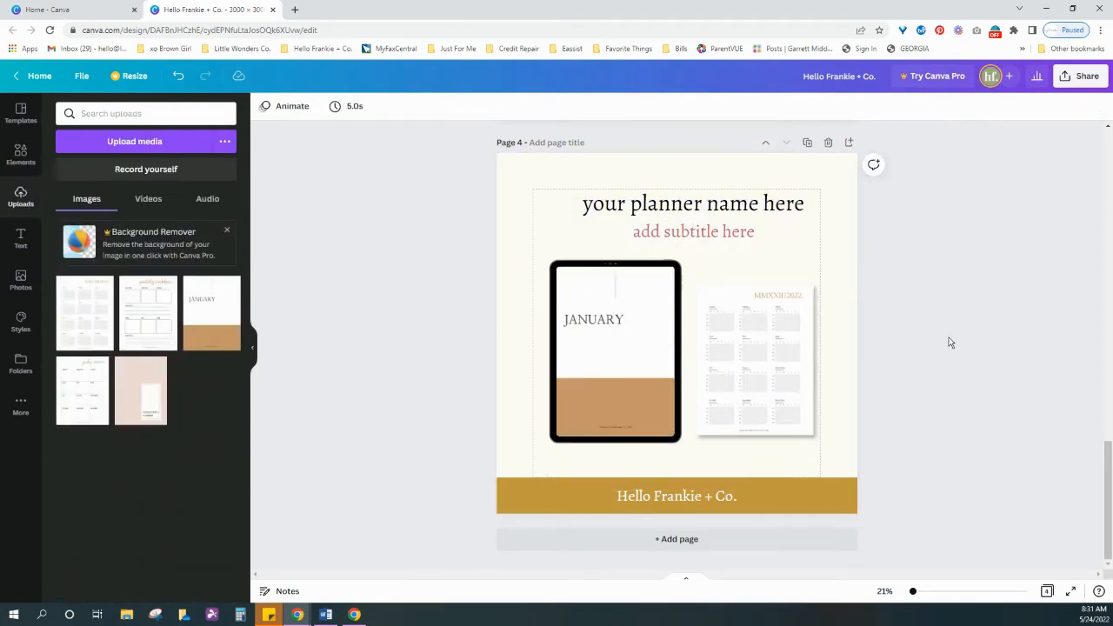
Step: Review the layouts of all four listing pages, comparing the title, image placement and gold brand bar
scroll(948, 348, up, 10)
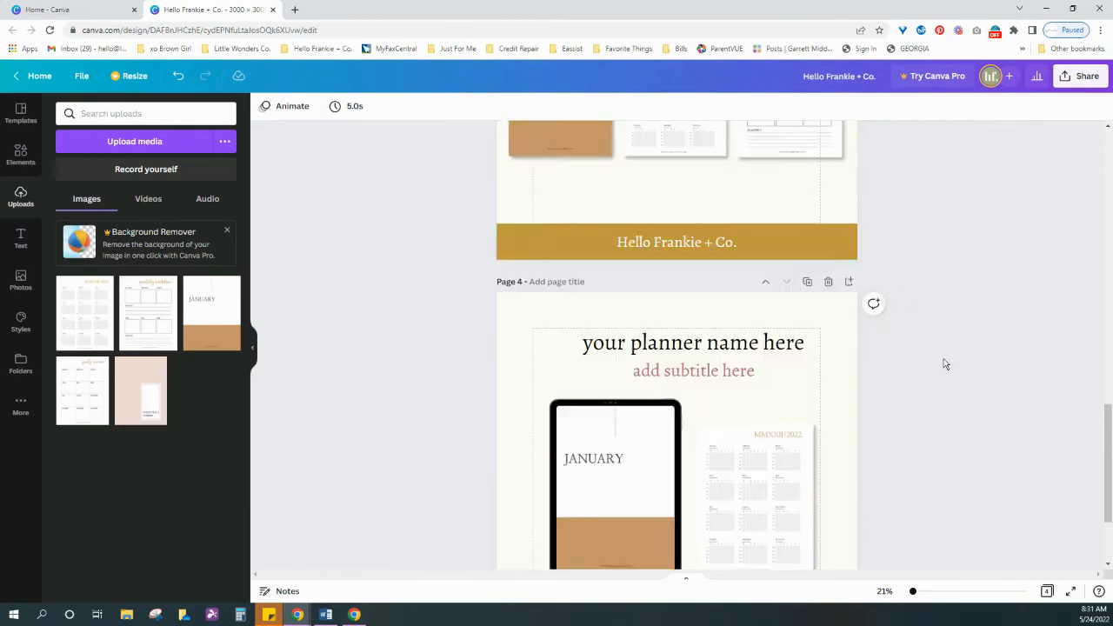
scroll(935, 370, up, 3)
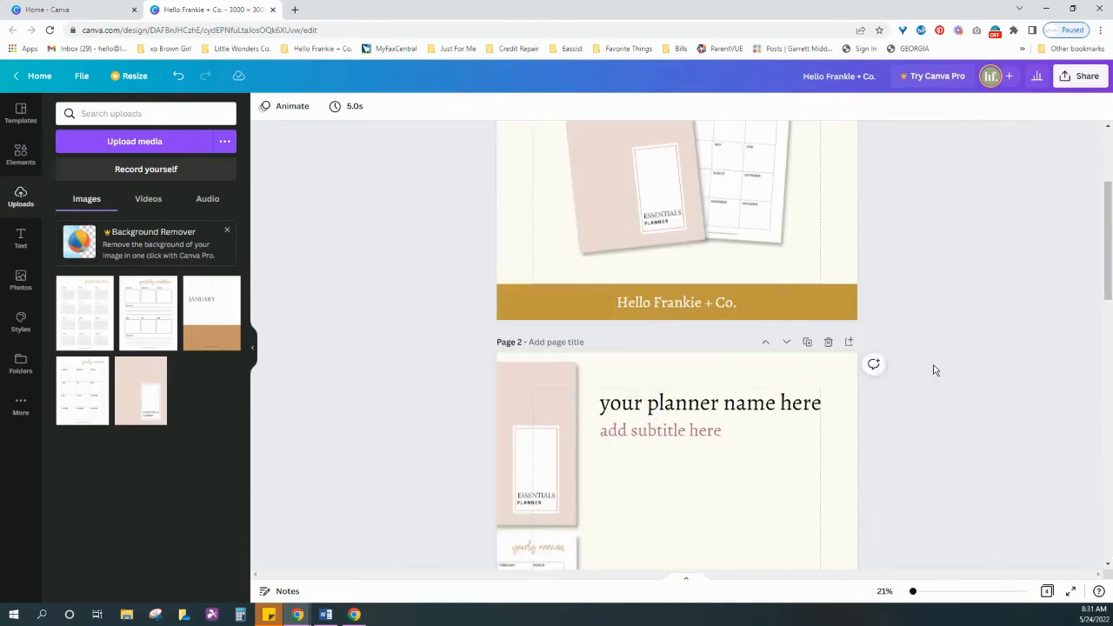
scroll(934, 370, down, 5)
scroll(935, 370, down, 5)
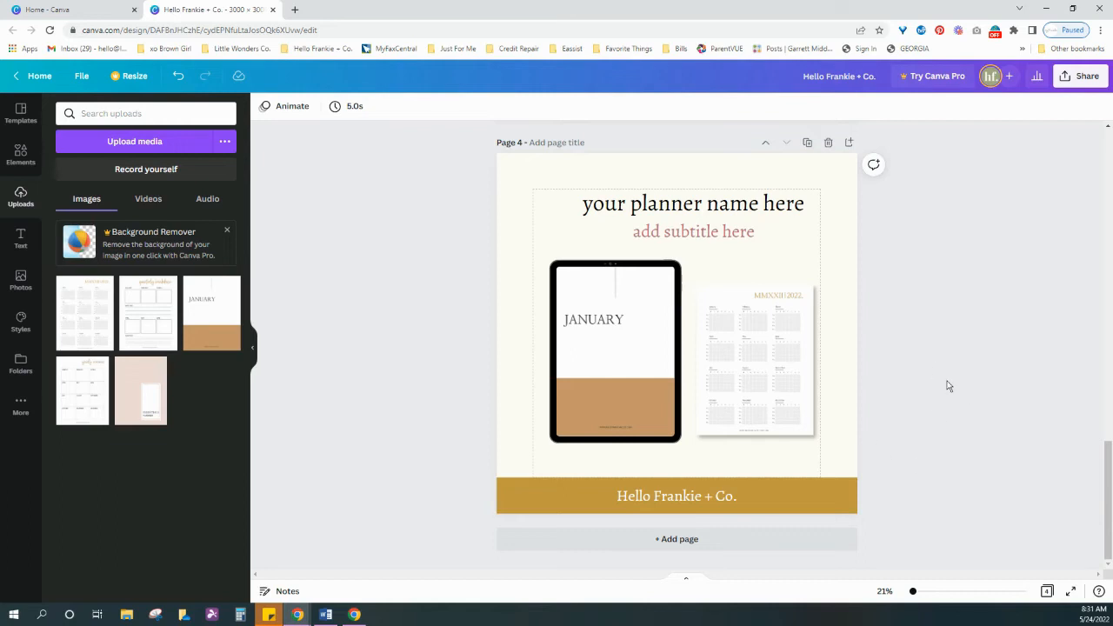
scroll(887, 330, up, 10)
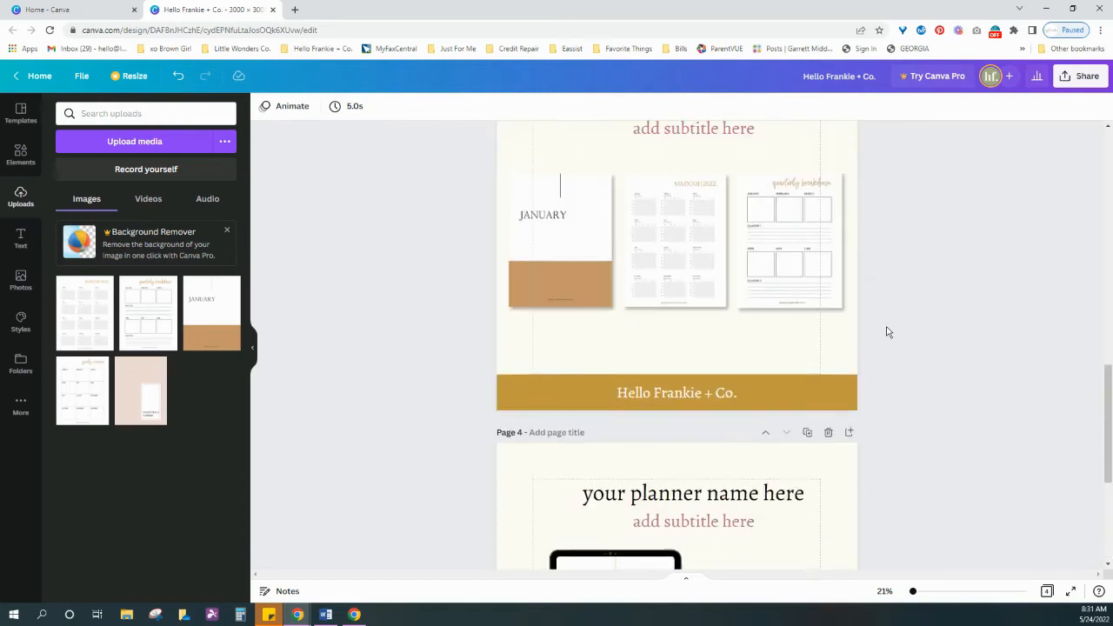
scroll(897, 300, up, 5)
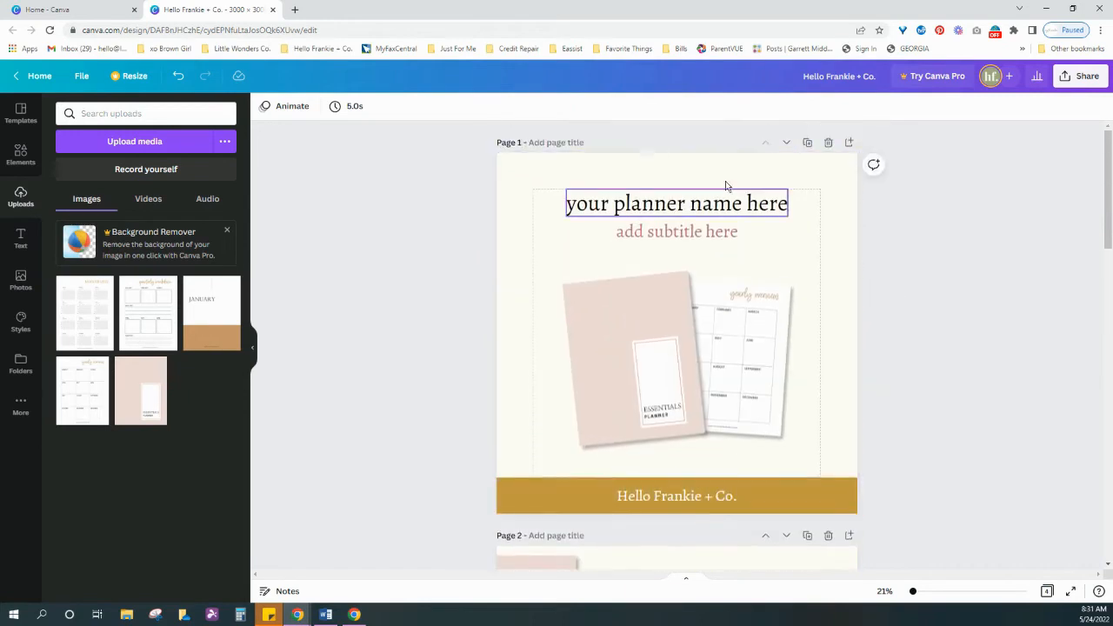
scroll(877, 288, down, 2)
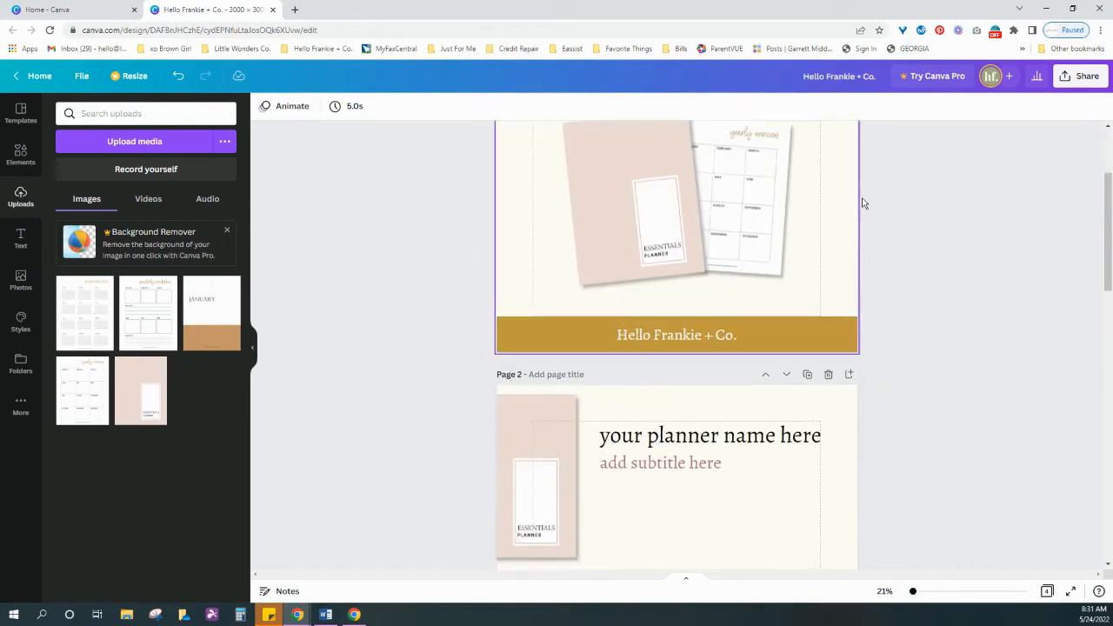
scroll(862, 206, up, 2)
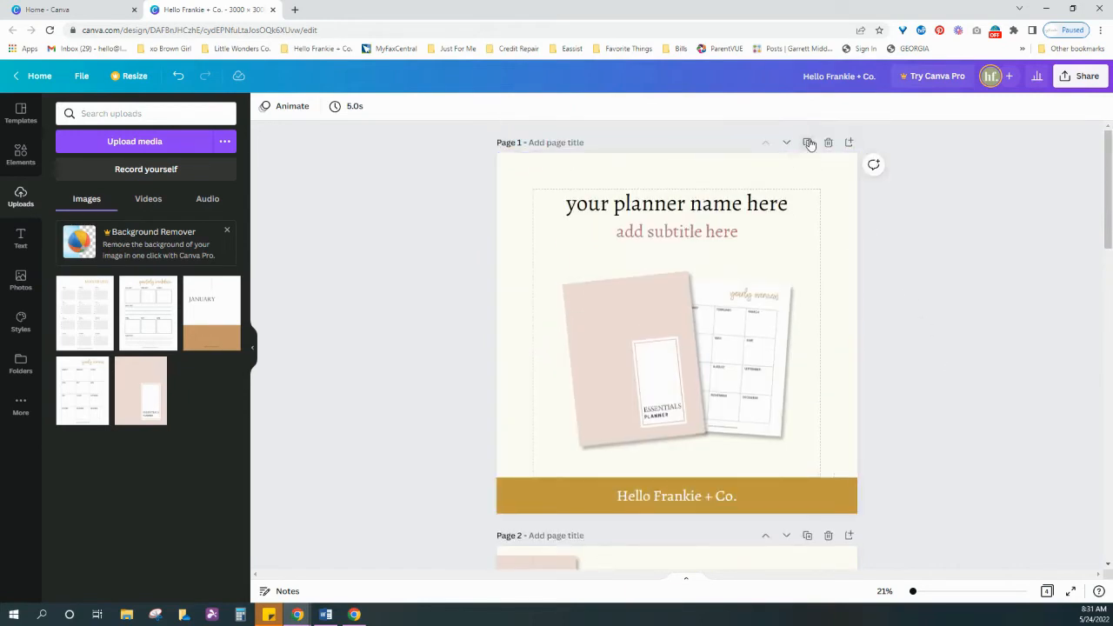
scroll(552, 335, down, 5)
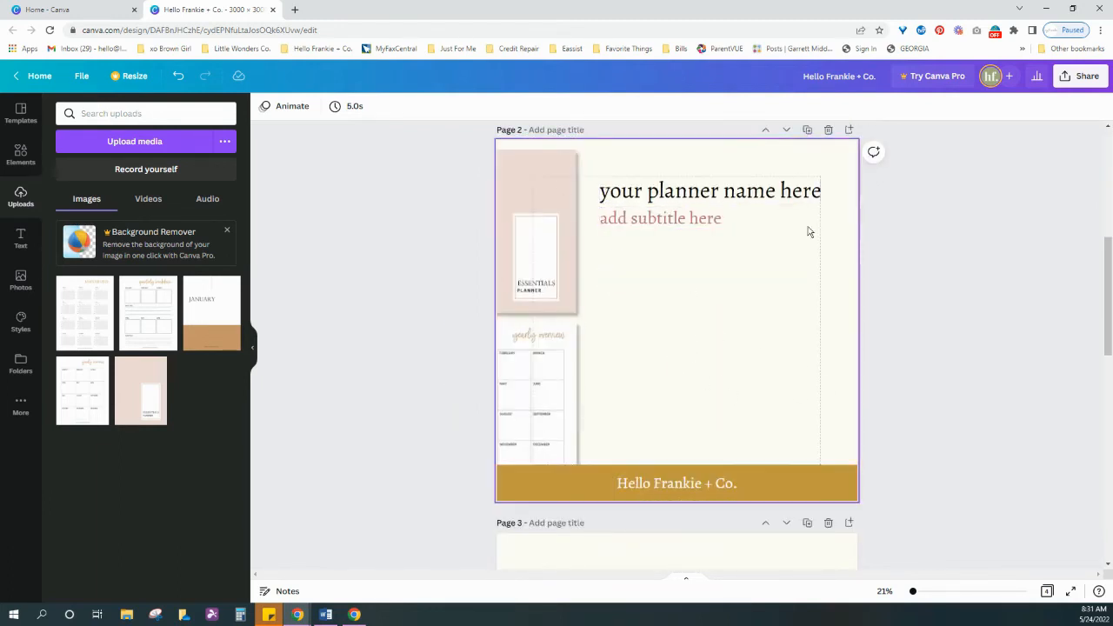
scroll(759, 459, down, 2)
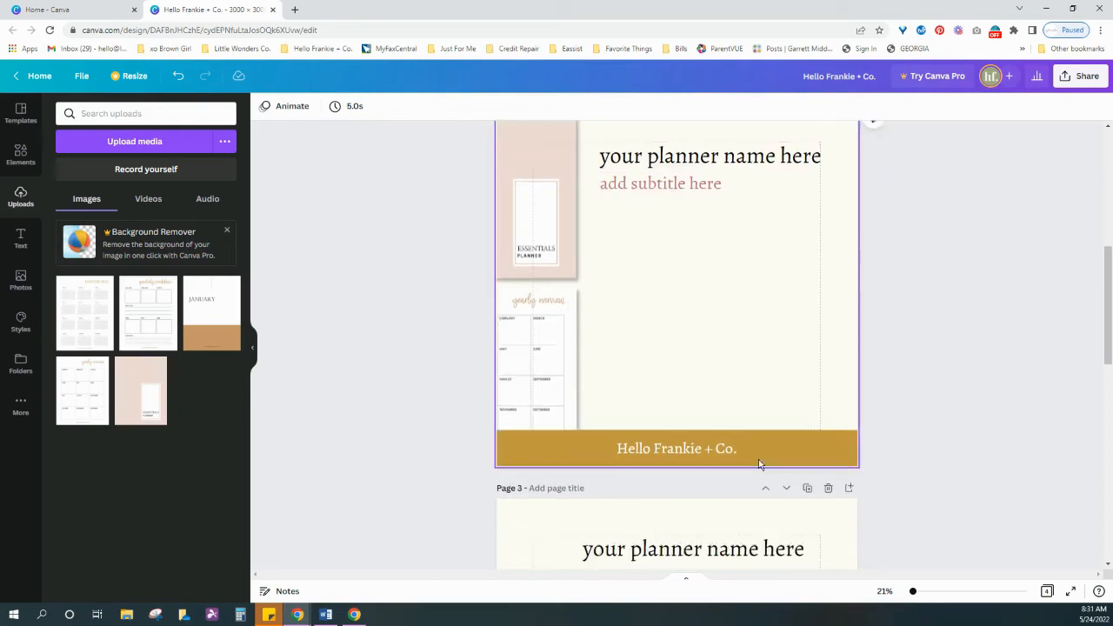
scroll(812, 330, up, 6)
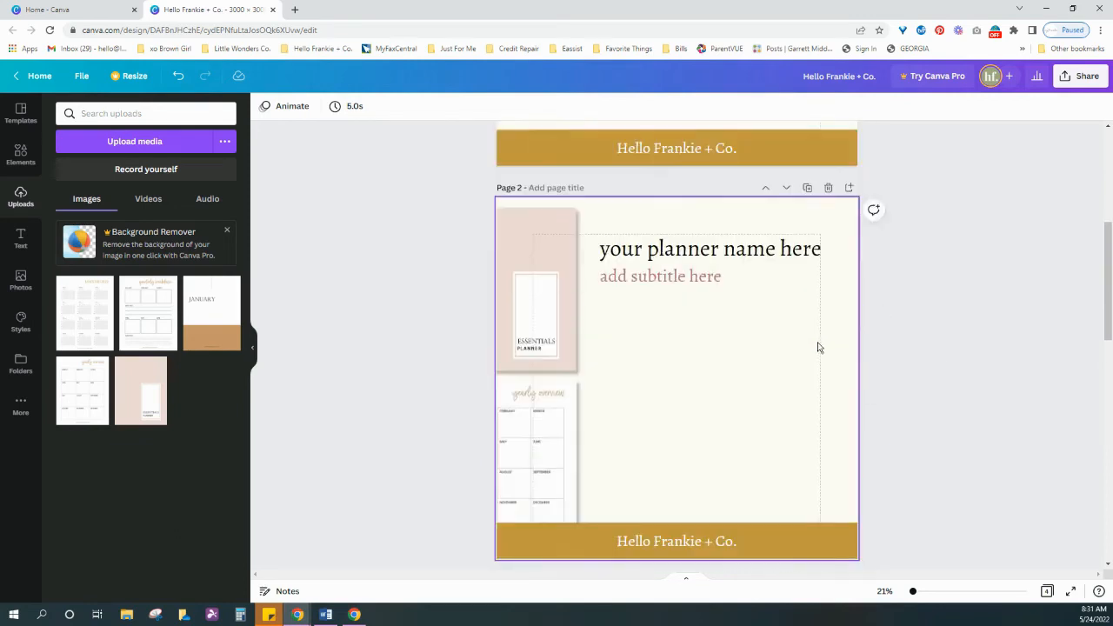
scroll(826, 350, up, 1)
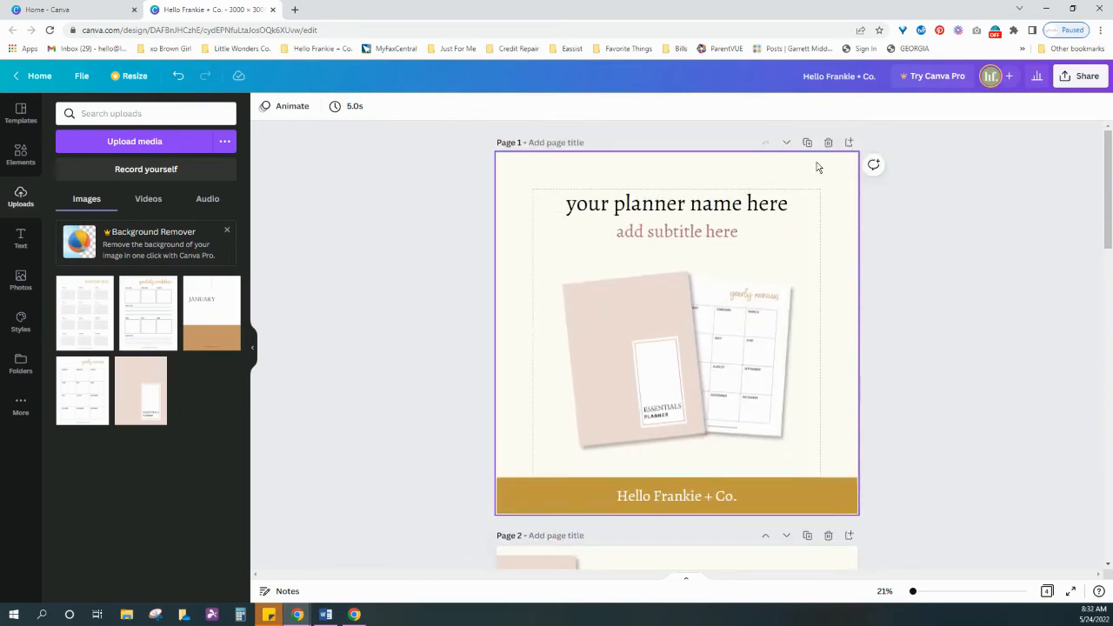
scroll(847, 455, down, 2)
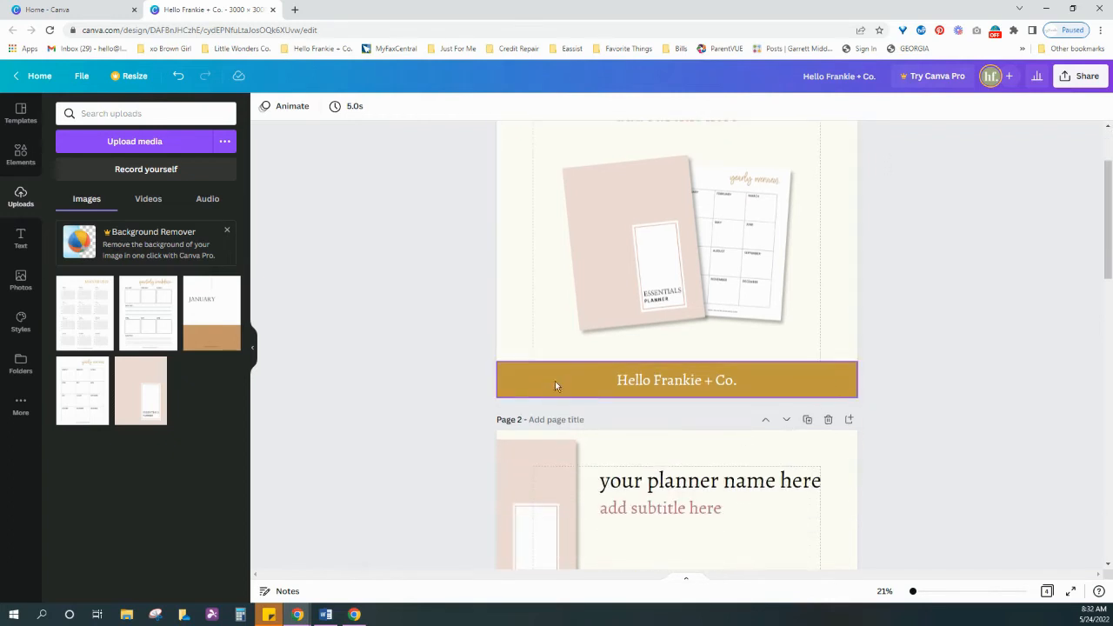
scroll(853, 380, down, 5)
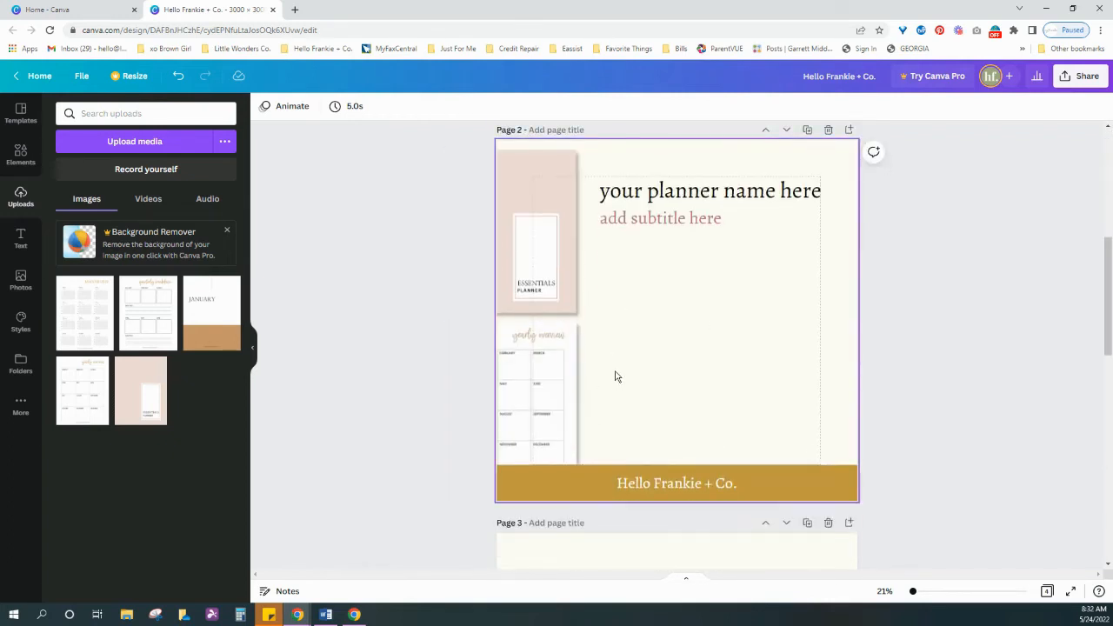
Step: Duplicate the planner cover image on page 2 and stack the copies in a middle column running off the page's top and bottom
scroll(615, 377, down, 4)
scroll(622, 326, up, 4)
click(556, 259)
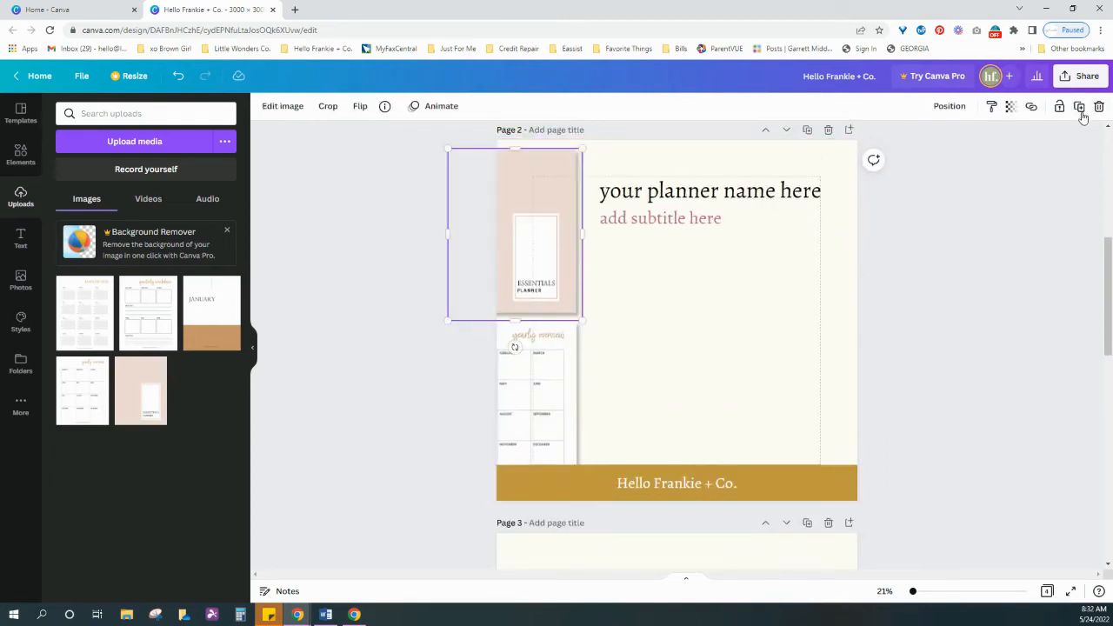
drag(576, 250, 714, 451)
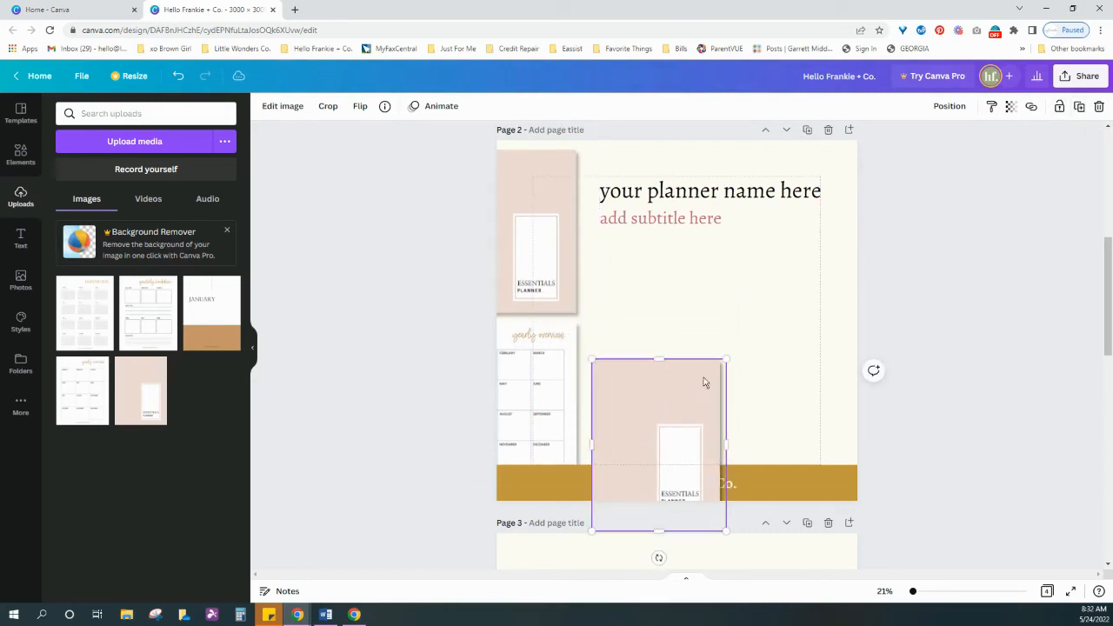
drag(684, 405, 681, 215)
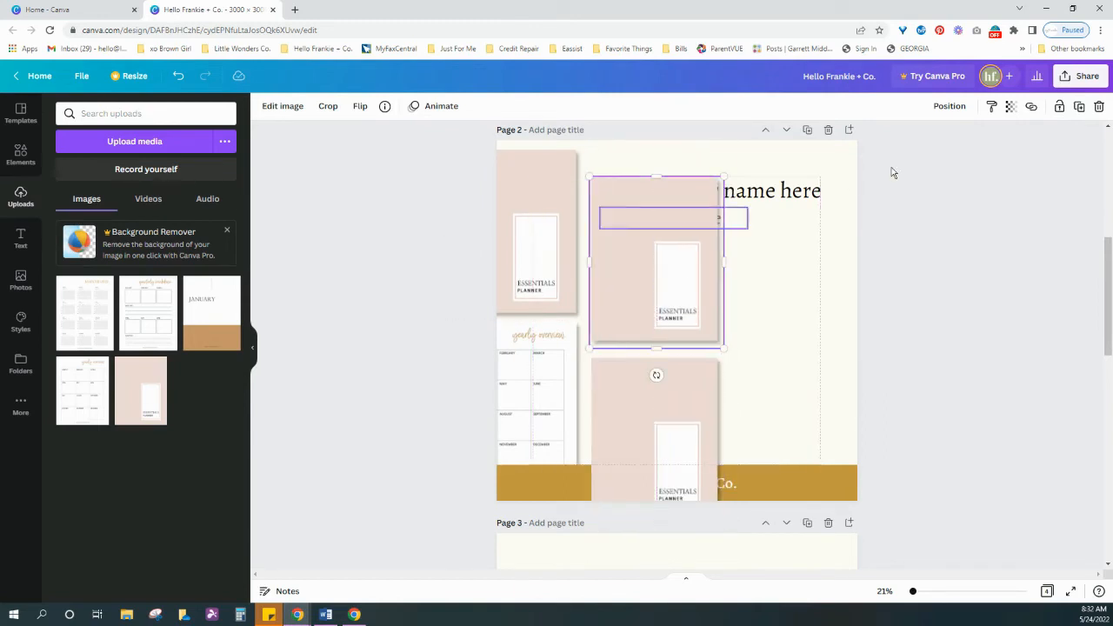
click(1080, 111)
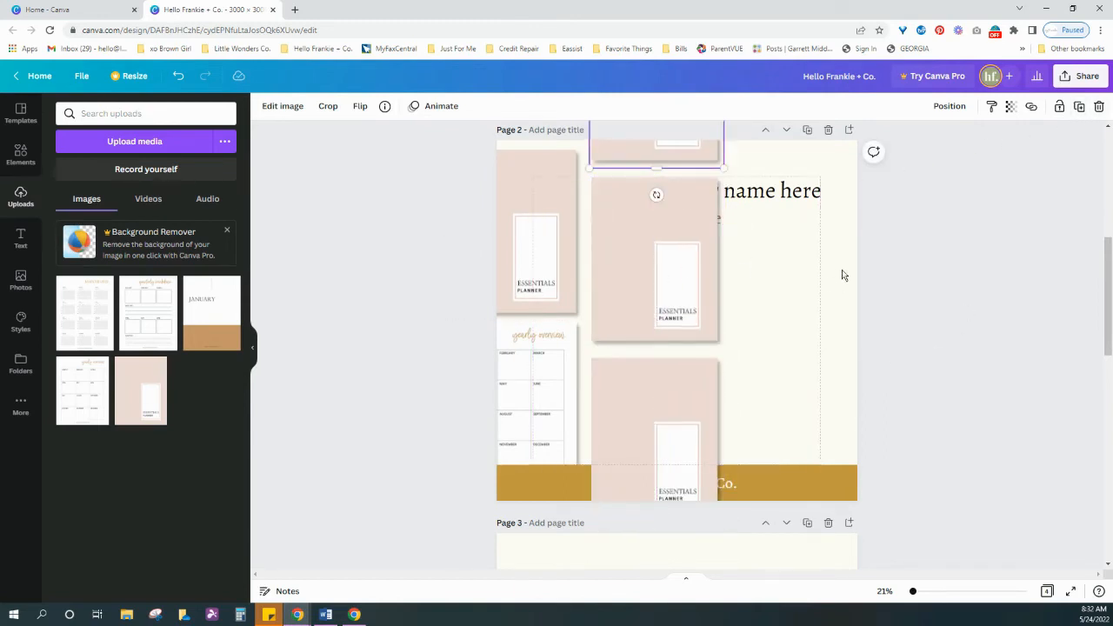
Step: Add three more copies of the planner cover image as a staggered column along page 2's right edge
click(1079, 106)
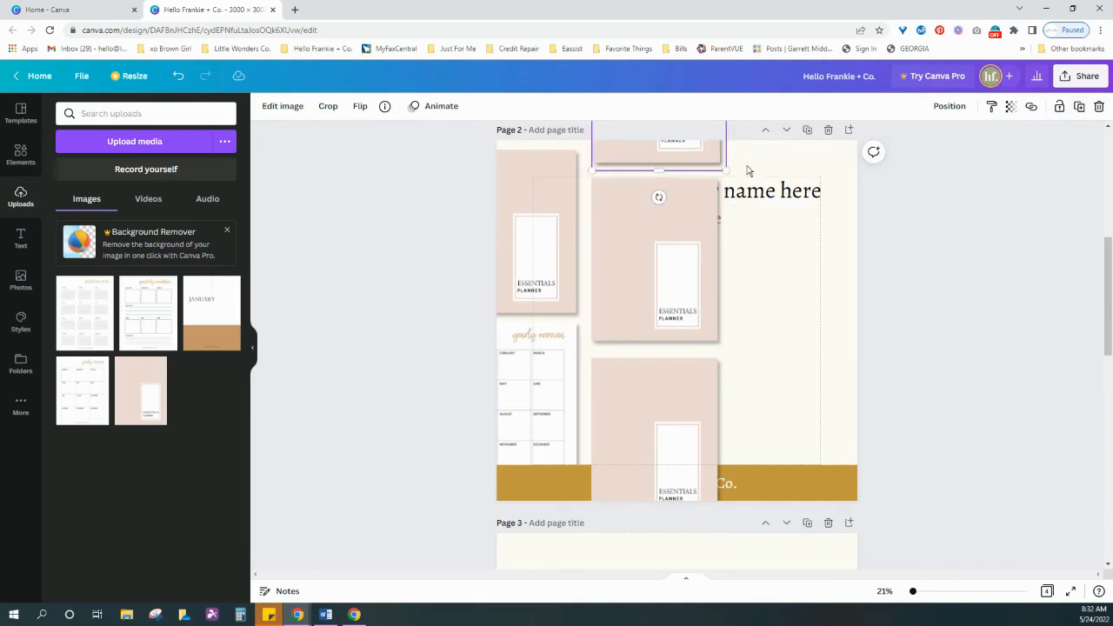
drag(715, 156, 853, 367)
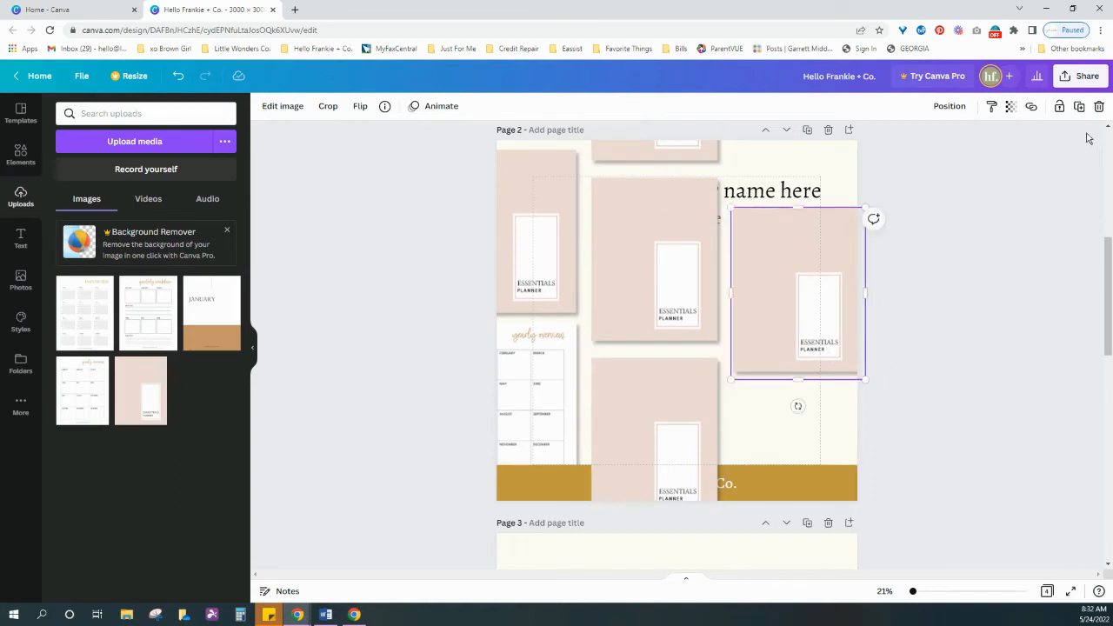
drag(794, 297, 795, 489)
drag(793, 490, 784, 356)
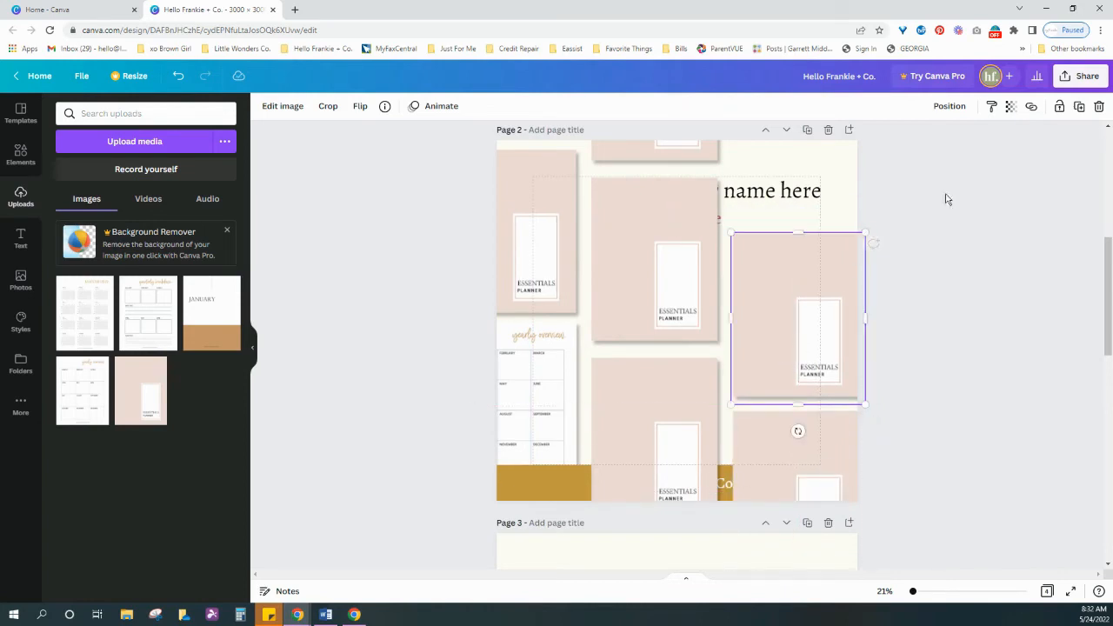
drag(818, 242, 830, 129)
click(975, 227)
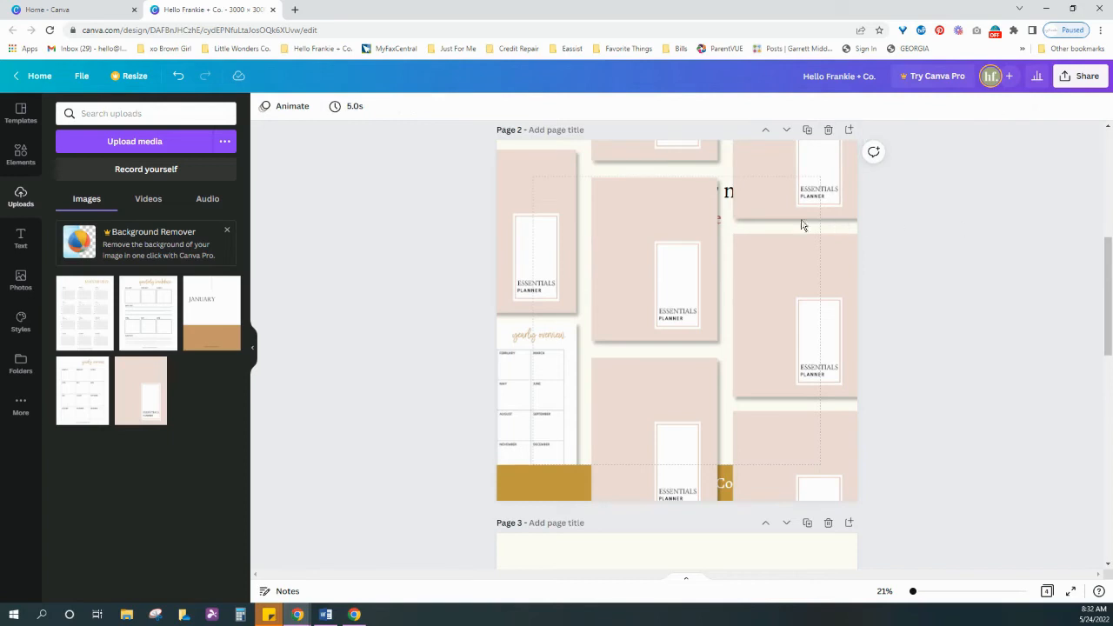
Step: Send the top cover copy in the right column and the central cover copy behind page 2's title and subtitle
click(757, 220)
click(950, 105)
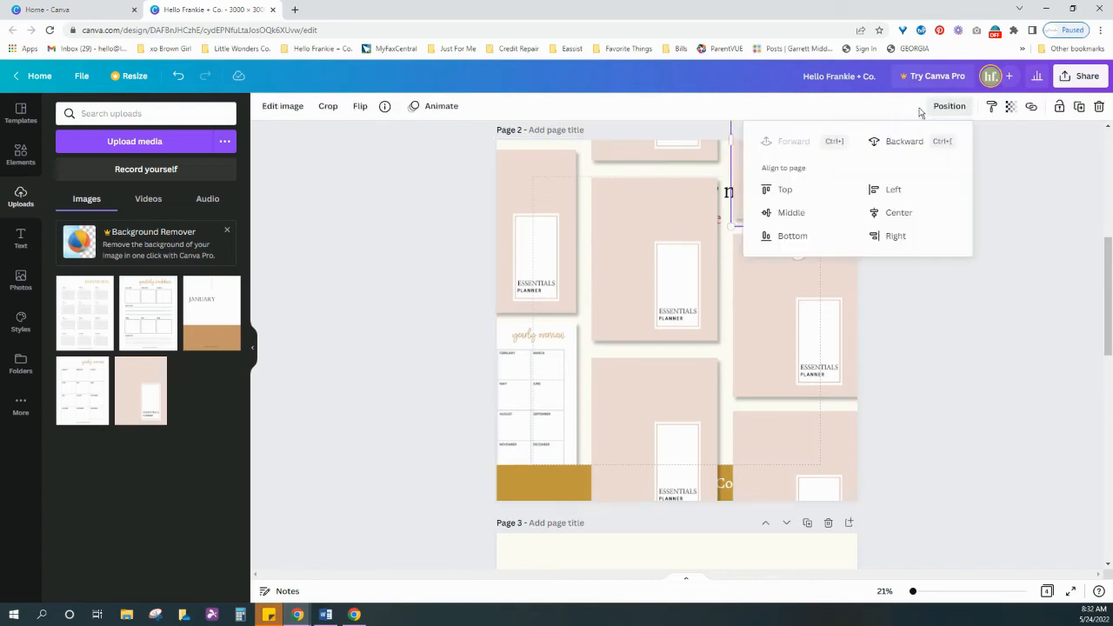
click(892, 154)
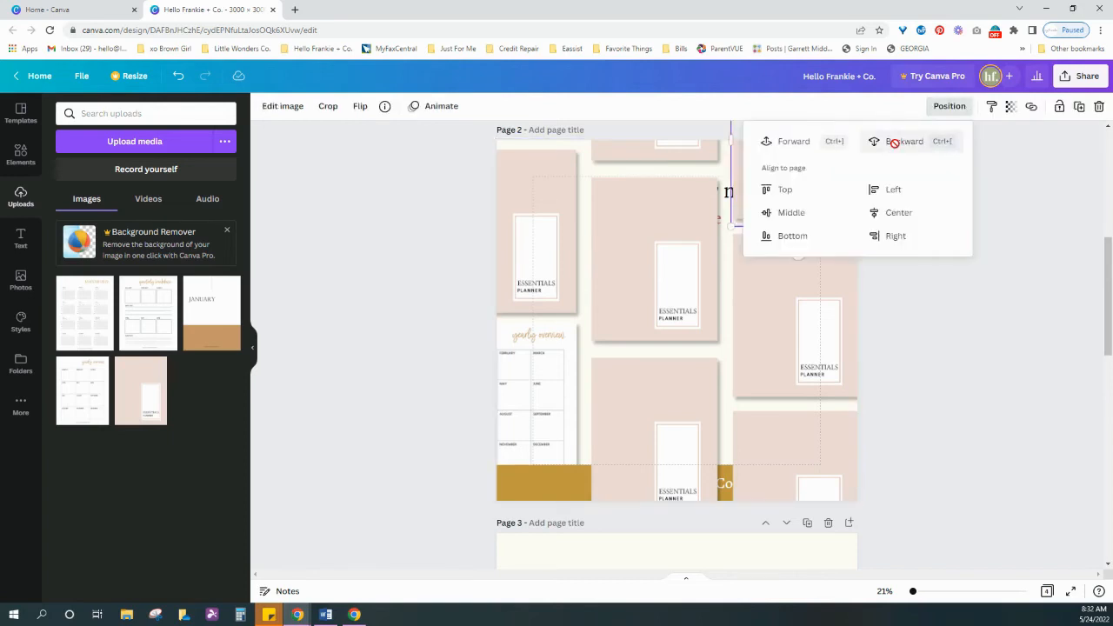
click(893, 146)
click(1004, 318)
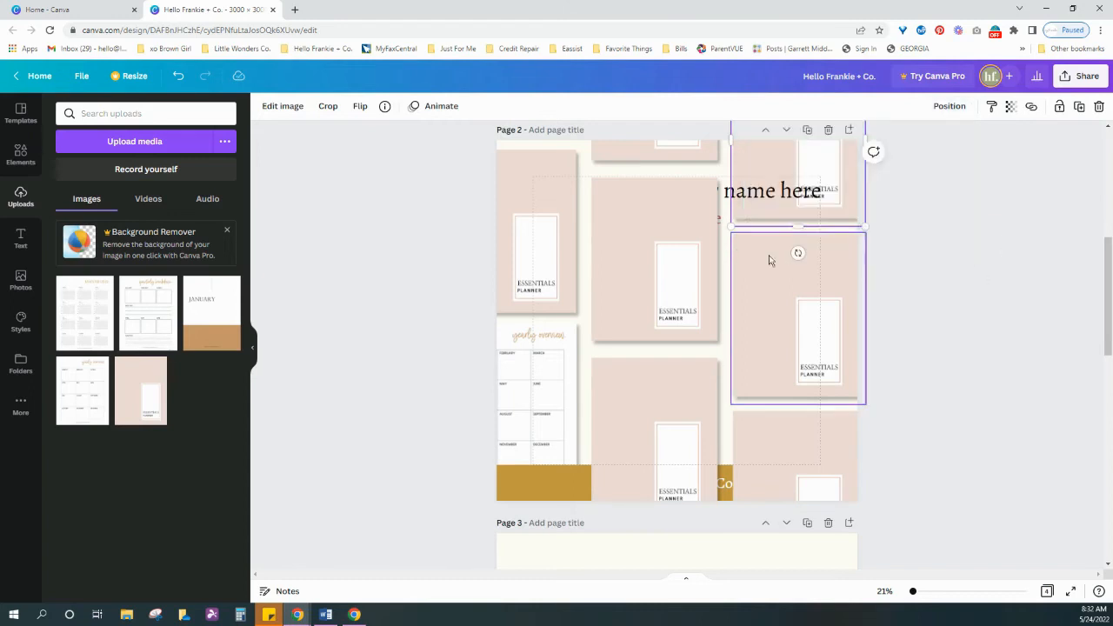
click(671, 236)
click(950, 105)
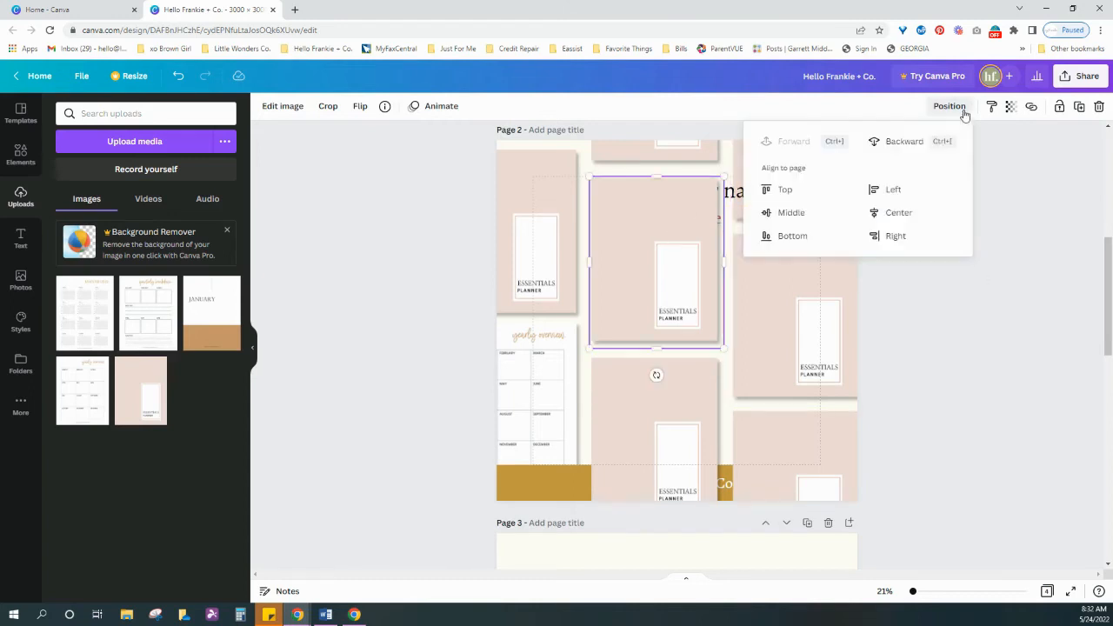
click(909, 144)
click(909, 144)
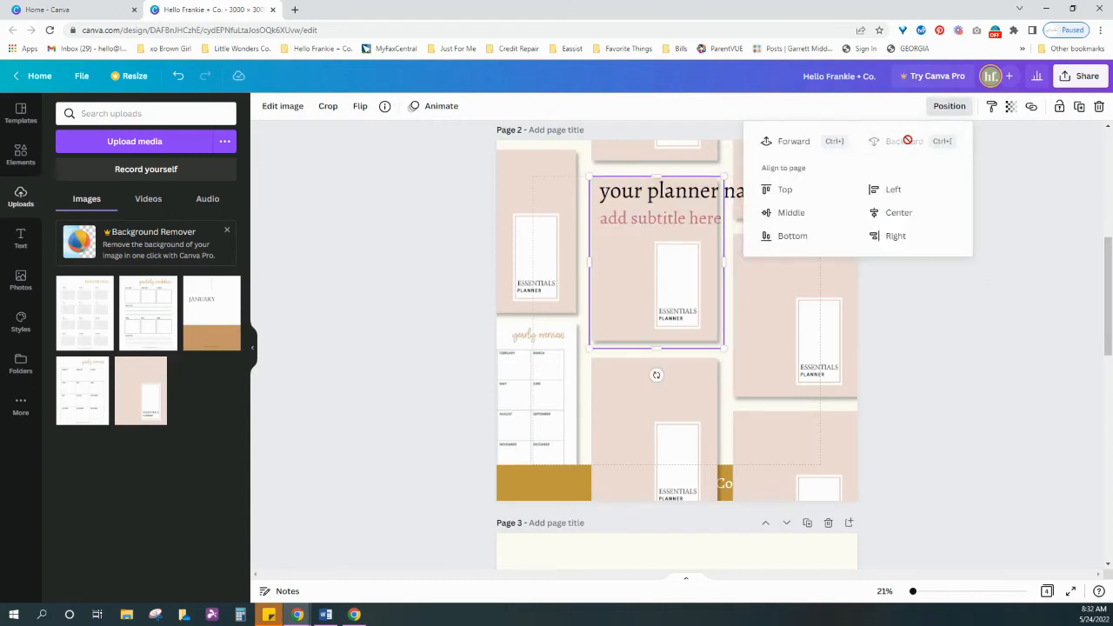
click(929, 364)
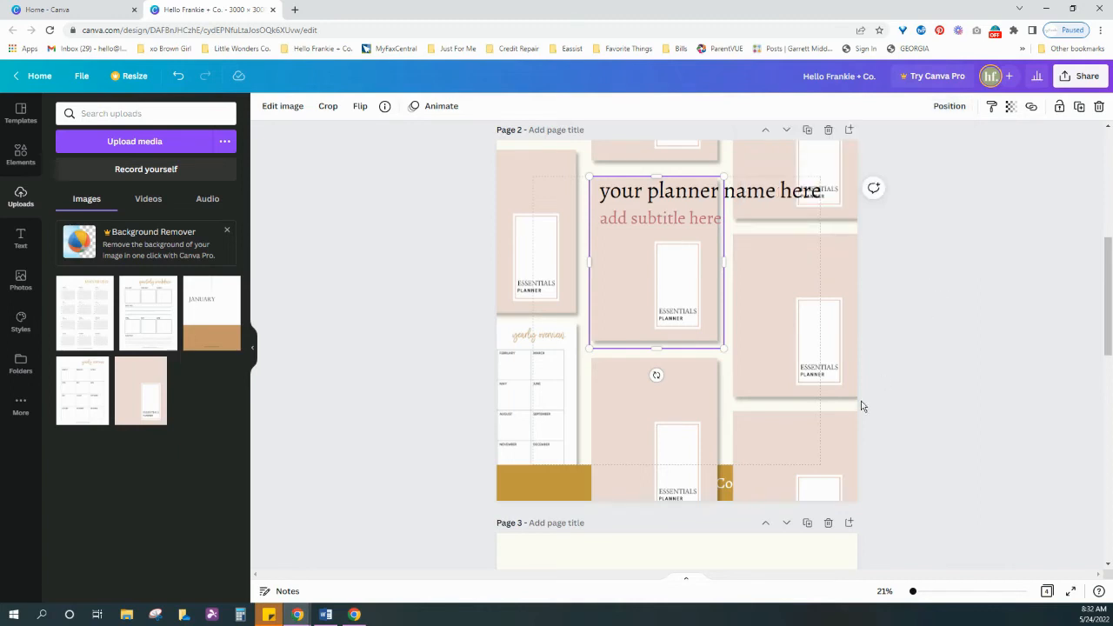
Step: Send the lowest cover copies in the middle and right columns behind page 2's gold brand bar
click(777, 462)
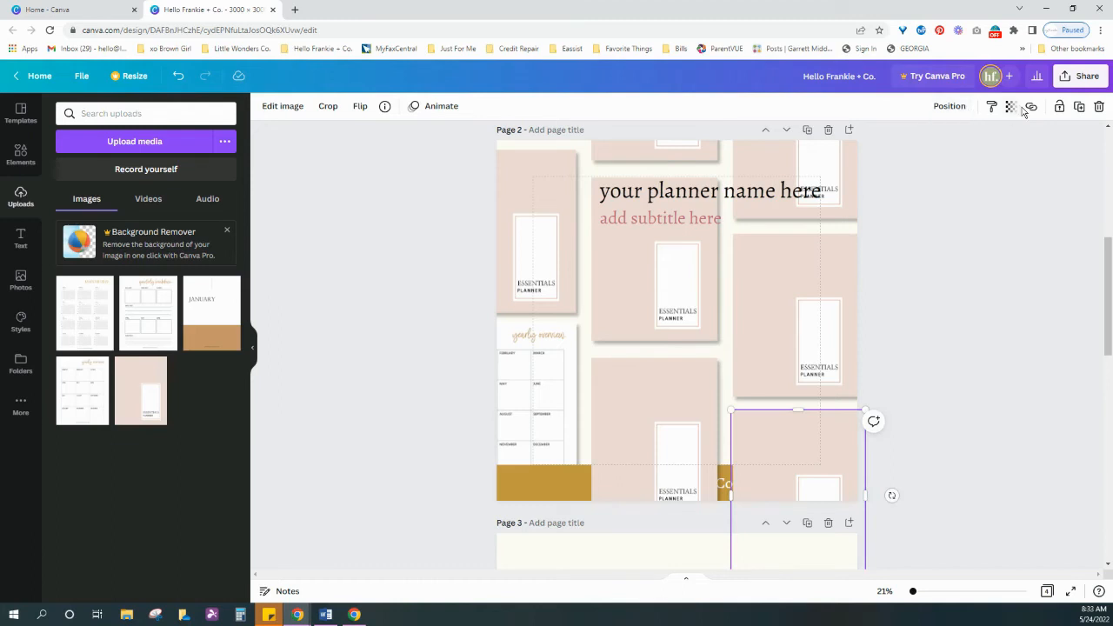
click(950, 106)
click(903, 148)
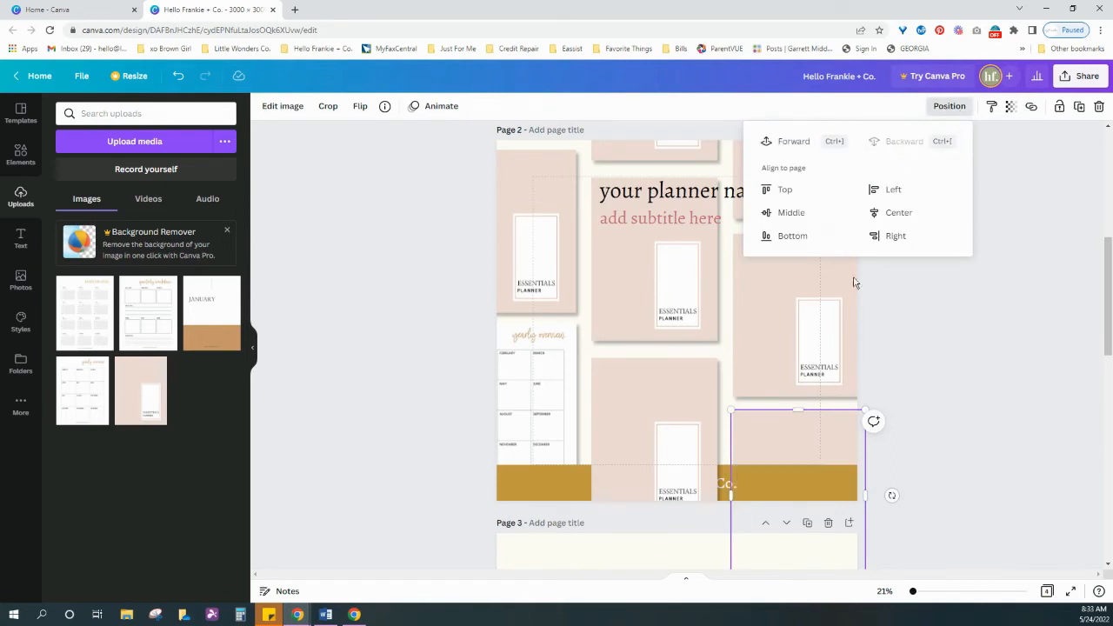
click(661, 403)
click(661, 403)
click(949, 112)
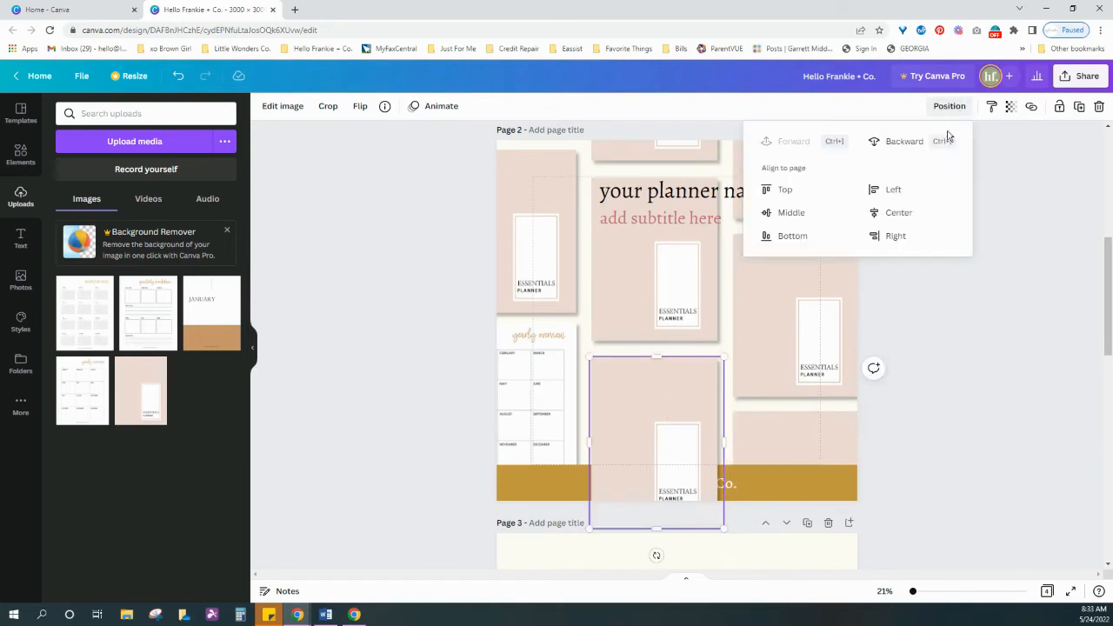
click(902, 145)
click(981, 315)
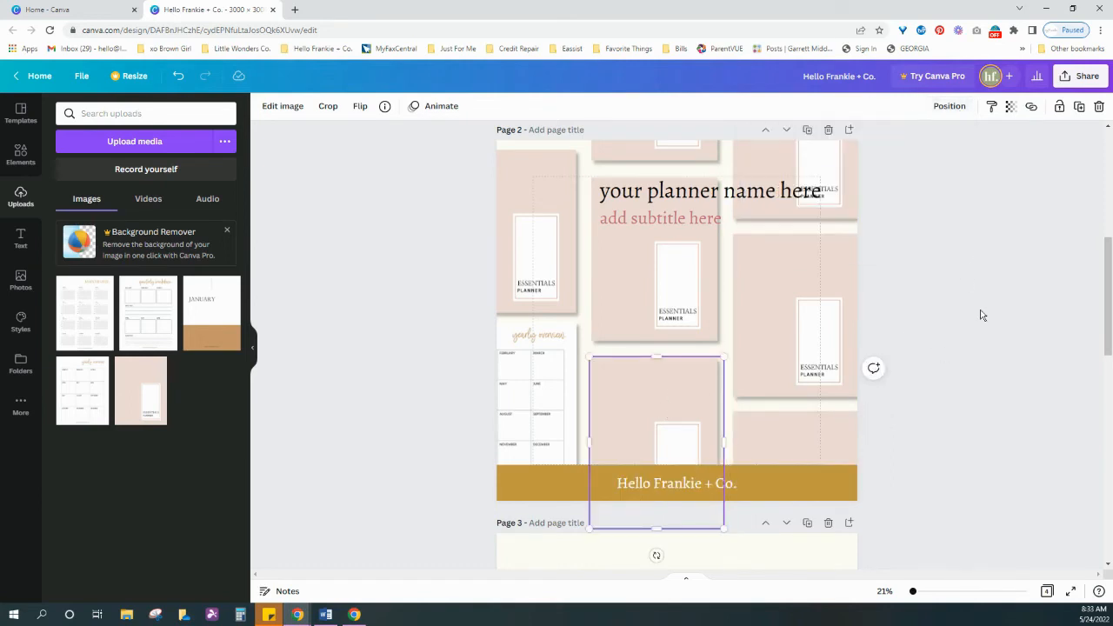
click(981, 315)
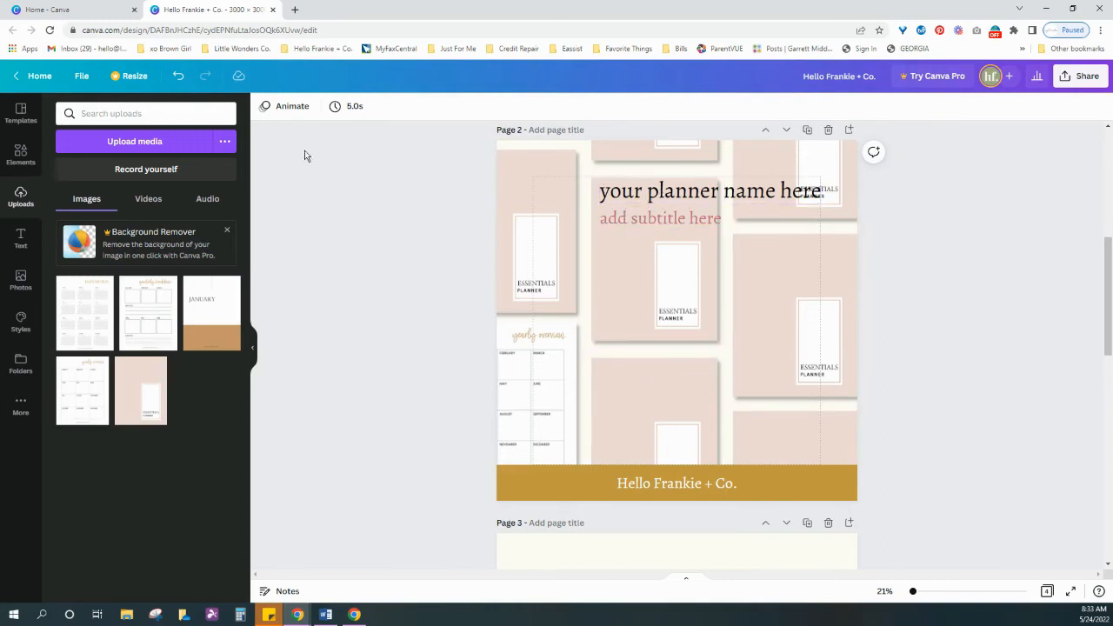
Step: Undo the layering changes and the cover image columns added to page 2
click(177, 76)
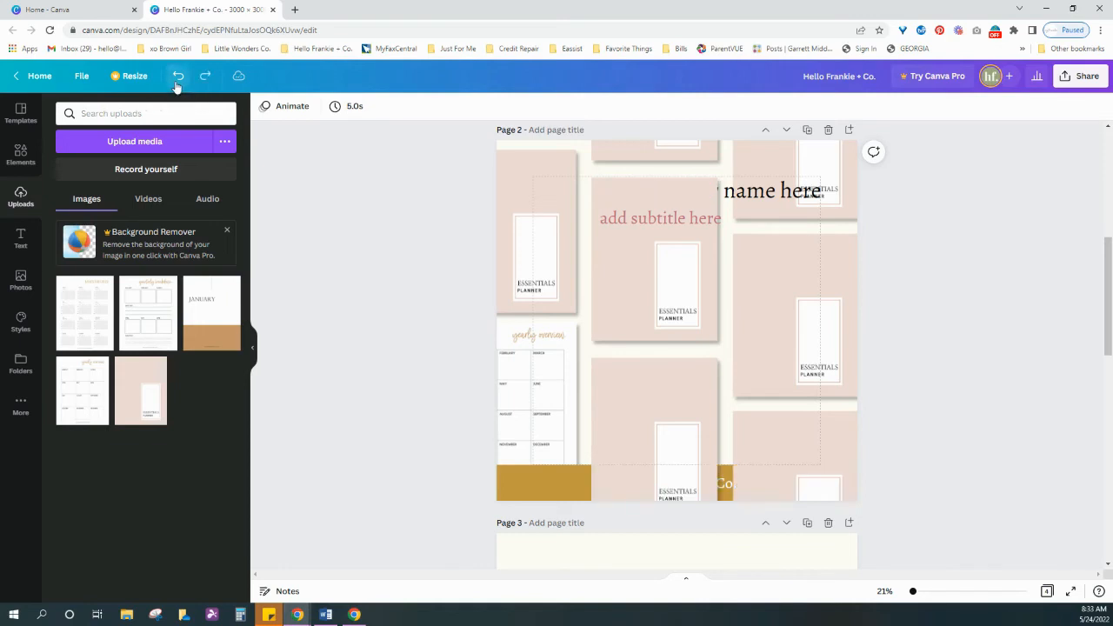
click(177, 75)
click(177, 76)
click(177, 76)
click(177, 75)
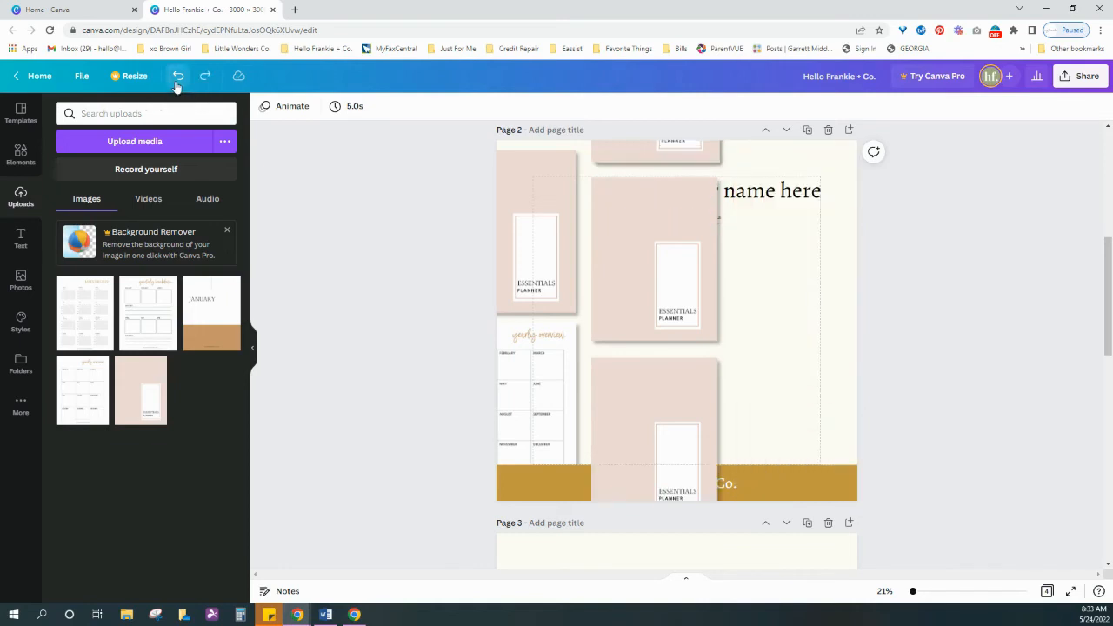
click(177, 76)
click(178, 76)
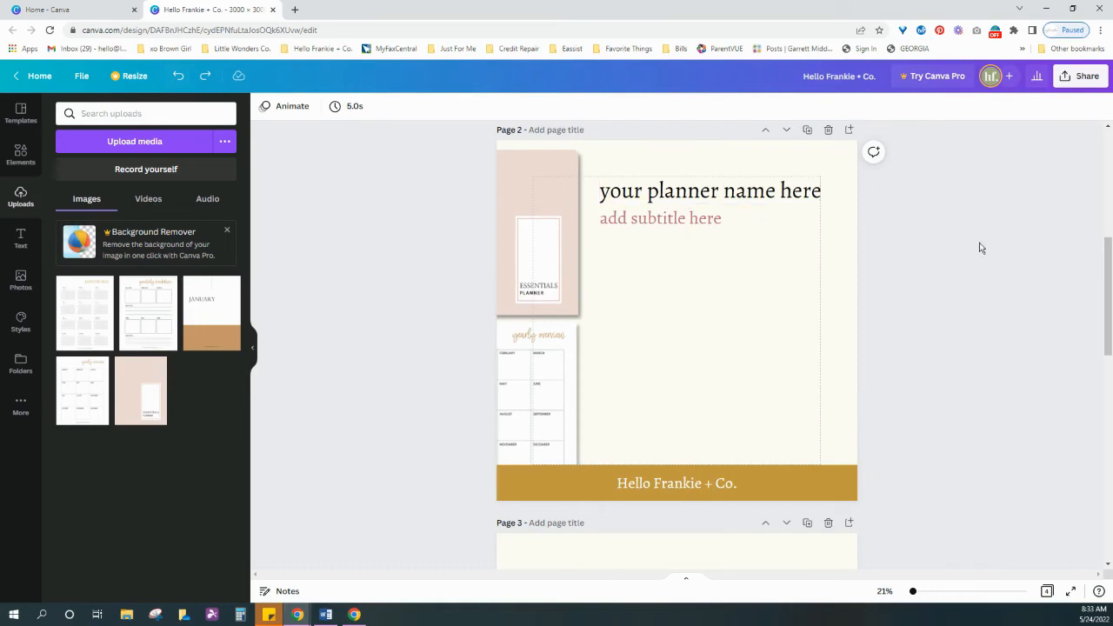
Step: Add a circle shape to page 4, shrink it to badge size, and place it over the tablet's upper-right corner
scroll(957, 250, down, 8)
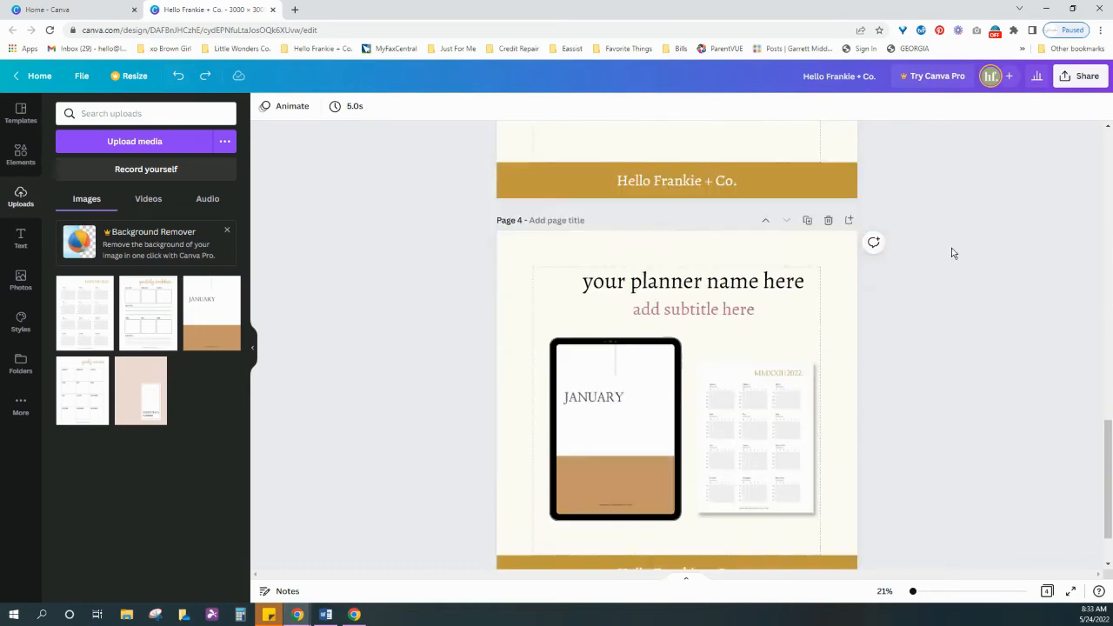
scroll(954, 252, down, 2)
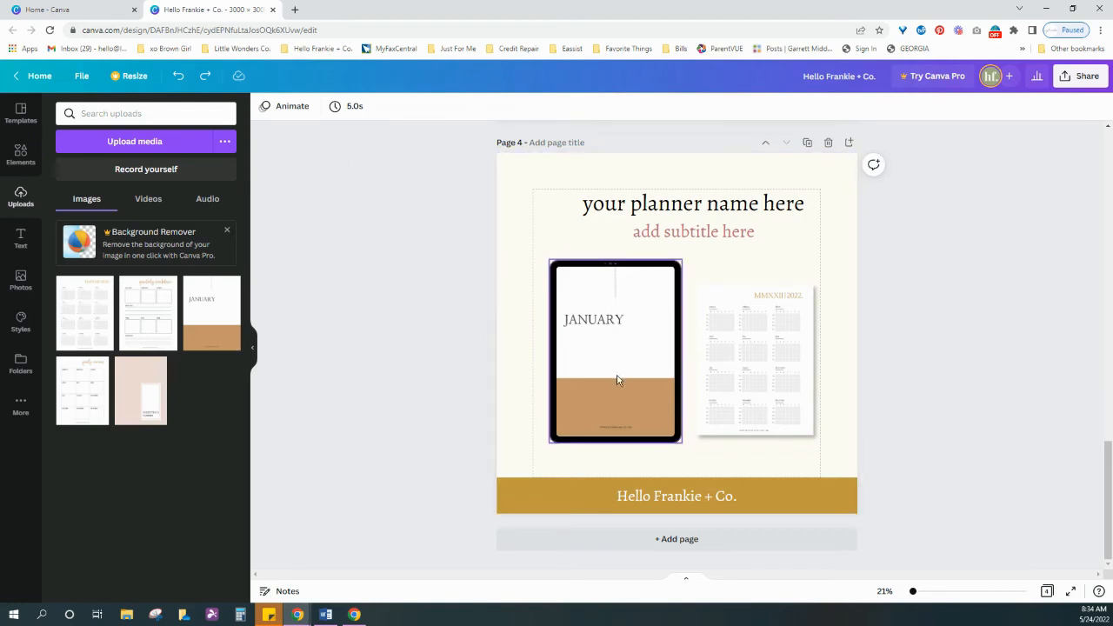
click(21, 156)
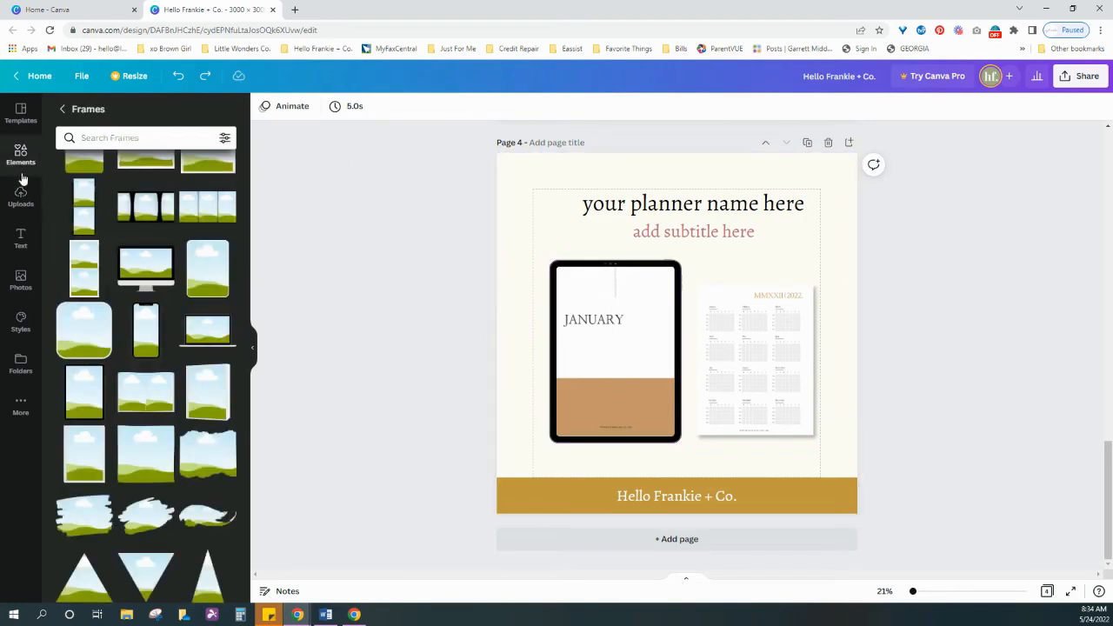
click(62, 108)
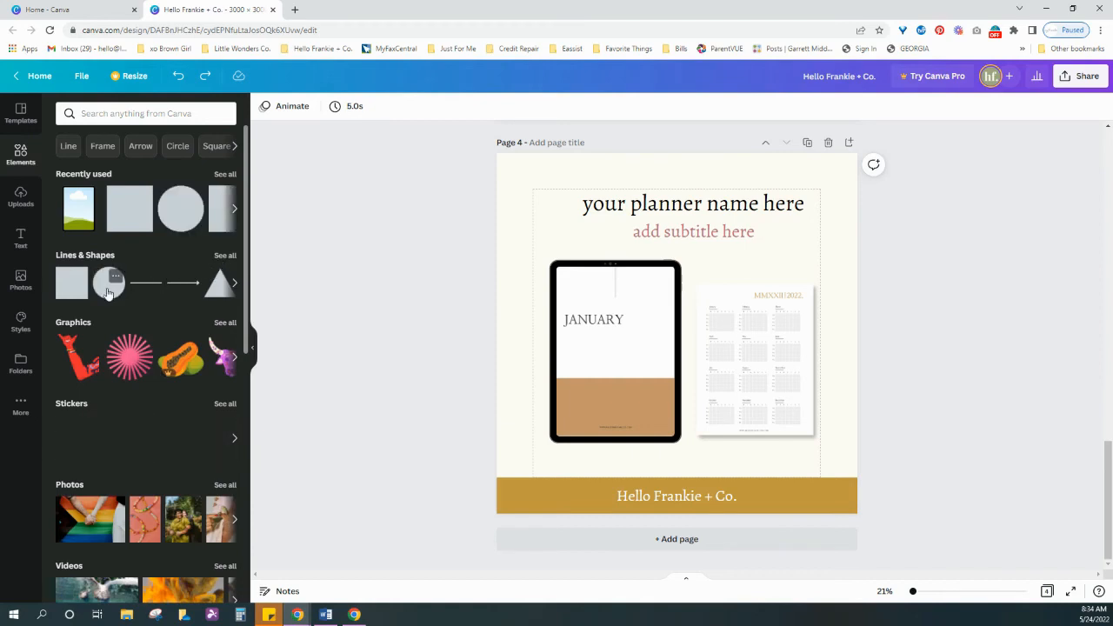
click(109, 287)
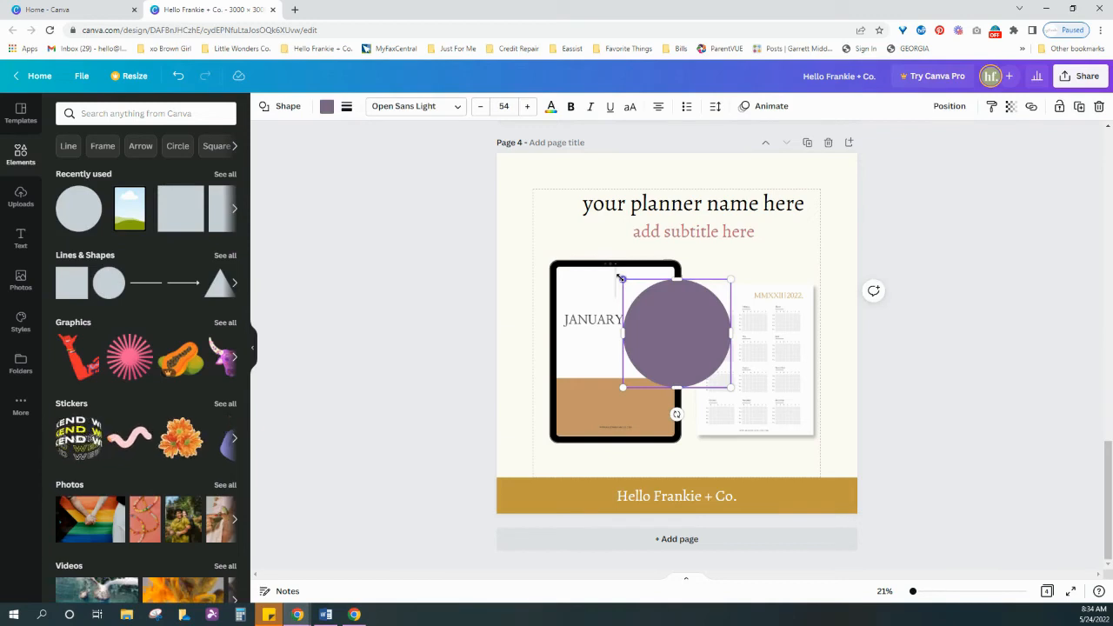
drag(622, 278, 670, 341)
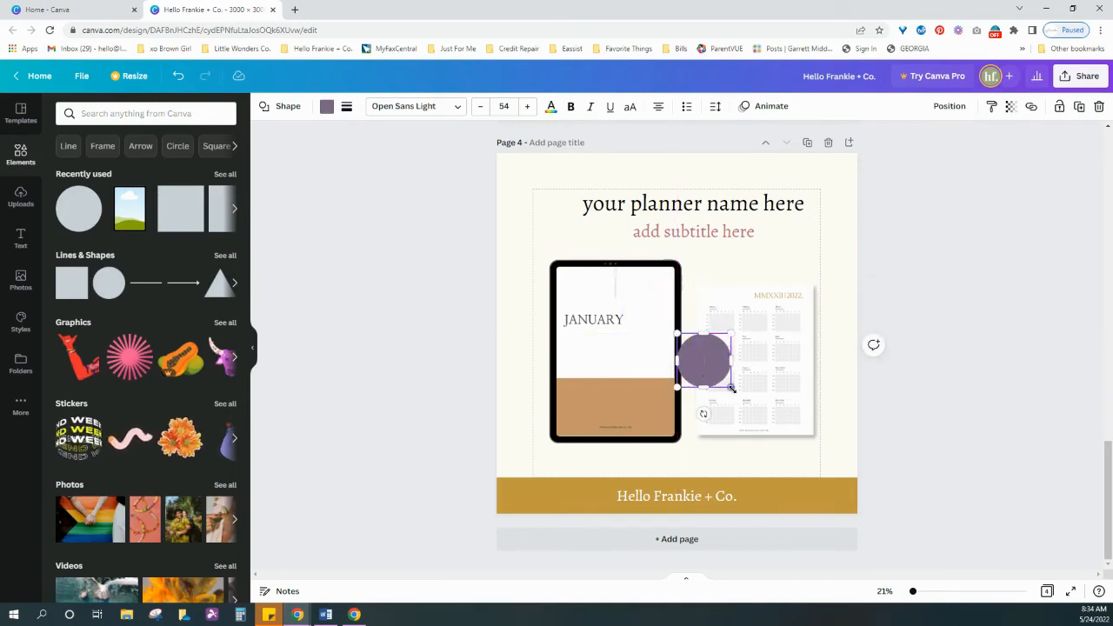
drag(728, 386, 724, 381)
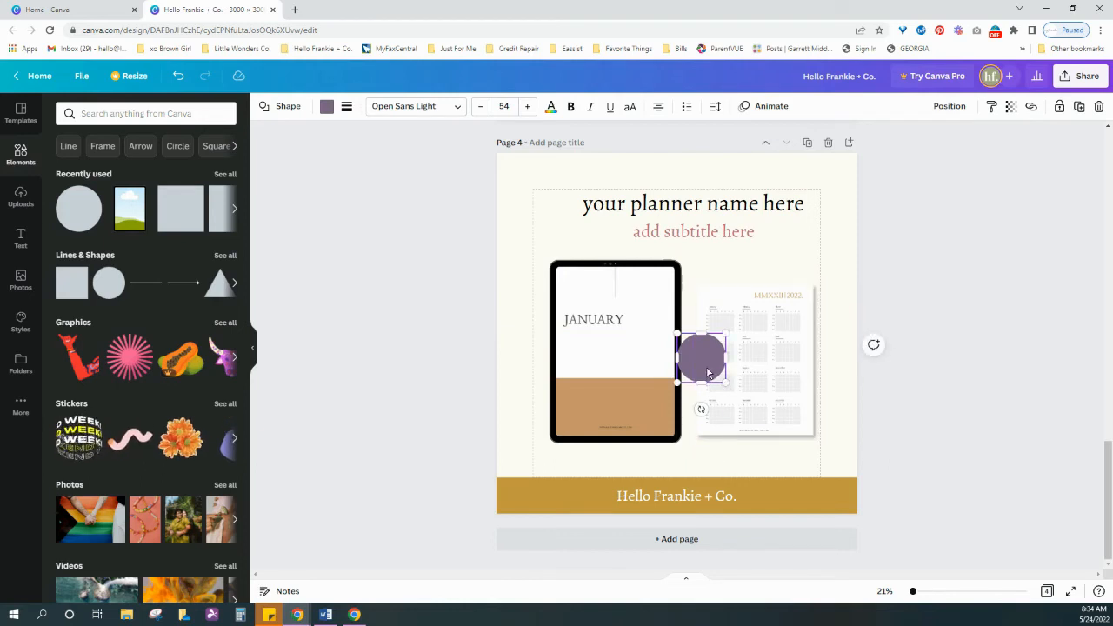
click(884, 304)
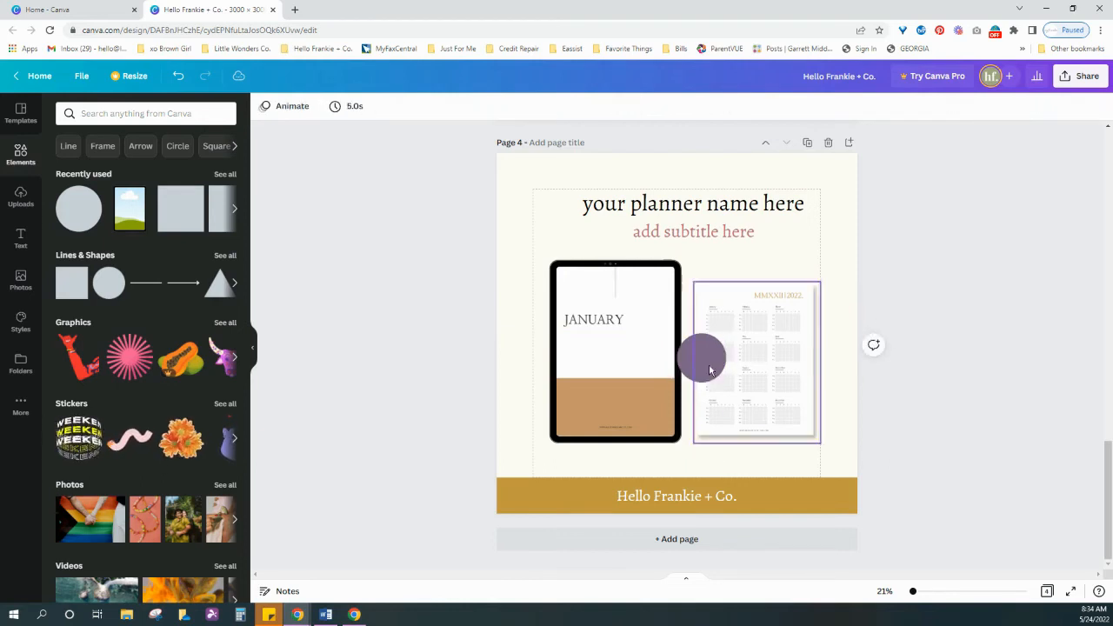
drag(703, 365, 673, 271)
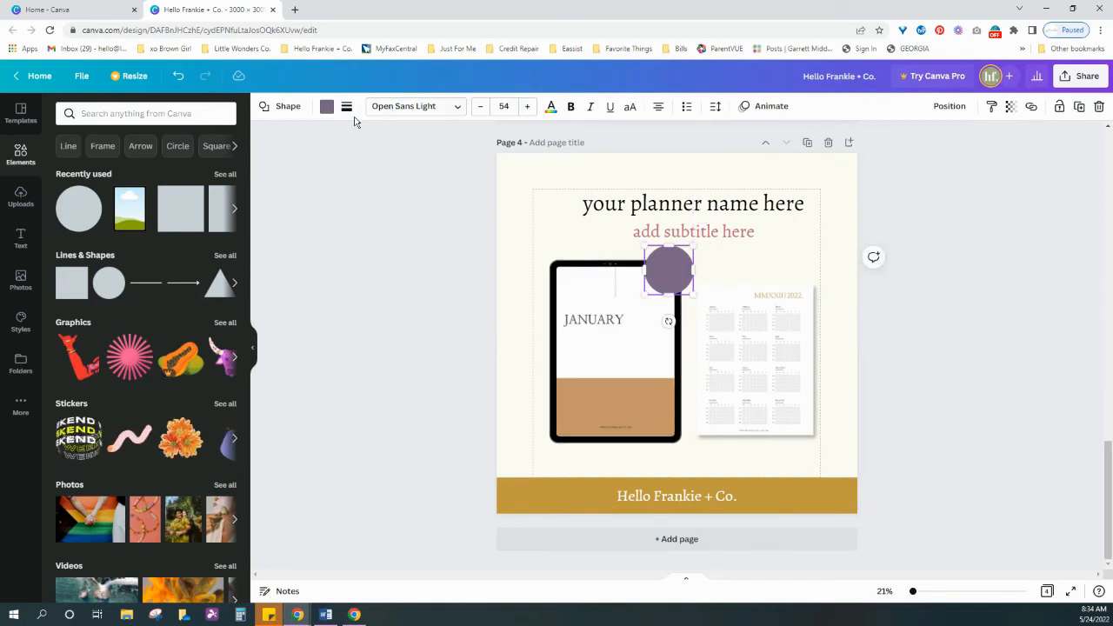
Step: Fill the circle badge with the brand palette's pink and label it "35+ PAGES" in bold
click(327, 107)
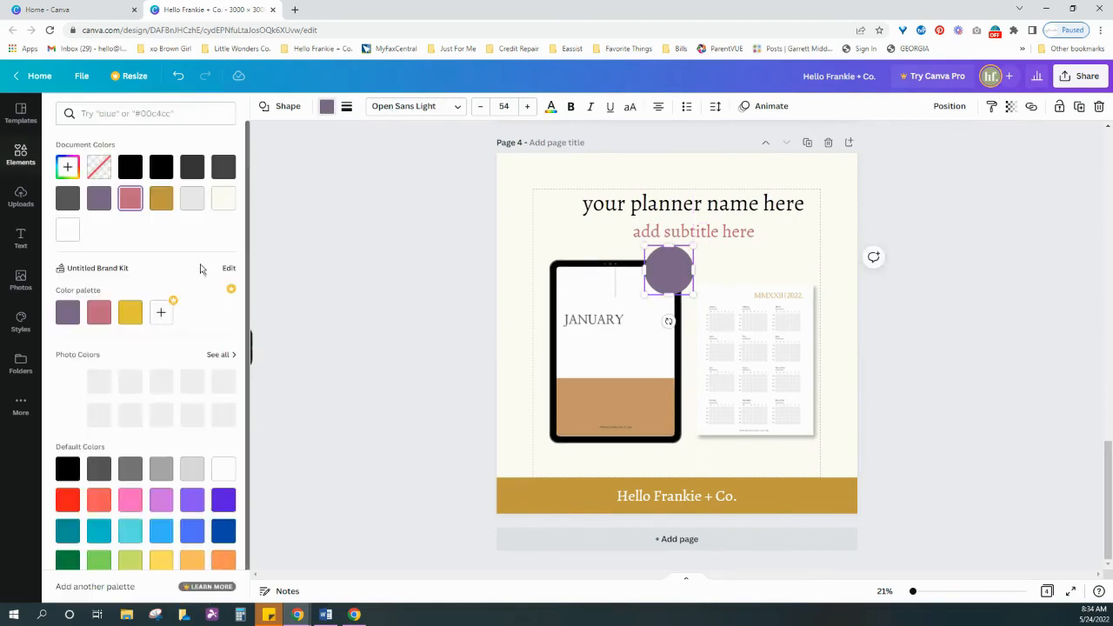
click(99, 315)
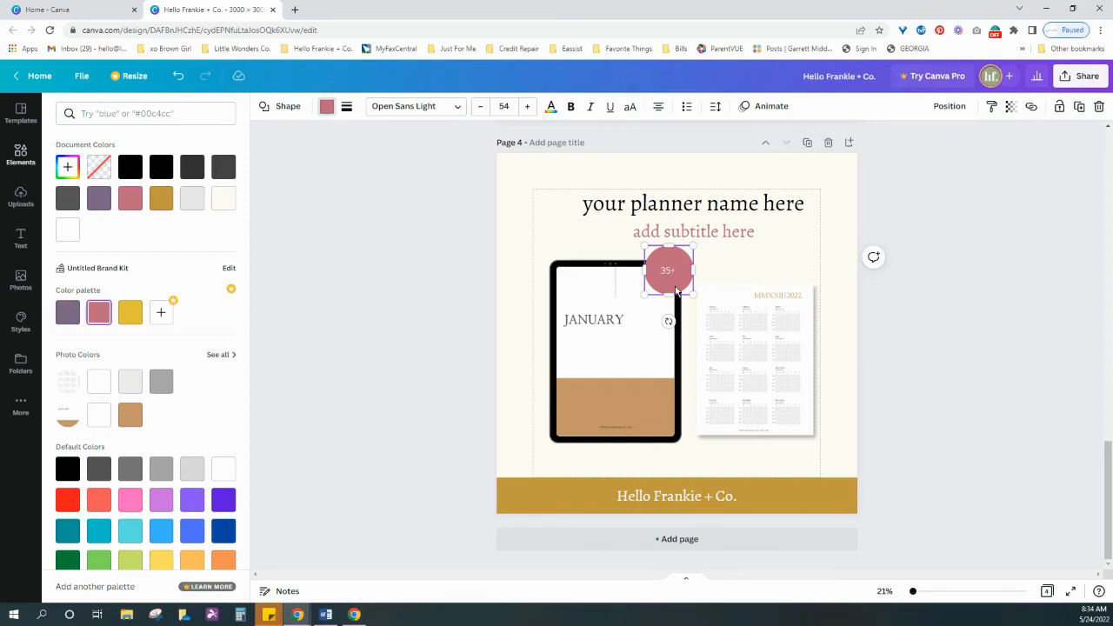
text(PAGES)
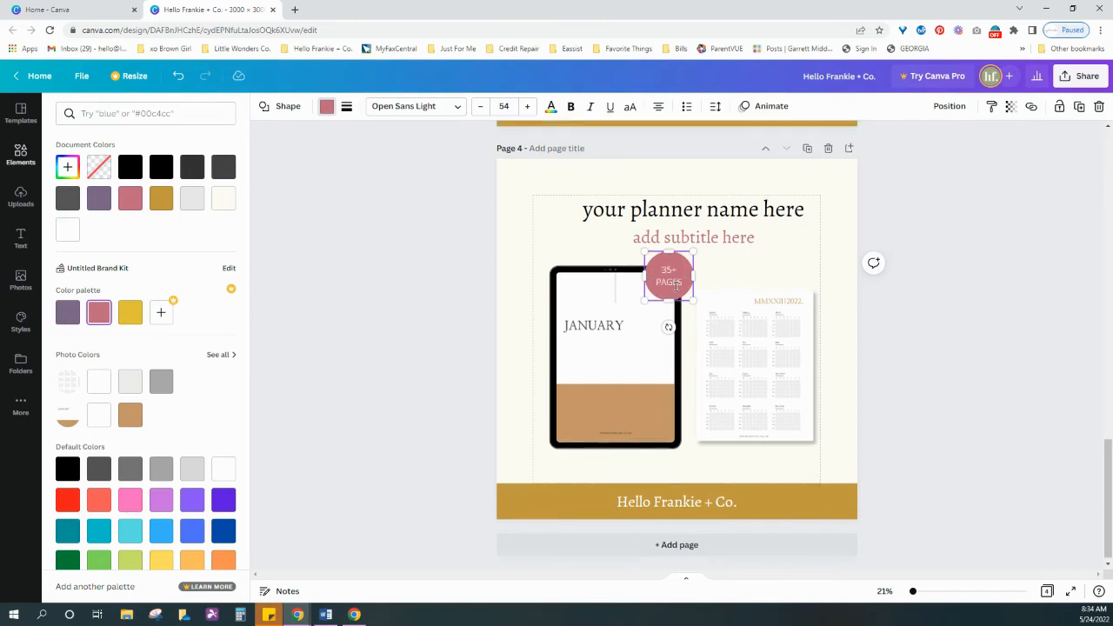
key(ctrl+a)
click(569, 108)
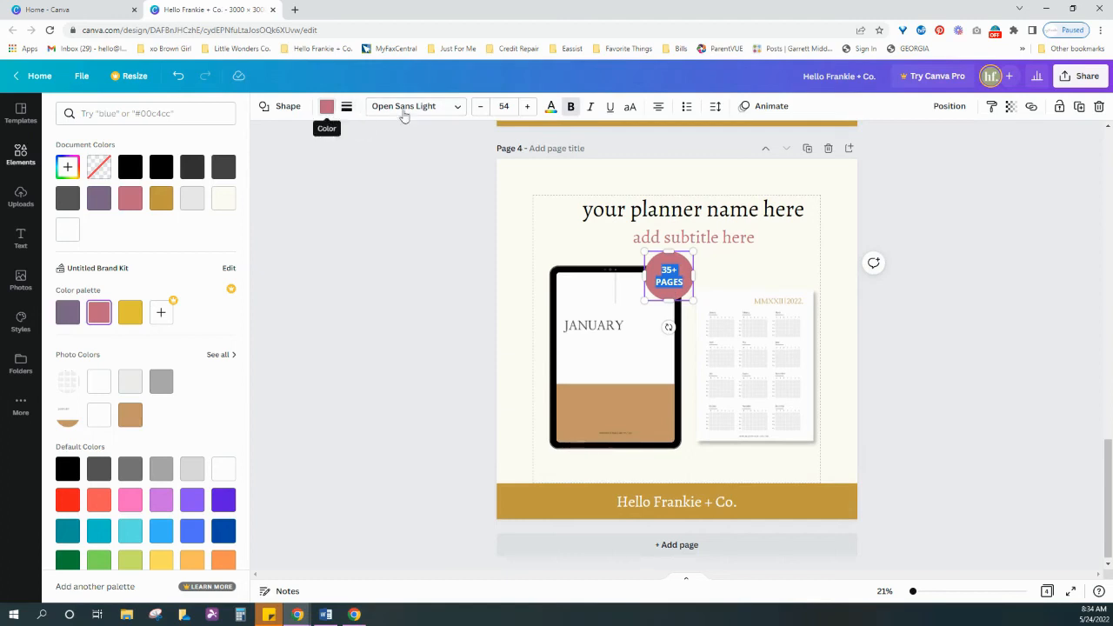
Step: Increase the "35+ PAGES" badge text on page 4 to font size 64
click(551, 108)
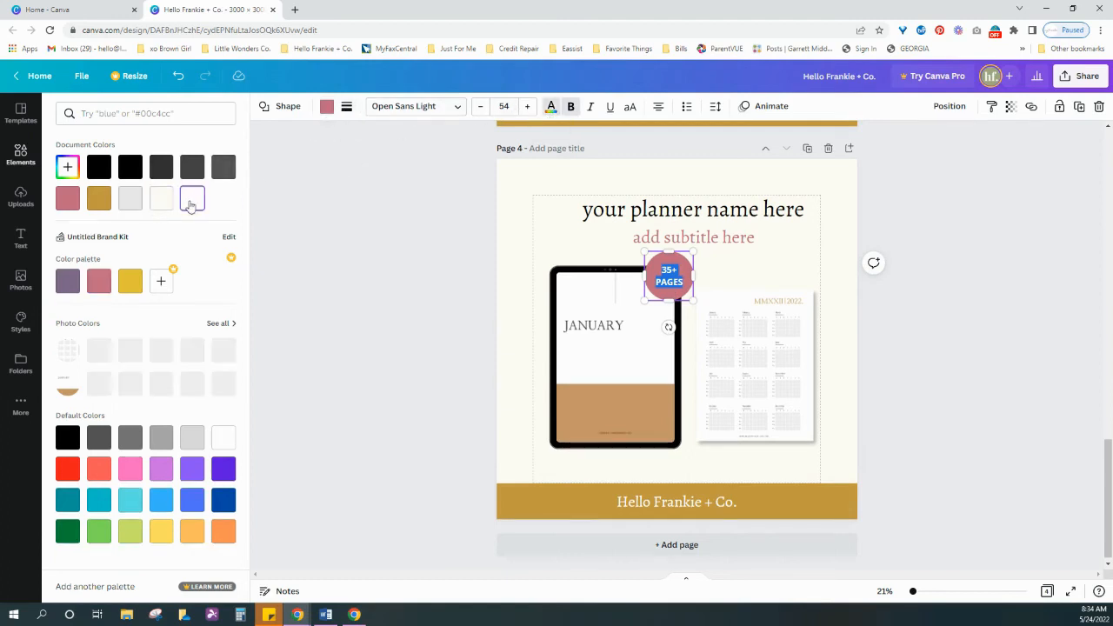
click(527, 107)
click(526, 107)
click(526, 107)
click(526, 107)
click(526, 107)
click(527, 107)
click(526, 107)
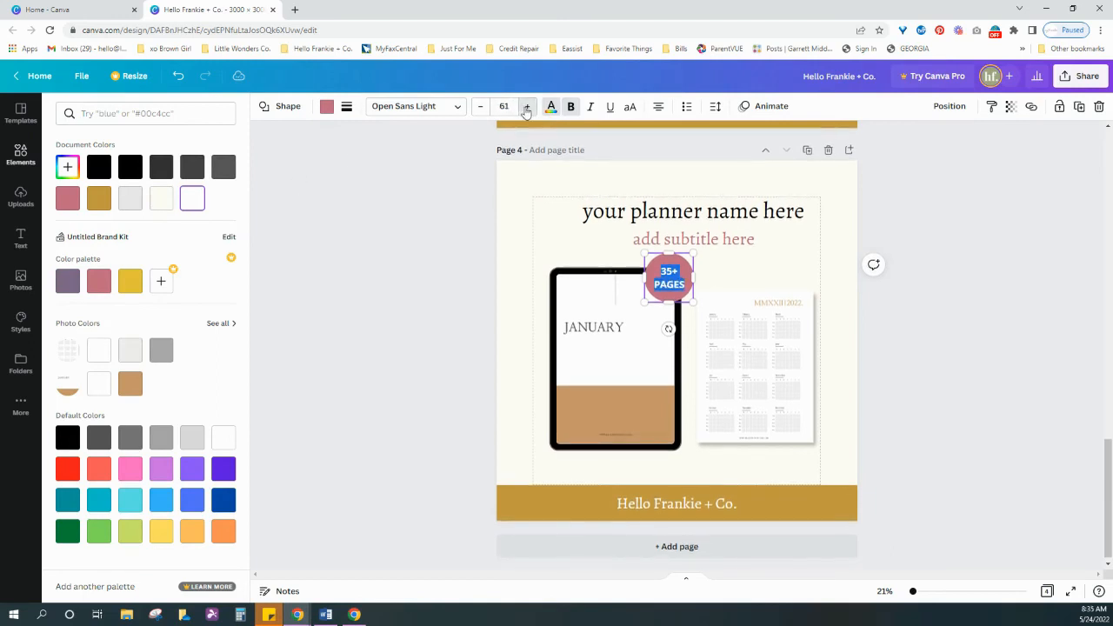
click(526, 107)
click(526, 107)
click(526, 107)
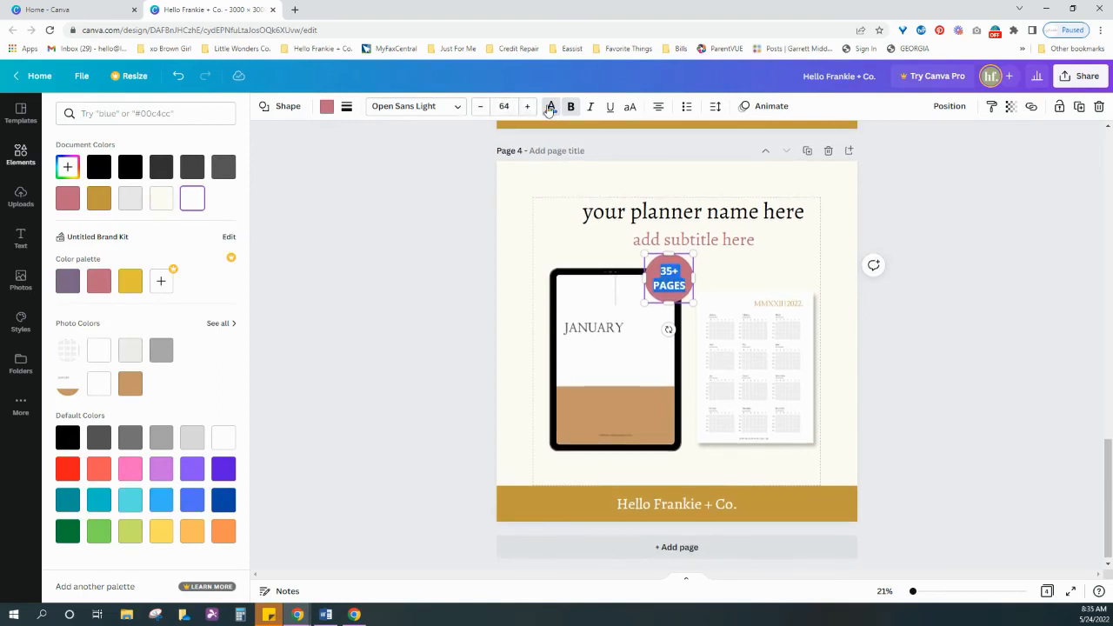
click(940, 375)
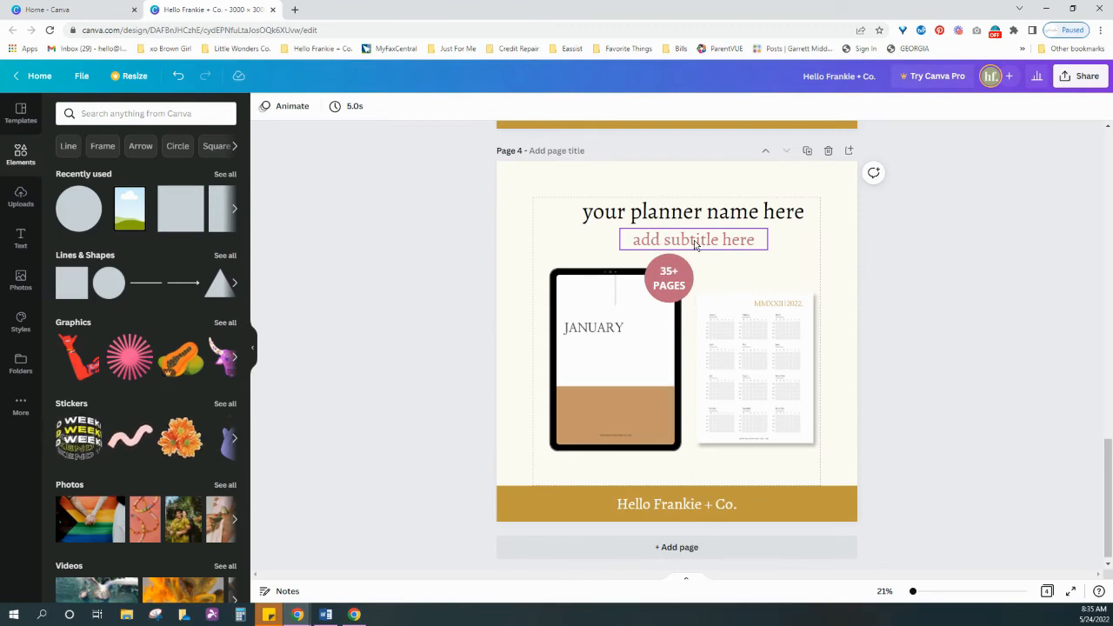
Step: Shift page 4's subtitle slightly left and up so it sits closer beneath the planner name
drag(691, 245, 680, 241)
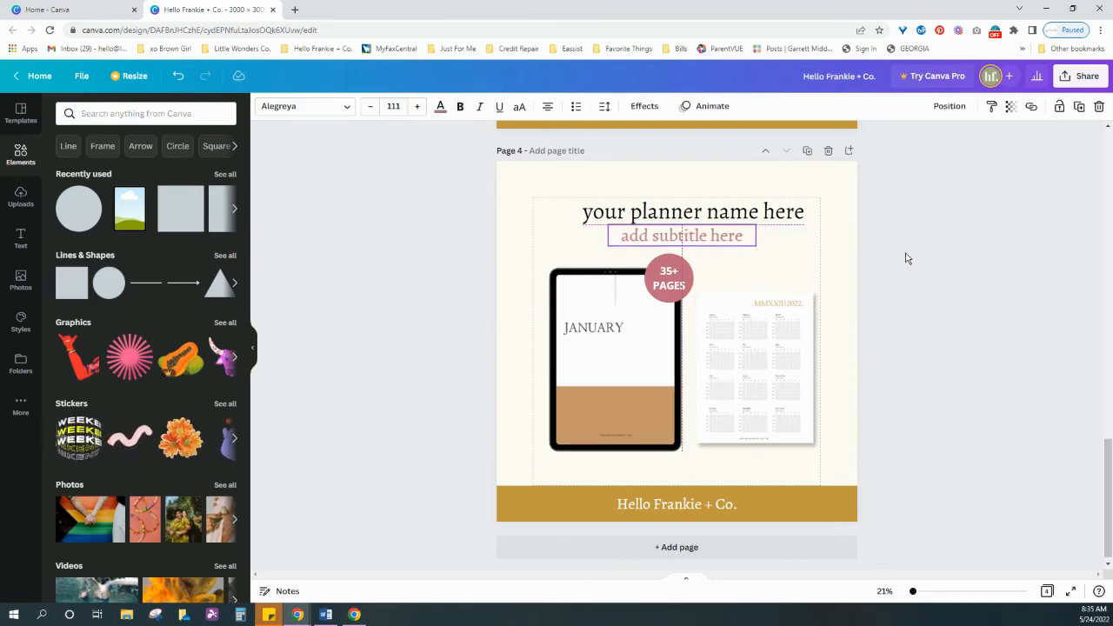
click(928, 297)
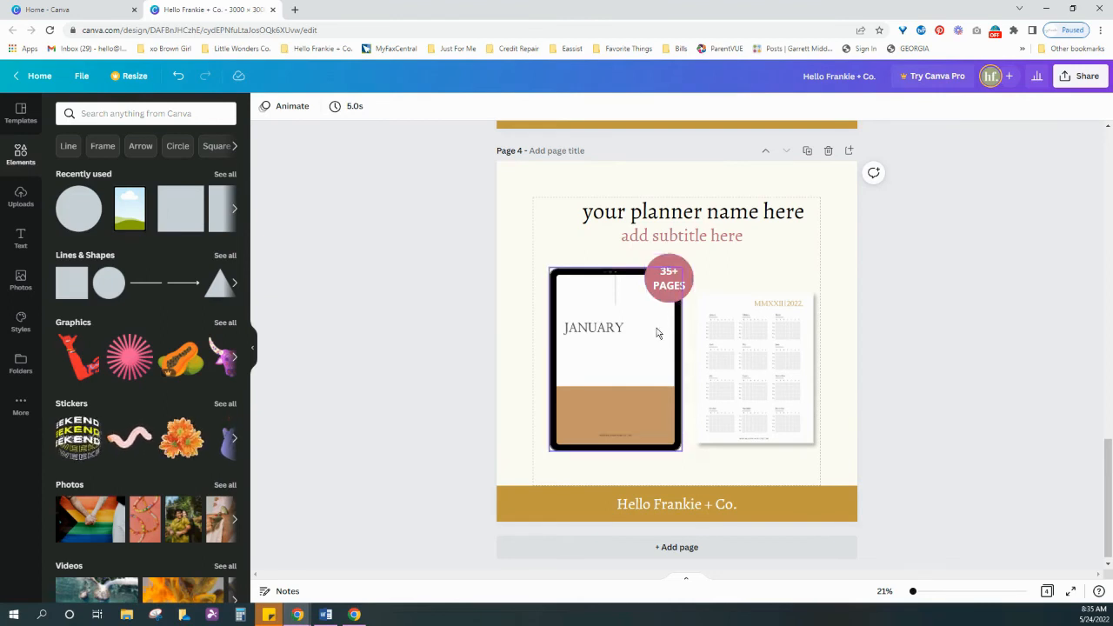
click(669, 279)
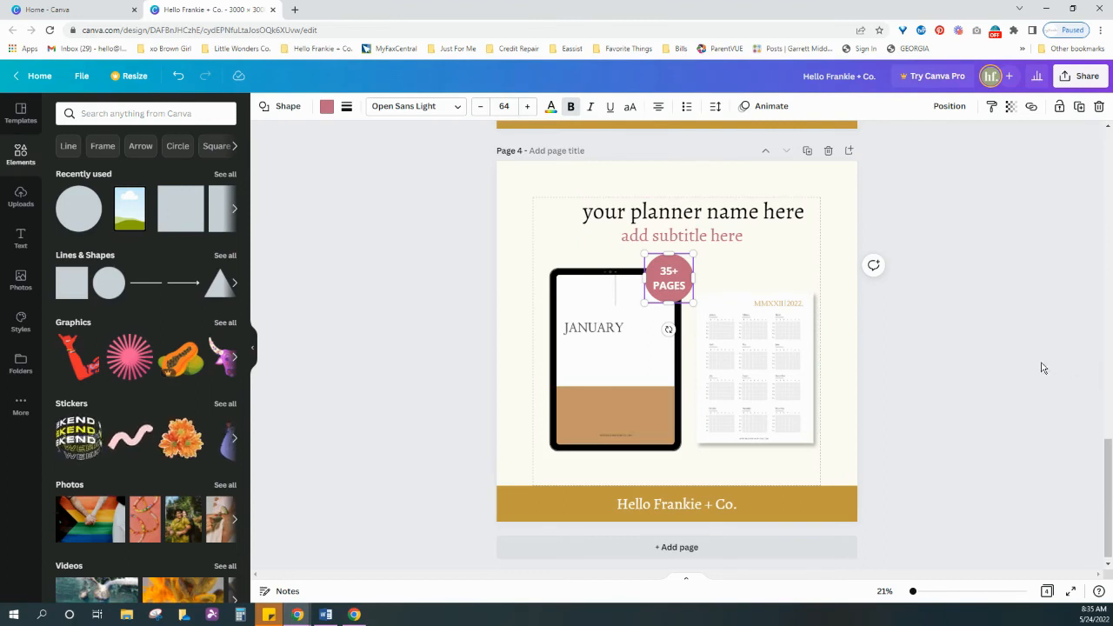
scroll(433, 374, down, 1)
key(alt+Tab)
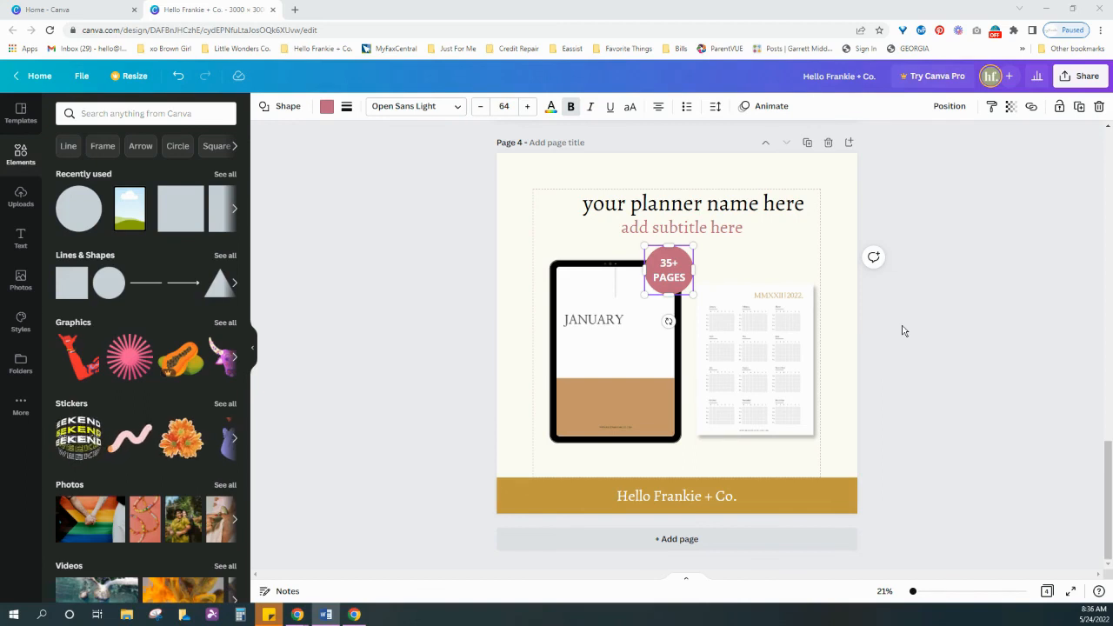
click(942, 238)
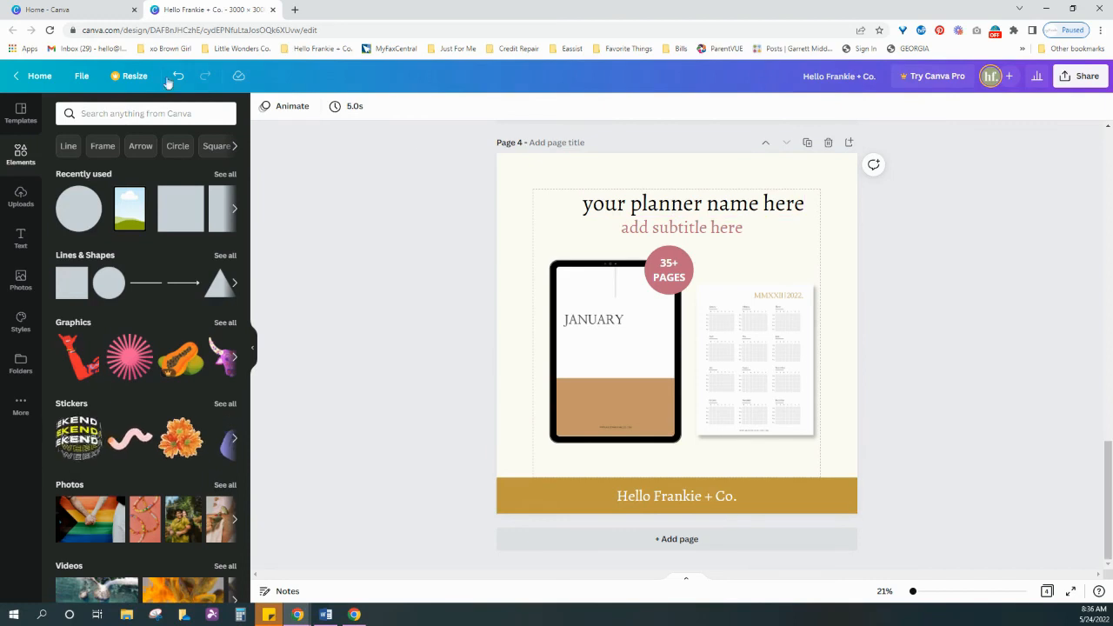
Step: Look through the preset sizes for resizing the design and search them for "PINTEREST"
click(128, 77)
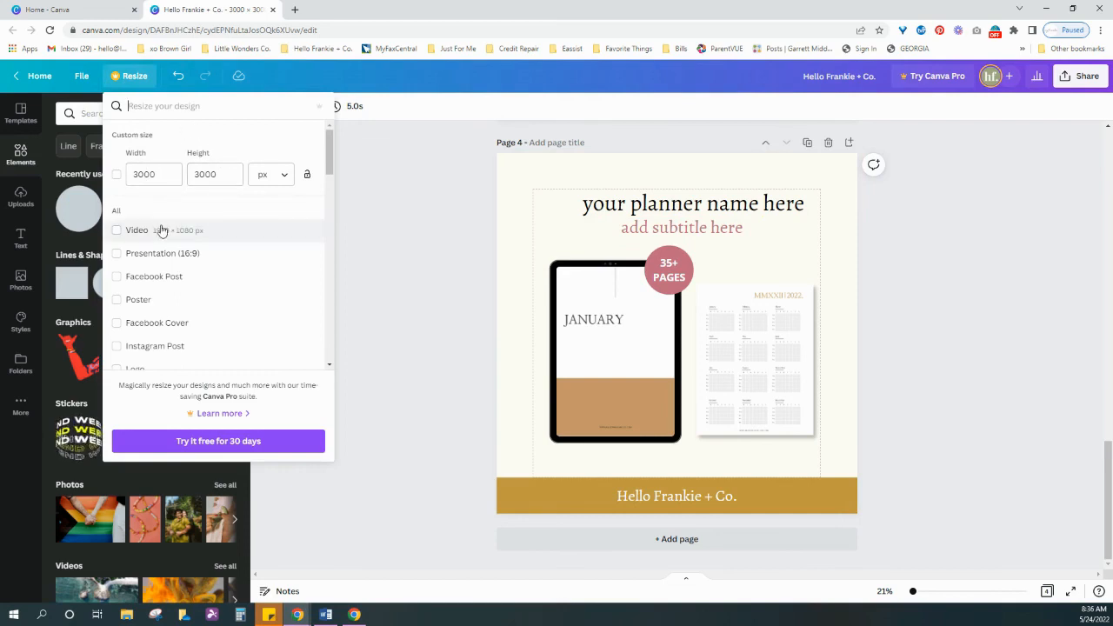
scroll(169, 242, down, 3)
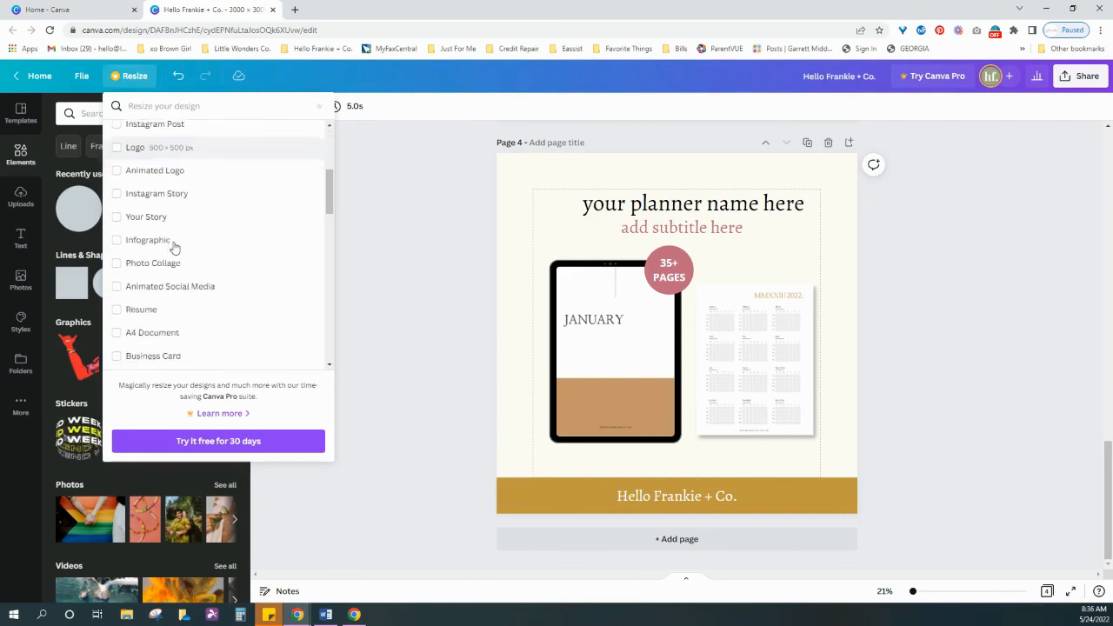
scroll(174, 249, up, 5)
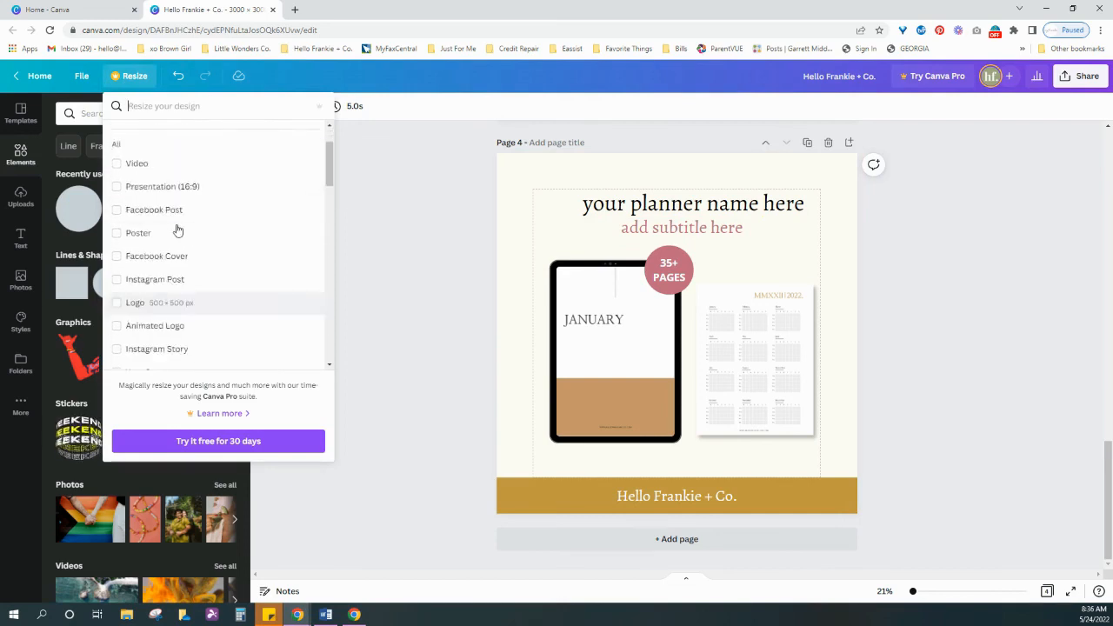
click(170, 106)
text(PIN)
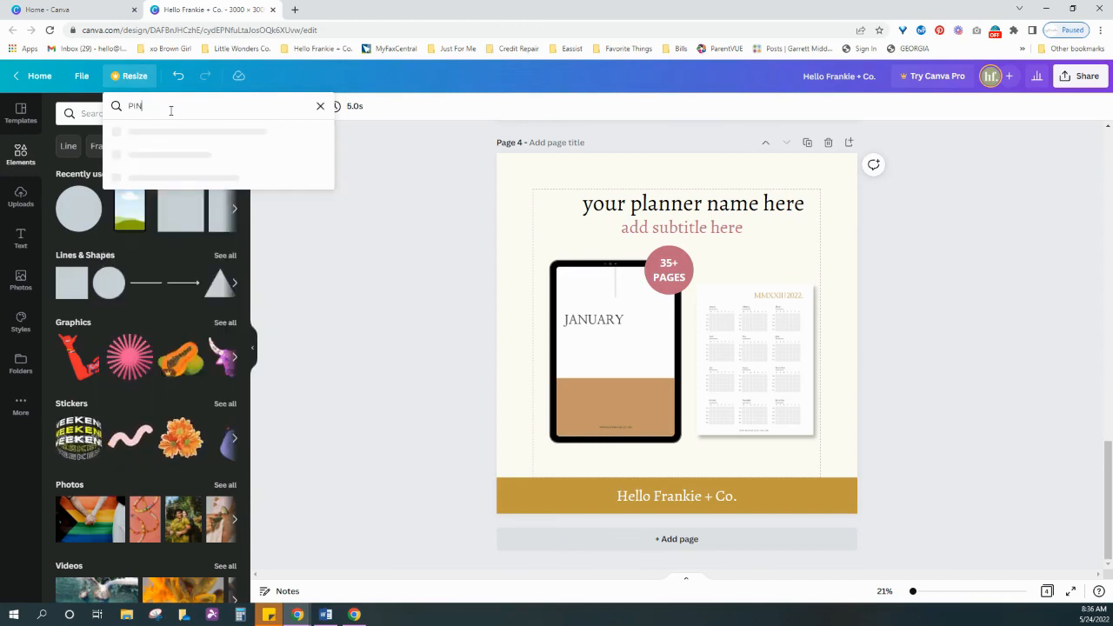
text(TEREST)
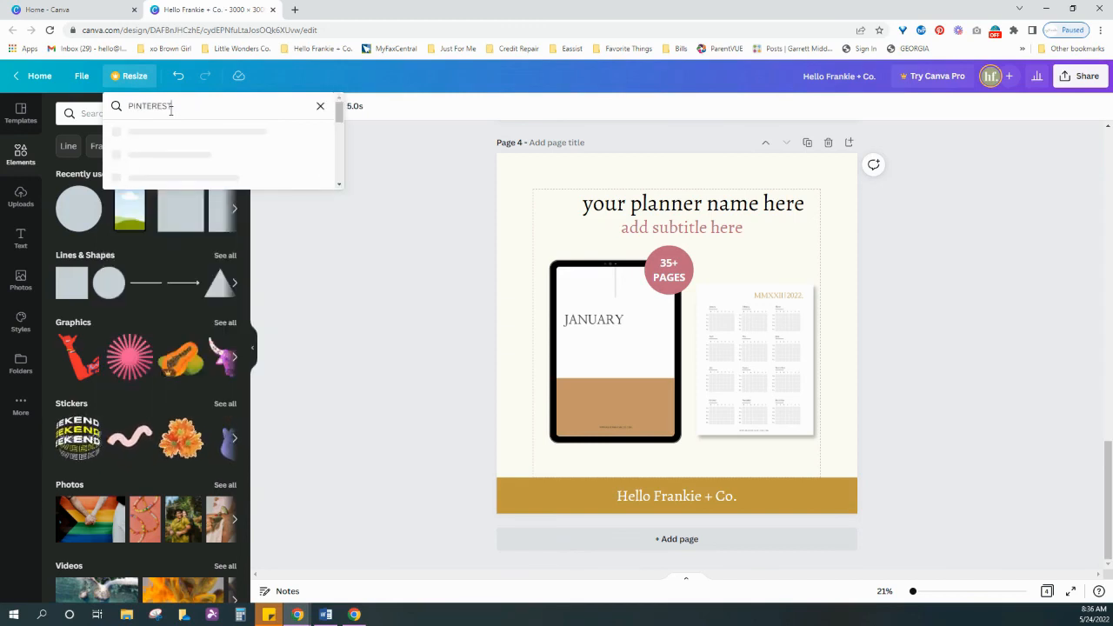